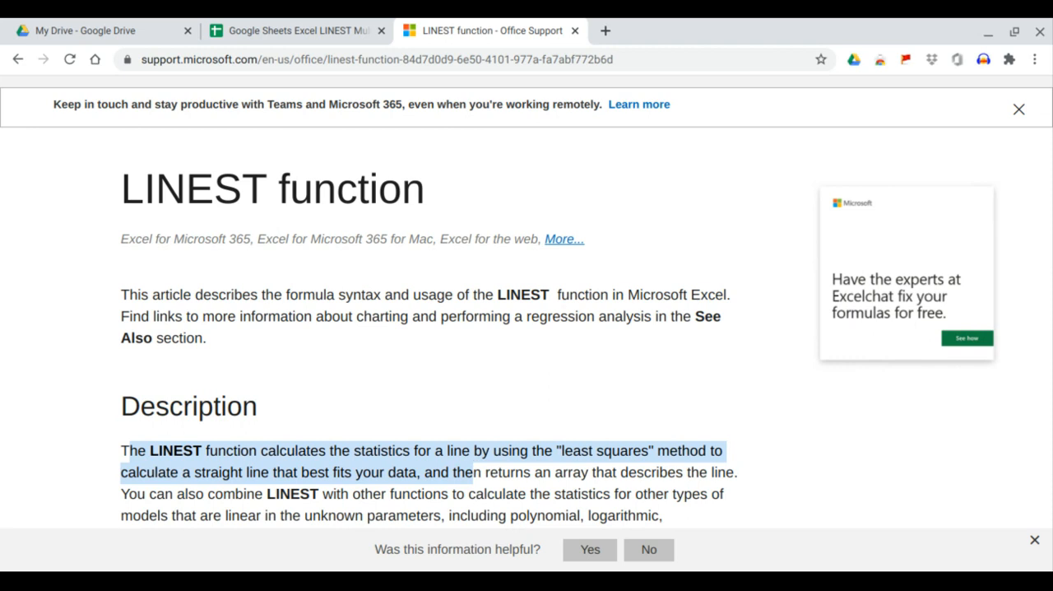
Highlight the Description sentence on what LINEST calculates and go to Example 3 - Multiple Linear Regression in the article.
{"action": "left_click_drag", "start_coordinate": [473, 473], "coordinate": [725, 487]}
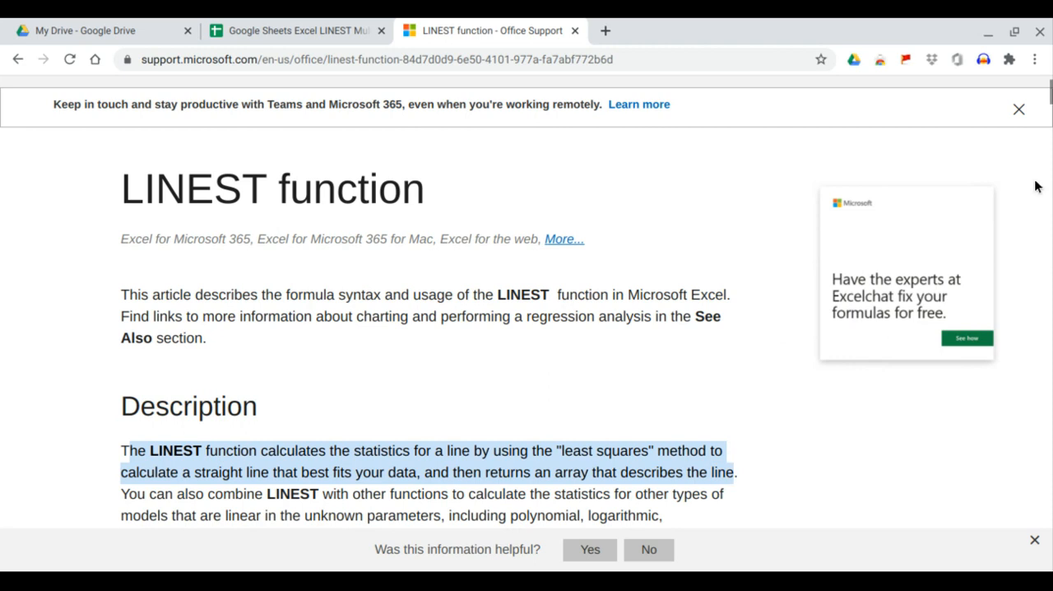
{"action": "scroll", "coordinate": [1036, 186], "scroll_direction": "down", "scroll_amount": 2}
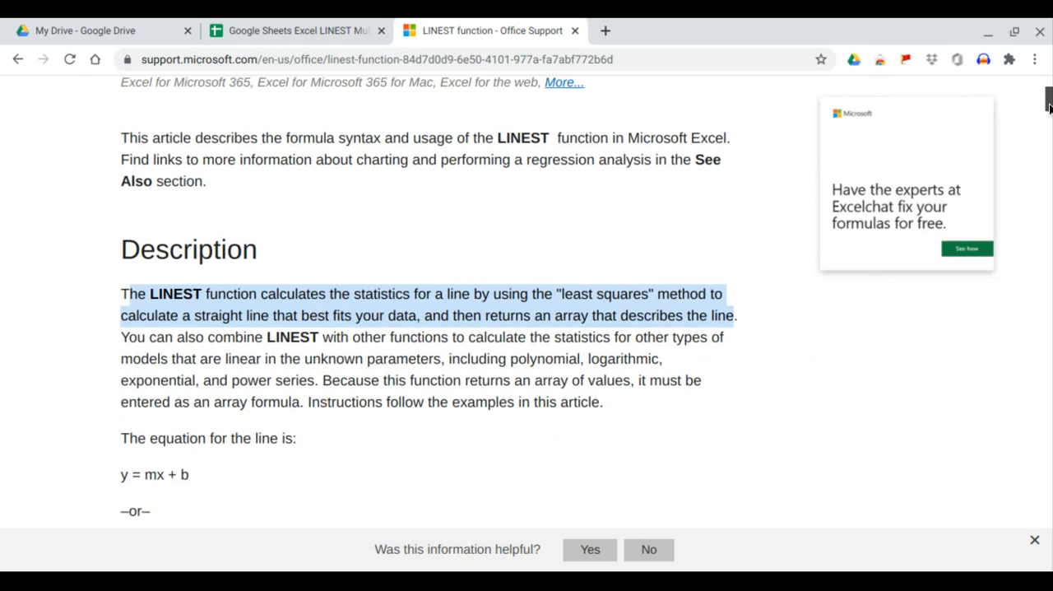
{"action": "left_click_drag", "start_coordinate": [1049, 107], "coordinate": [1025, 427]}
{"action": "scroll", "coordinate": [624, 416], "scroll_direction": "down", "scroll_amount": 1}
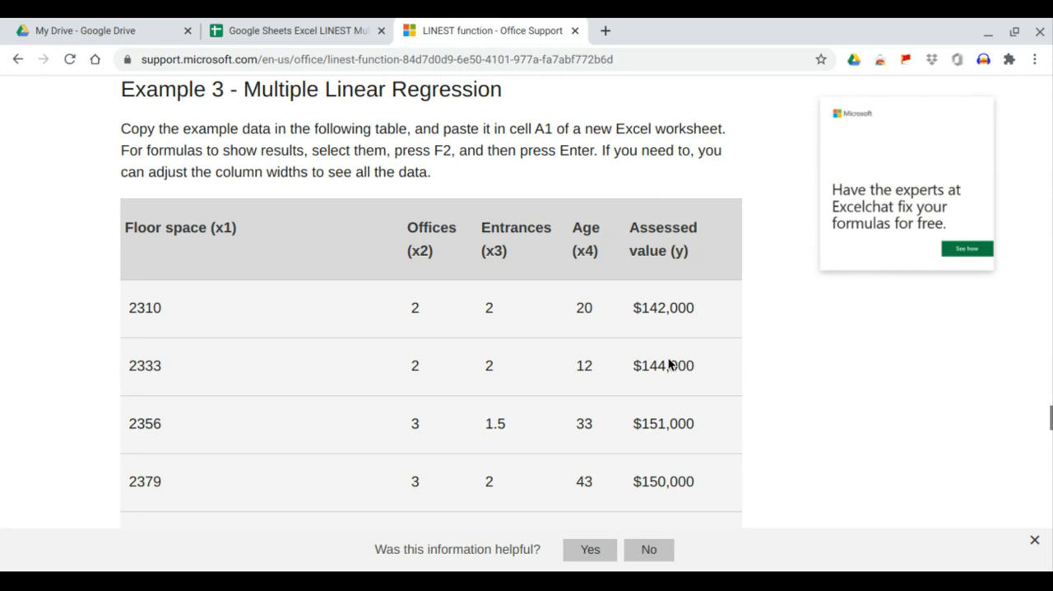
Copy the Example 3 data rows from floor space 2310 through 2540, including all five columns but not the headings.
{"action": "scroll", "coordinate": [664, 382], "scroll_direction": "down", "scroll_amount": 2}
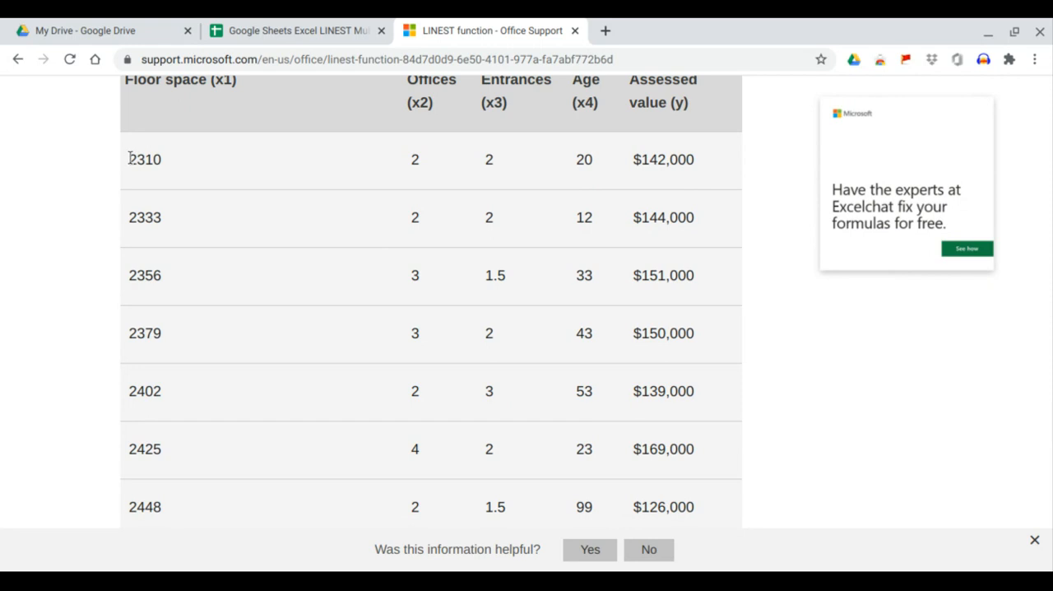
{"action": "left_click_drag", "start_coordinate": [129, 158], "coordinate": [684, 273]}
{"action": "key", "text": "ctrl+c"}
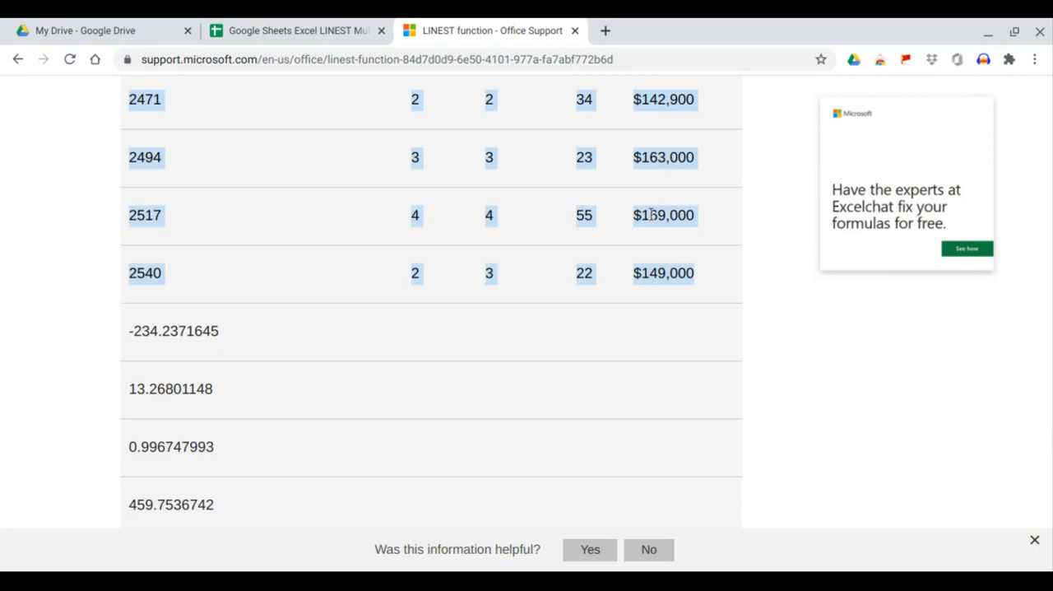
{"action": "scroll", "coordinate": [489, 189], "scroll_direction": "up", "scroll_amount": 6}
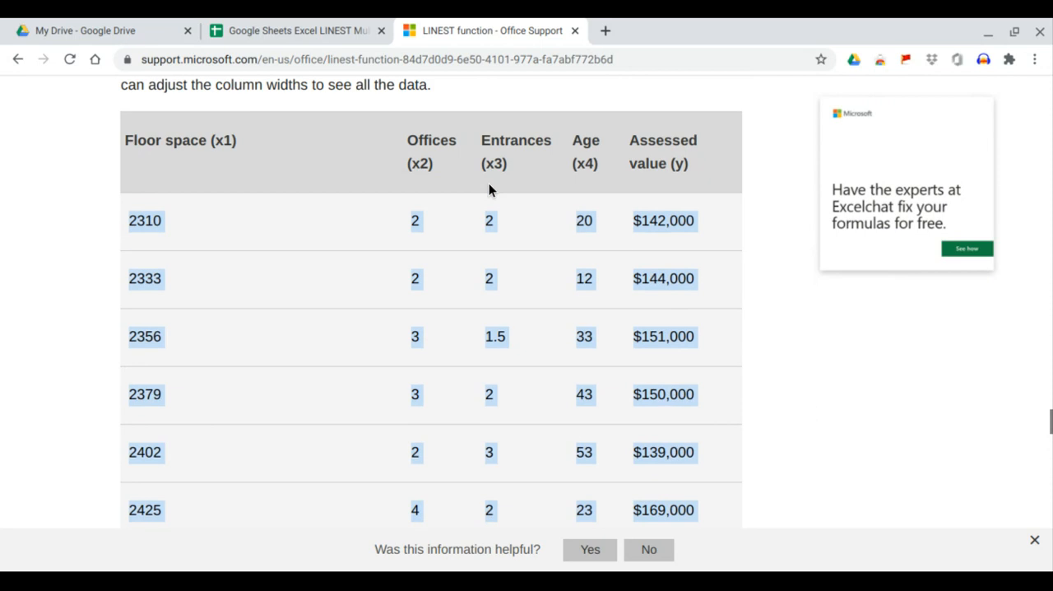
{"action": "scroll", "coordinate": [489, 189], "scroll_direction": "down", "scroll_amount": 1}
Switch to the Google Sheets regression spreadsheet and paste the copied data into the LINEST sheet starting at cell A2.
{"action": "left_click", "coordinate": [283, 27]}
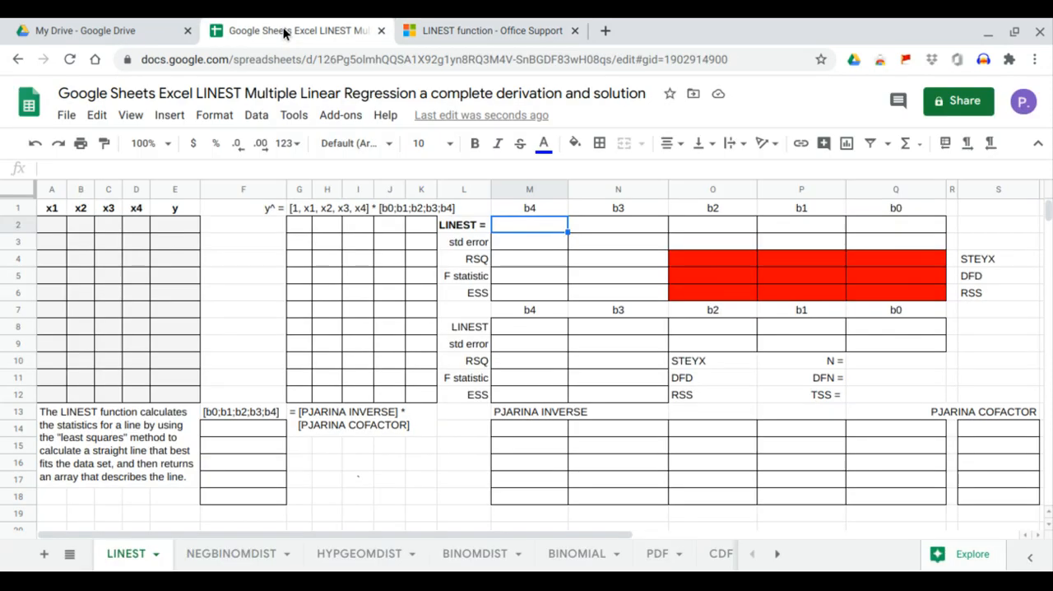
{"action": "left_click", "coordinate": [58, 225]}
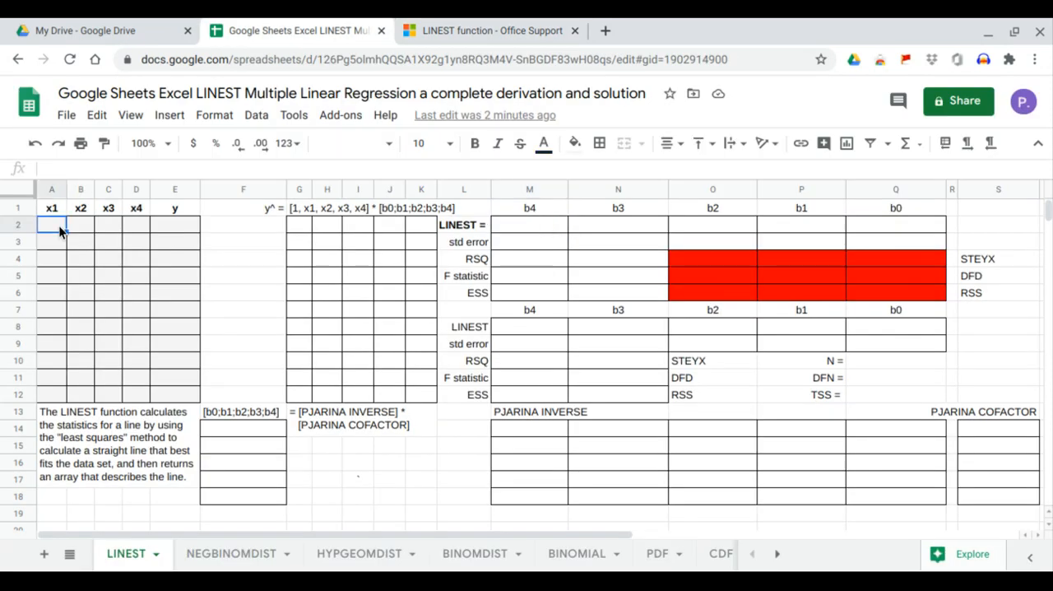
{"action": "right_click", "coordinate": [58, 225]}
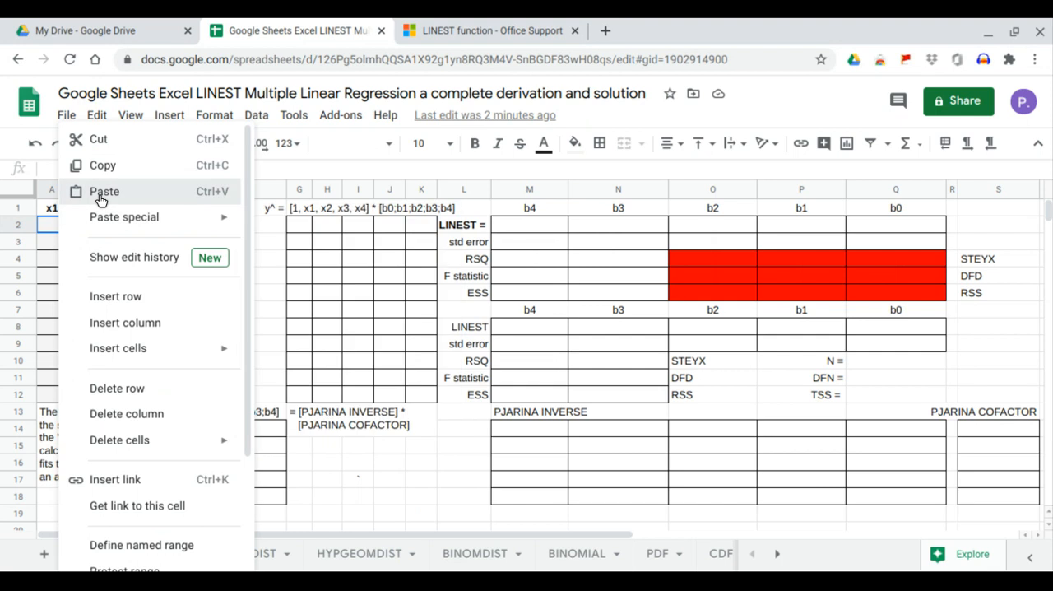
{"action": "left_click", "coordinate": [99, 198]}
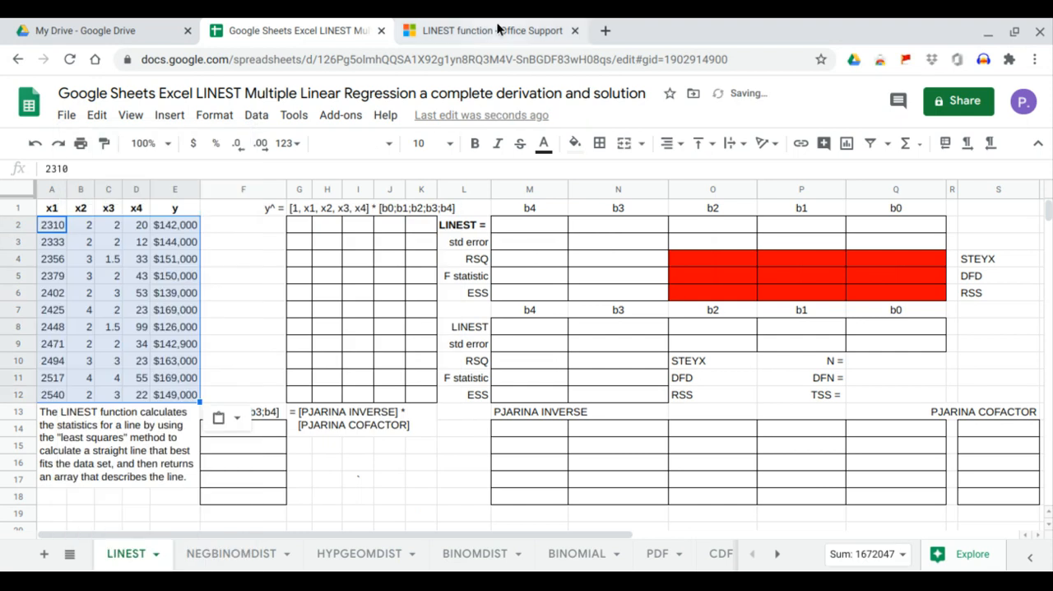
Compare the spreadsheet's x1, x2, x3, x4 and y columns with the matching column headings in the article's Example 3 table.
{"action": "left_click", "coordinate": [498, 30]}
{"action": "left_click", "coordinate": [321, 33]}
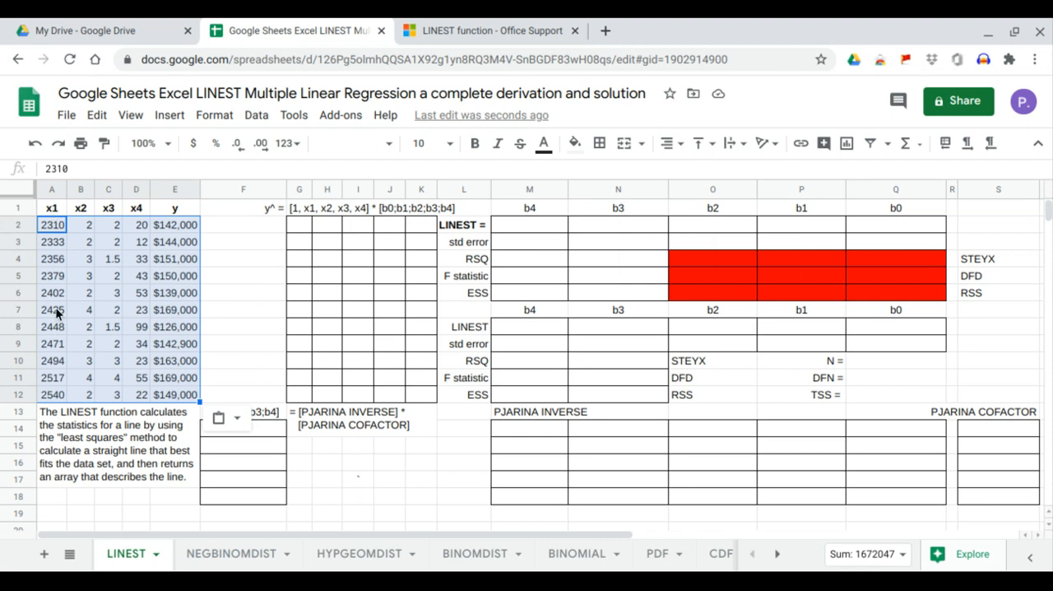
{"action": "left_click", "coordinate": [457, 31]}
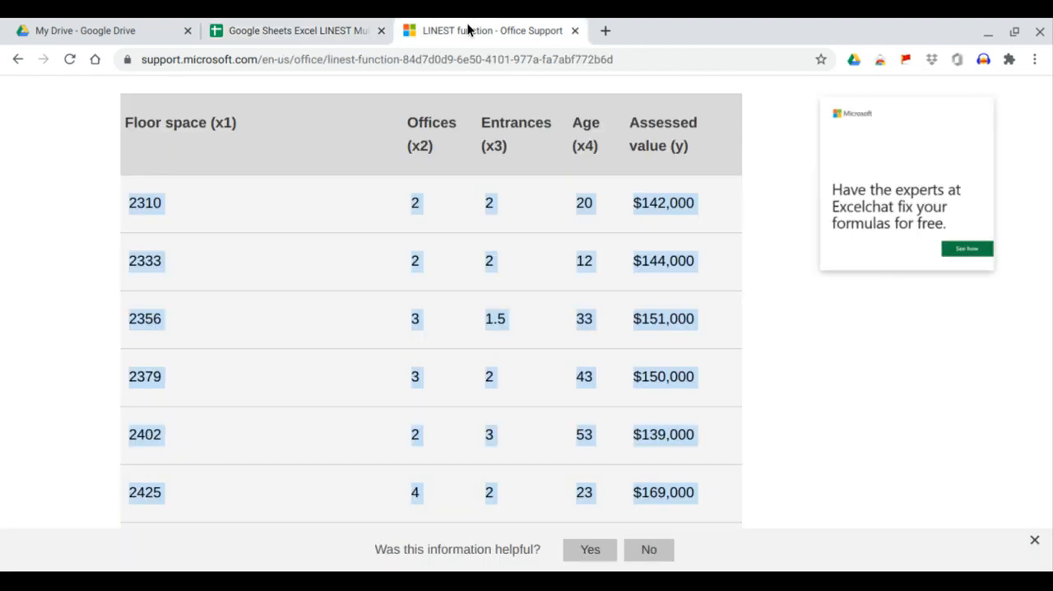
{"action": "left_click", "coordinate": [344, 33]}
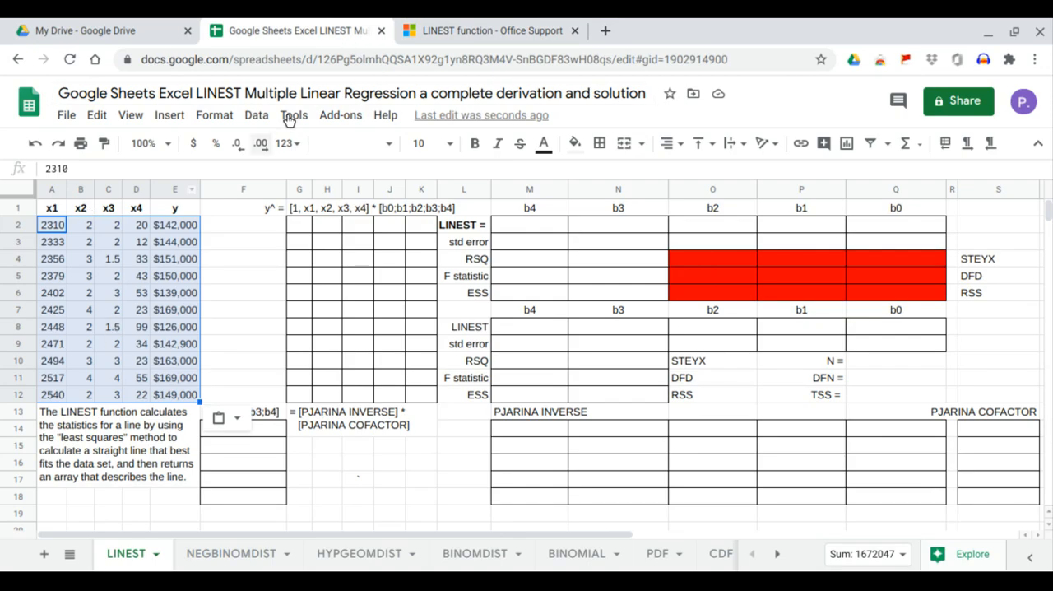
{"action": "left_click", "coordinate": [434, 30]}
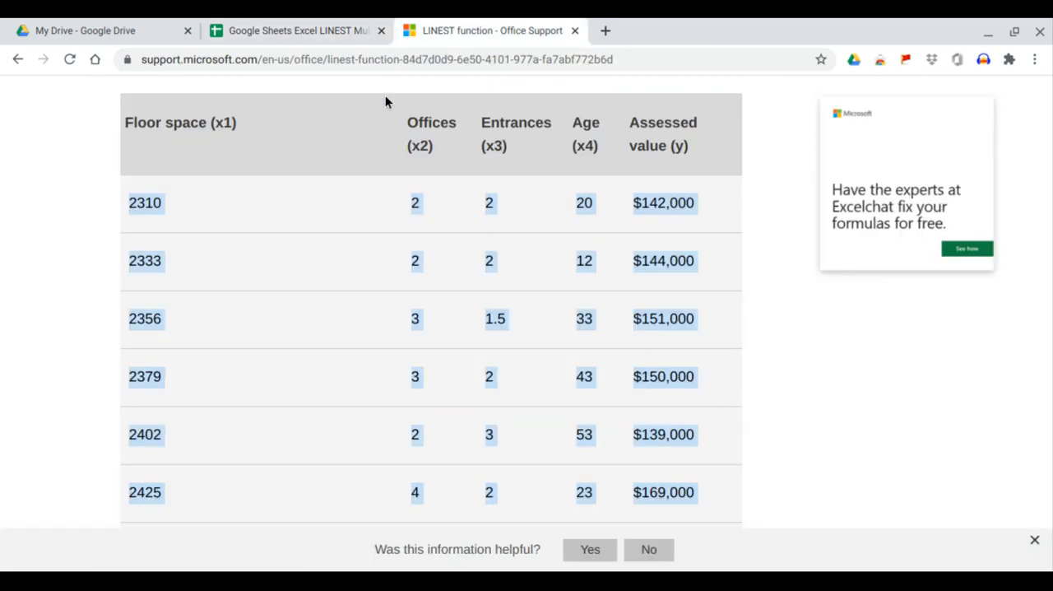
{"action": "left_click", "coordinate": [320, 33]}
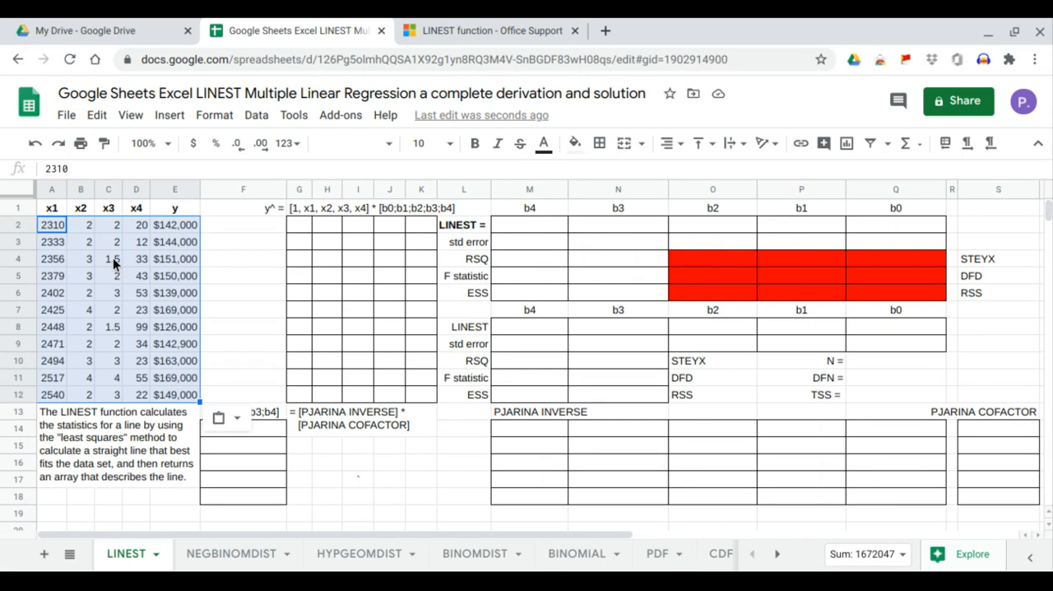
{"action": "left_click", "coordinate": [461, 30]}
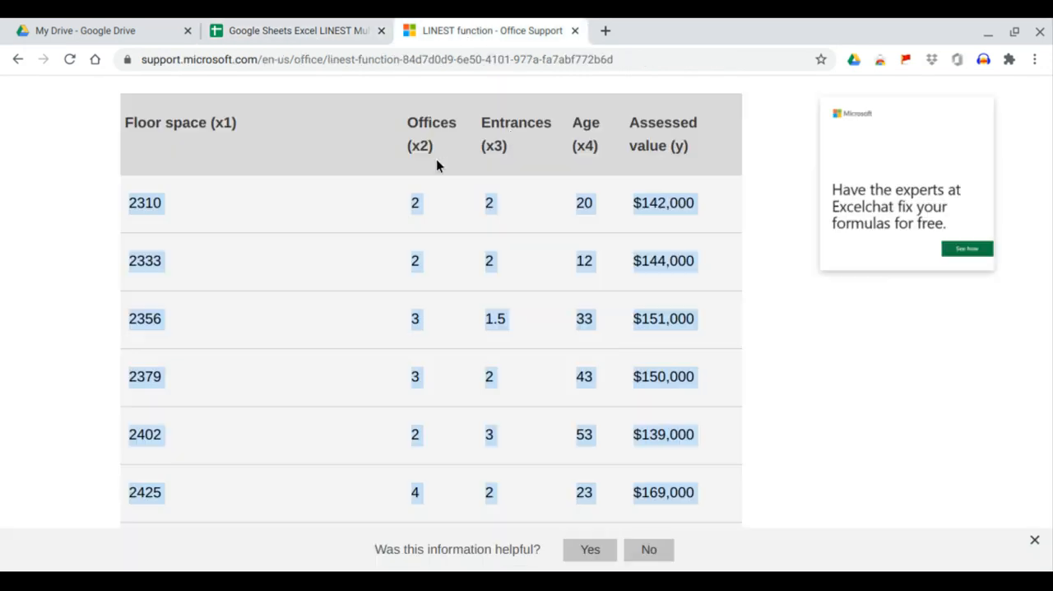
{"action": "left_click", "coordinate": [337, 31]}
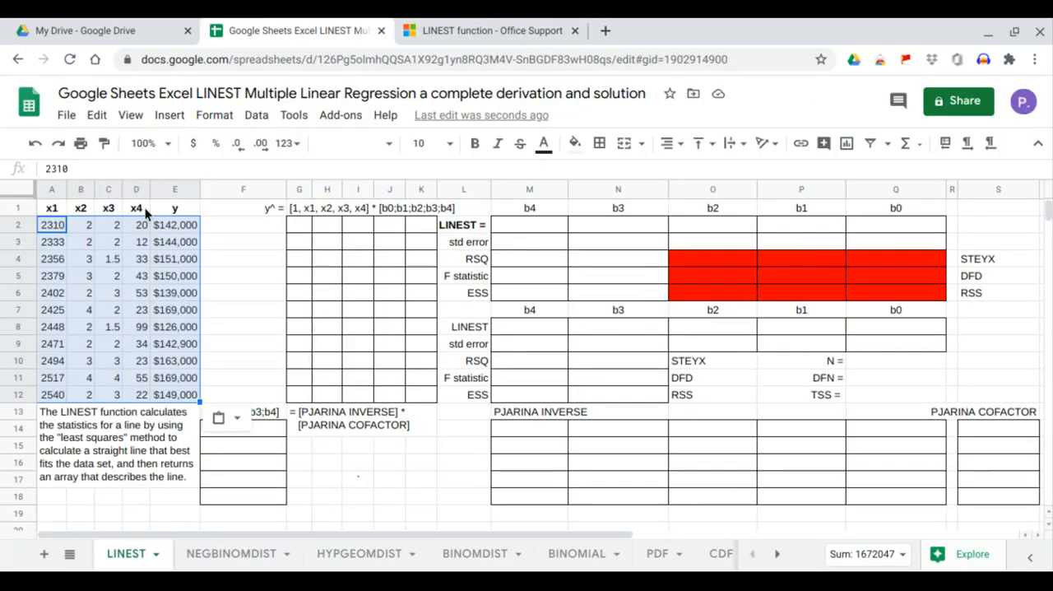
{"action": "left_click", "coordinate": [461, 31]}
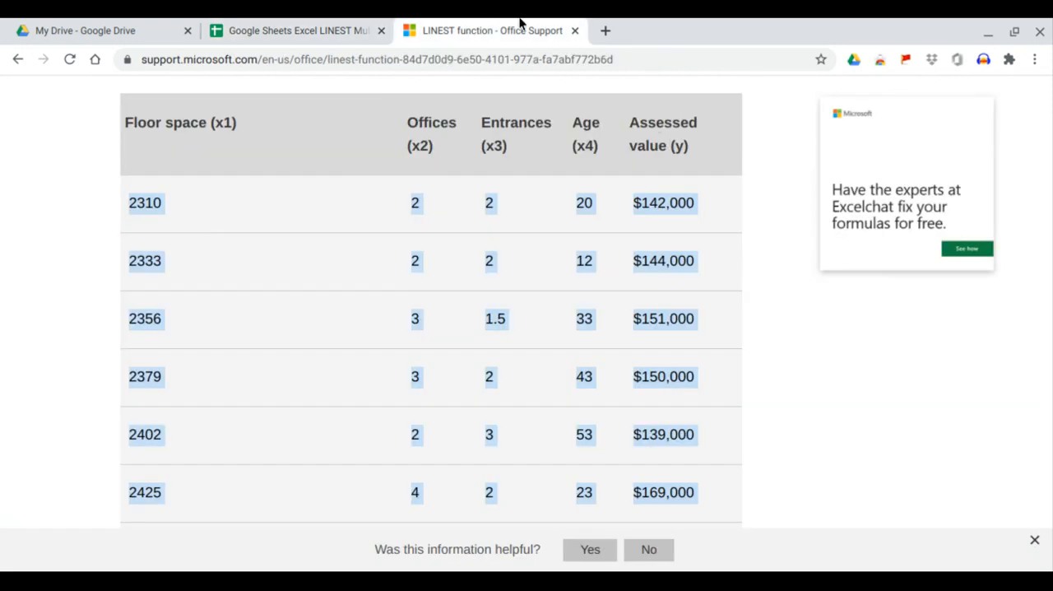
{"action": "left_click", "coordinate": [341, 30]}
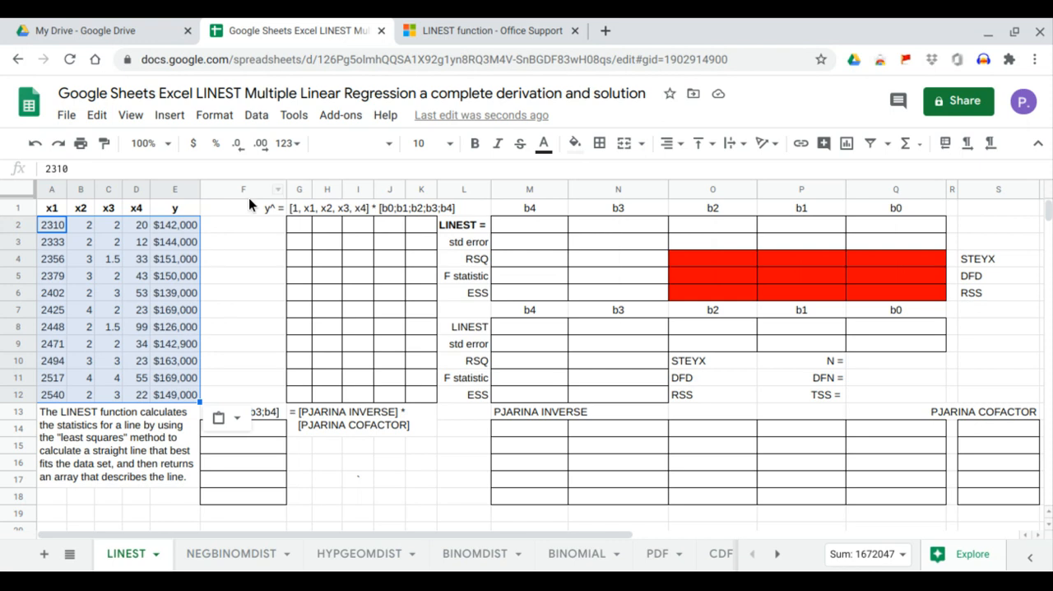
Enter the formula =LINEST(E2:E12,A2:D12,1,1) in cell M2, using the y column and the x1 to x4 columns.
{"action": "left_click", "coordinate": [540, 231]}
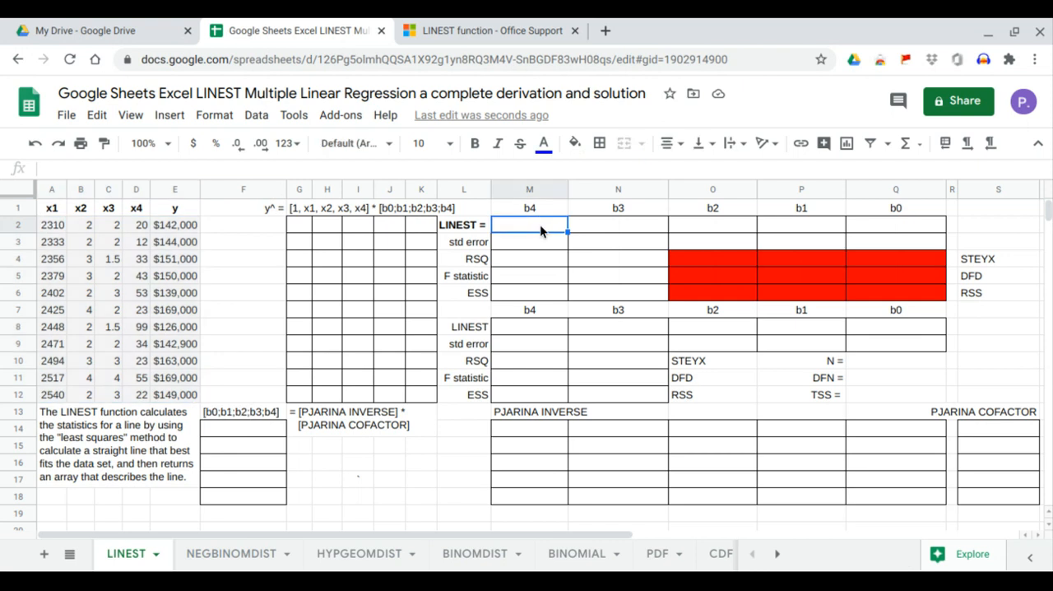
{"action": "type", "text": "="}
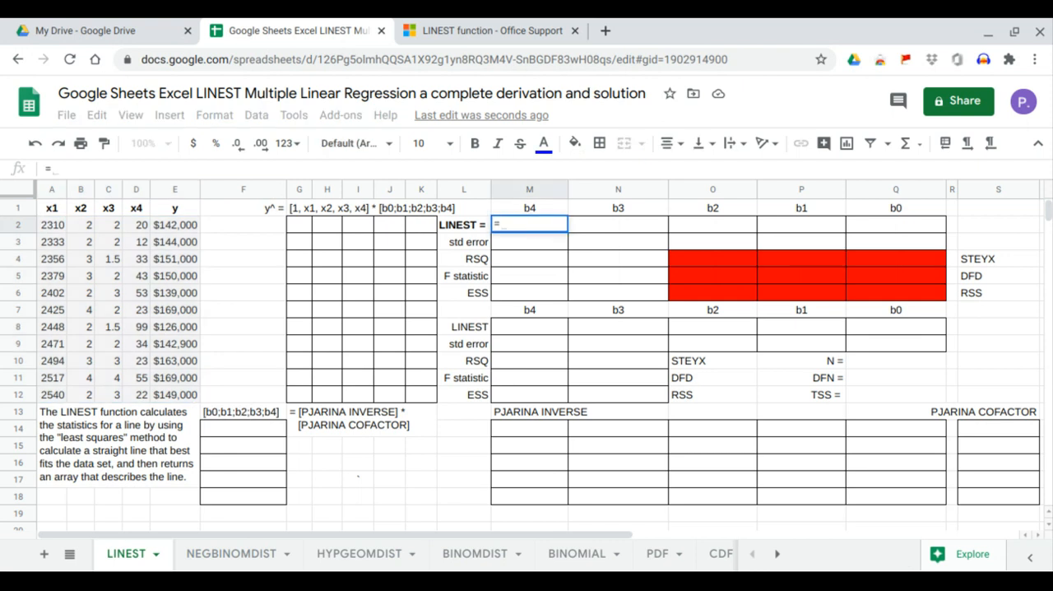
{"action": "type", "text": "linest"}
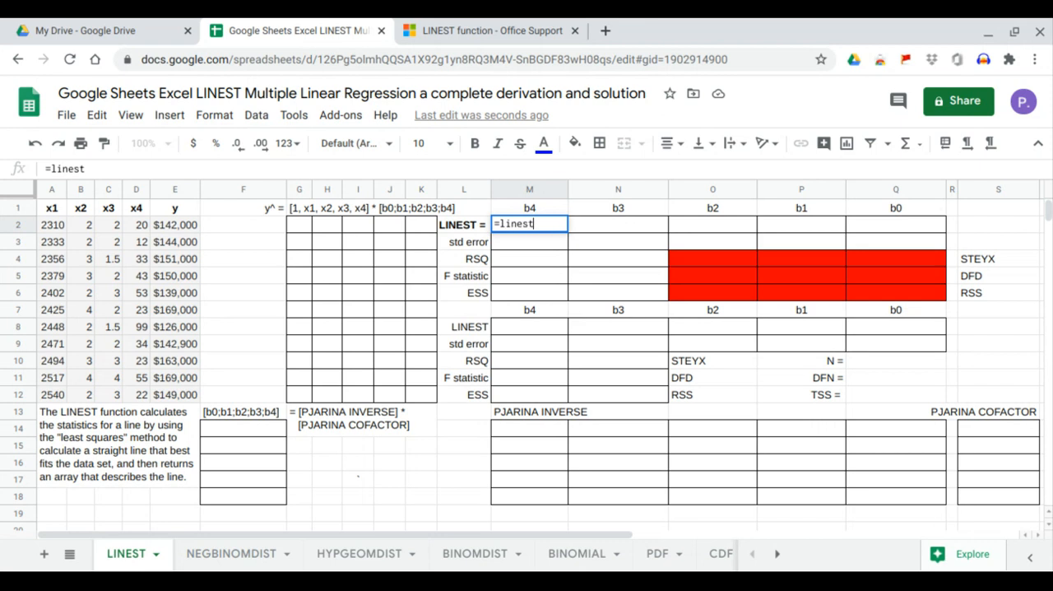
{"action": "key", "text": "Tab"}
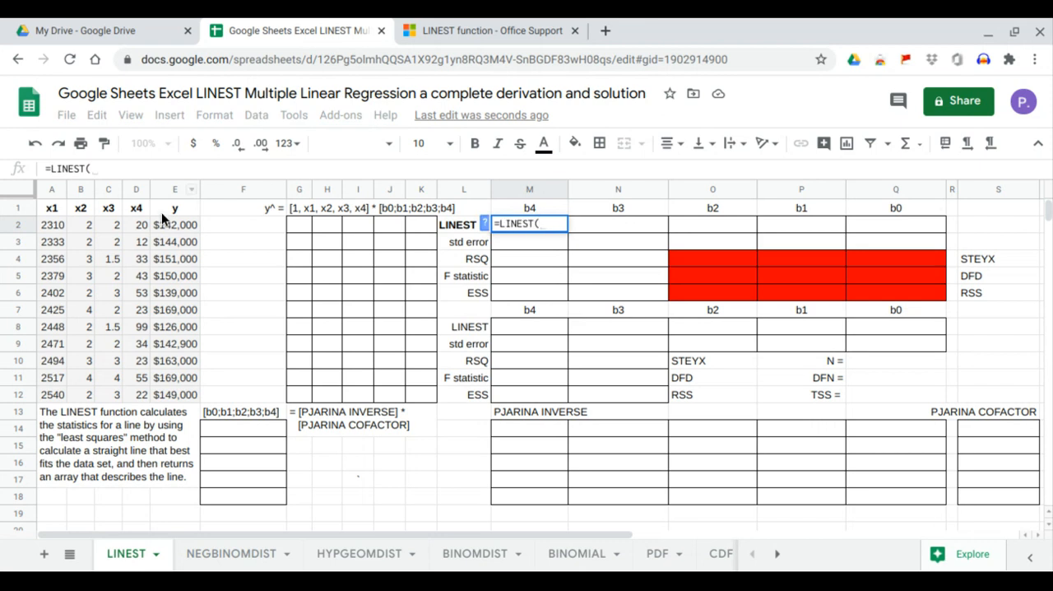
{"action": "left_click_drag", "start_coordinate": [169, 225], "coordinate": [181, 394]}
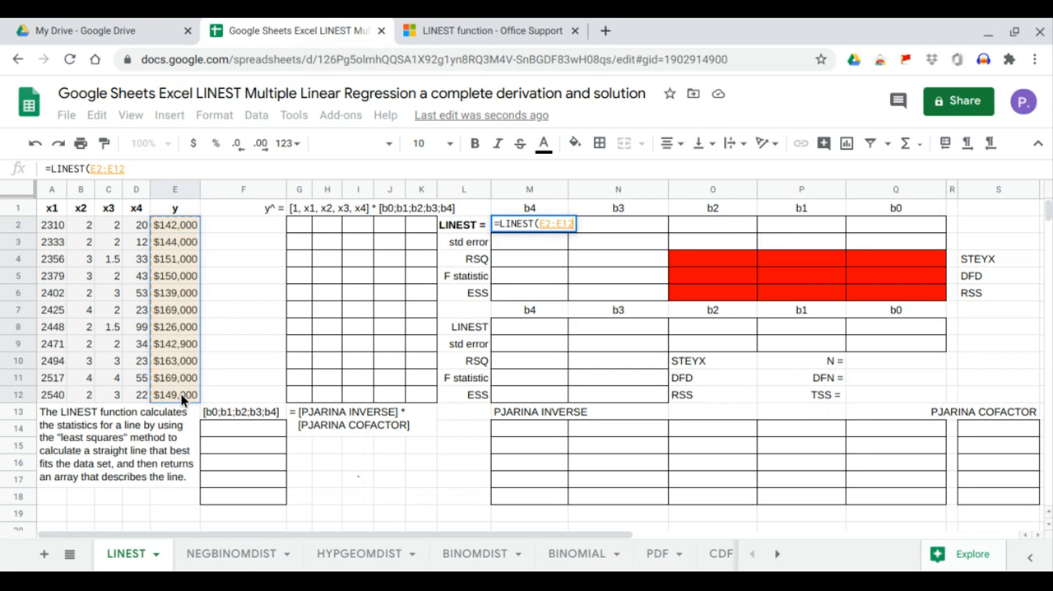
{"action": "type", "text": ","}
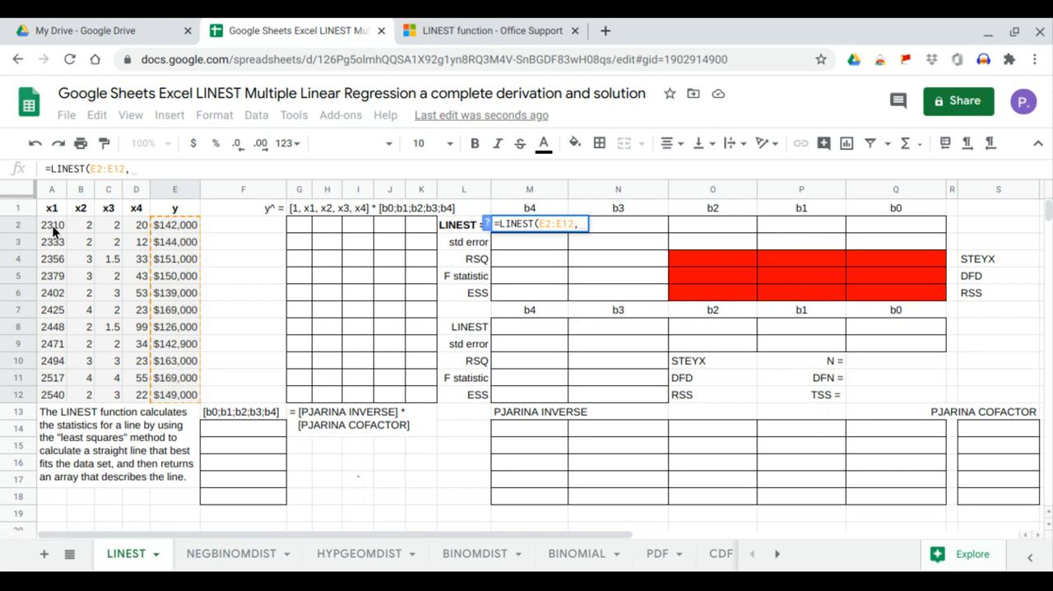
{"action": "left_click_drag", "start_coordinate": [53, 222], "coordinate": [136, 399]}
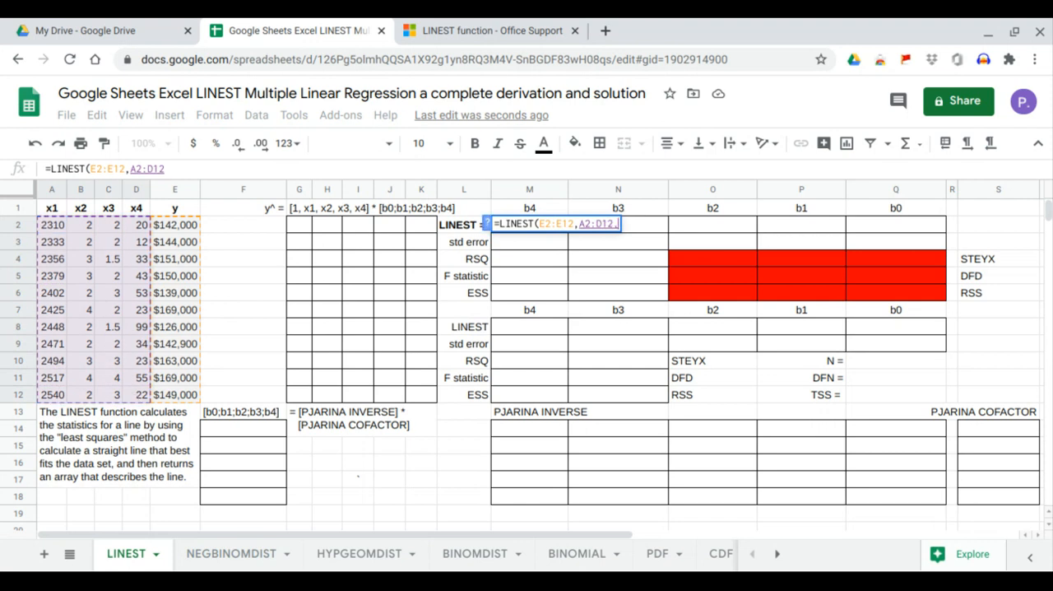
{"action": "type", "text": ","}
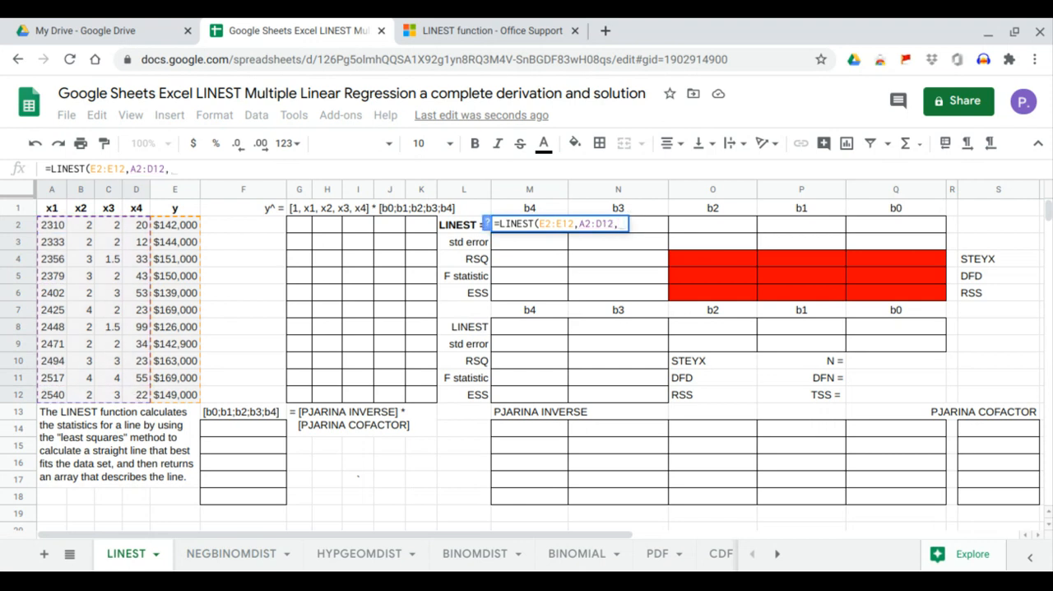
{"action": "type", "text": "1,1"}
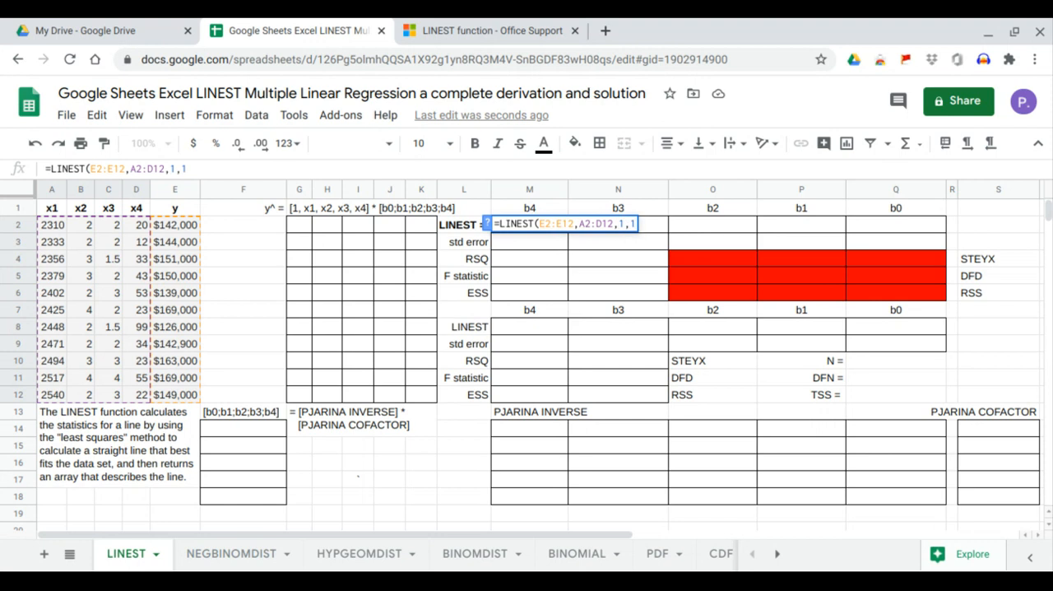
{"action": "type", "text": ")"}
{"action": "key", "text": "Return"}
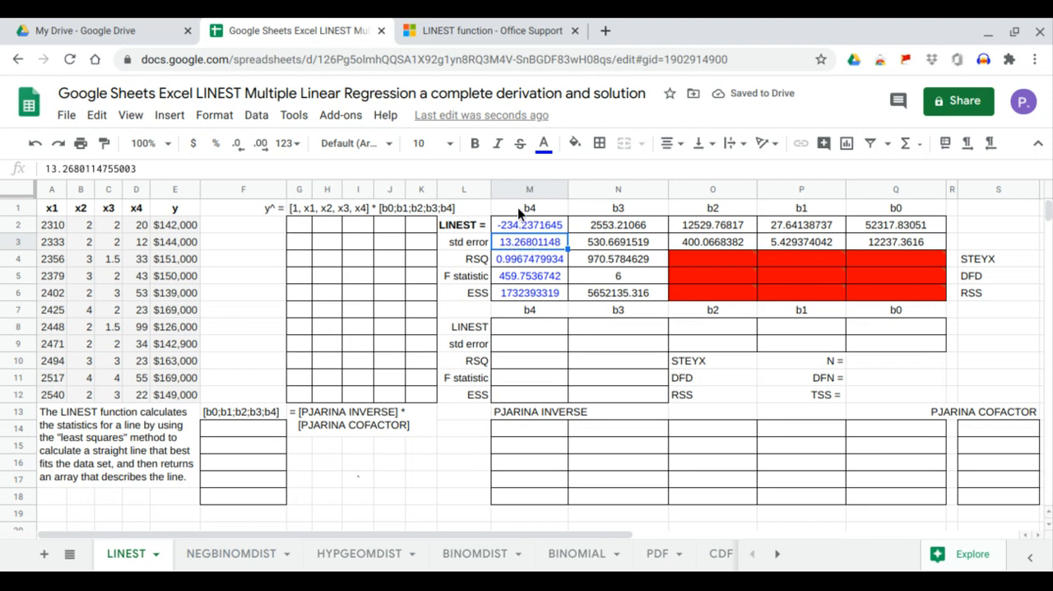
Compare the LINEST results in M2:M6 with the five result values listed below the article's Example 3 data.
{"action": "left_click", "coordinate": [498, 28]}
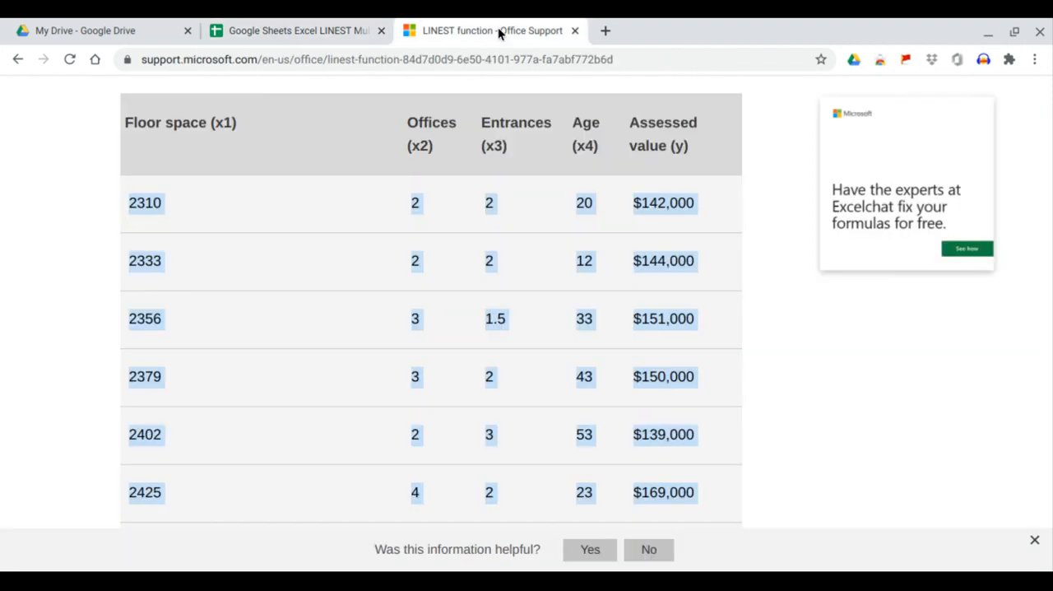
{"action": "scroll", "coordinate": [457, 206], "scroll_direction": "down", "scroll_amount": 9}
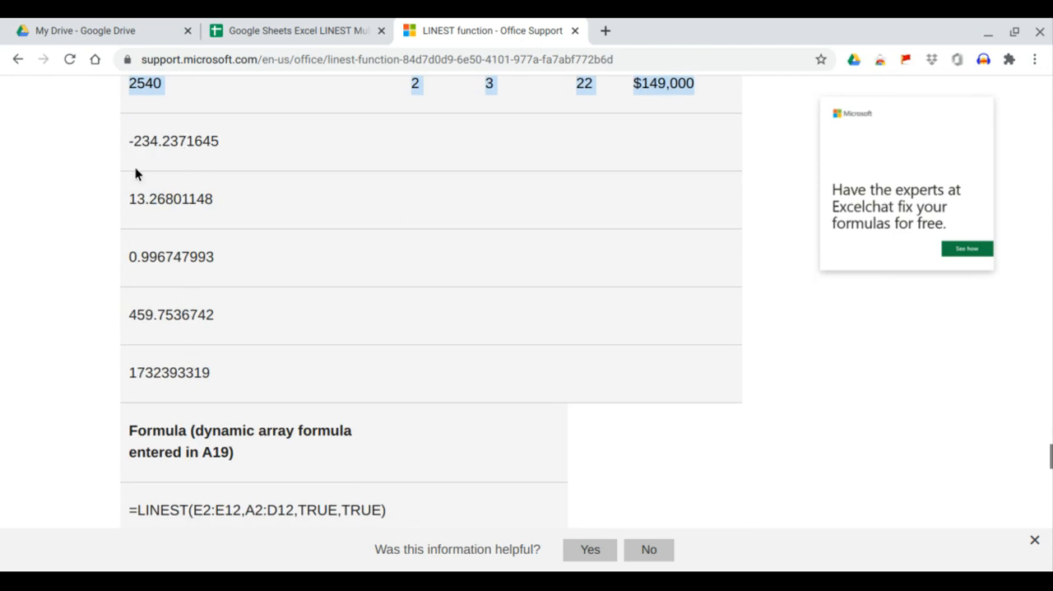
{"action": "left_click_drag", "start_coordinate": [126, 143], "coordinate": [211, 372]}
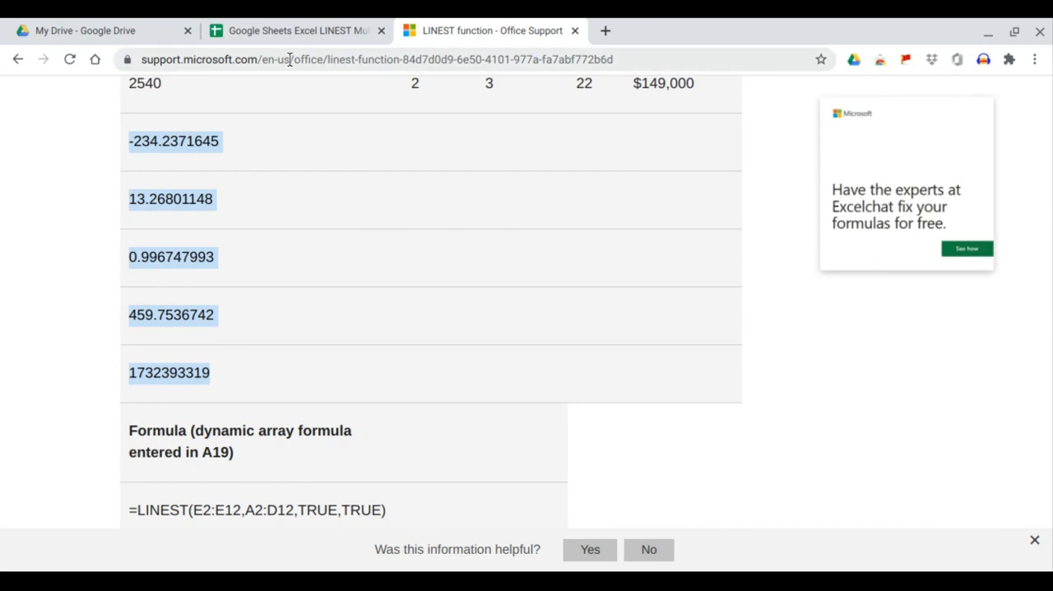
{"action": "left_click", "coordinate": [292, 30]}
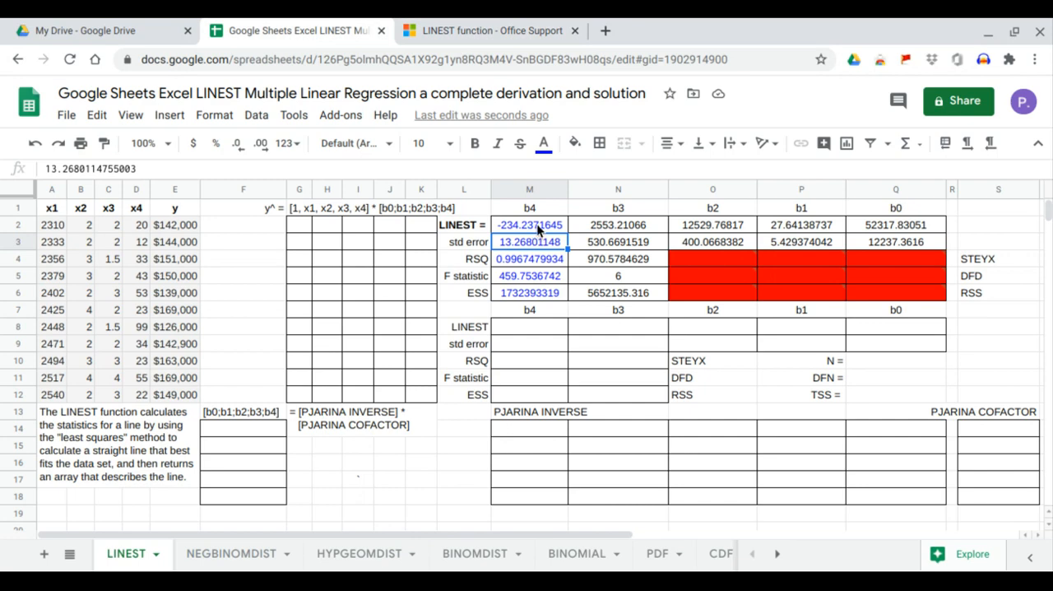
{"action": "left_click_drag", "start_coordinate": [536, 223], "coordinate": [539, 293]}
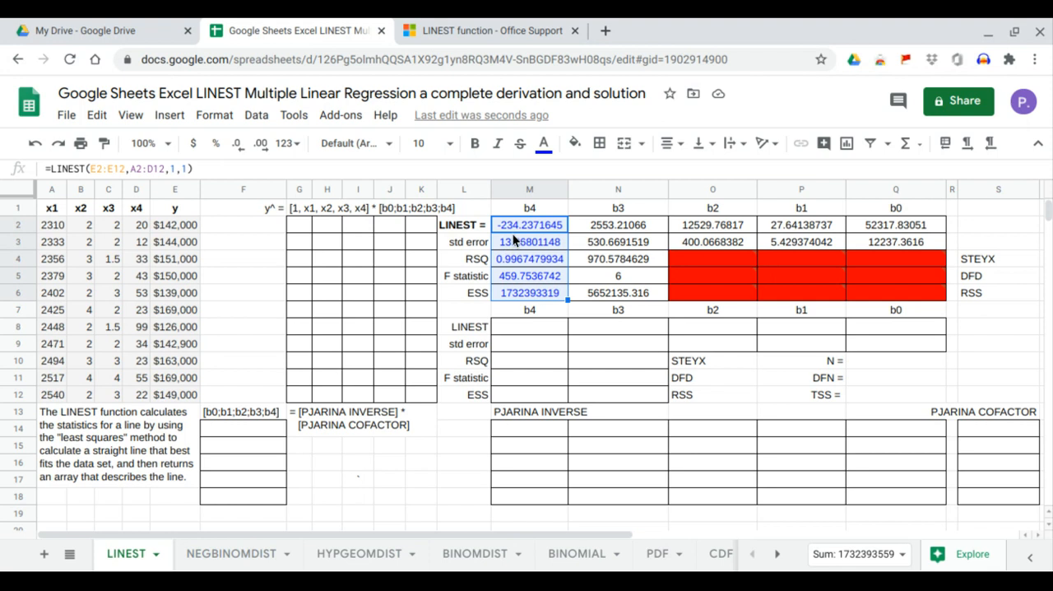
{"action": "left_click", "coordinate": [461, 32]}
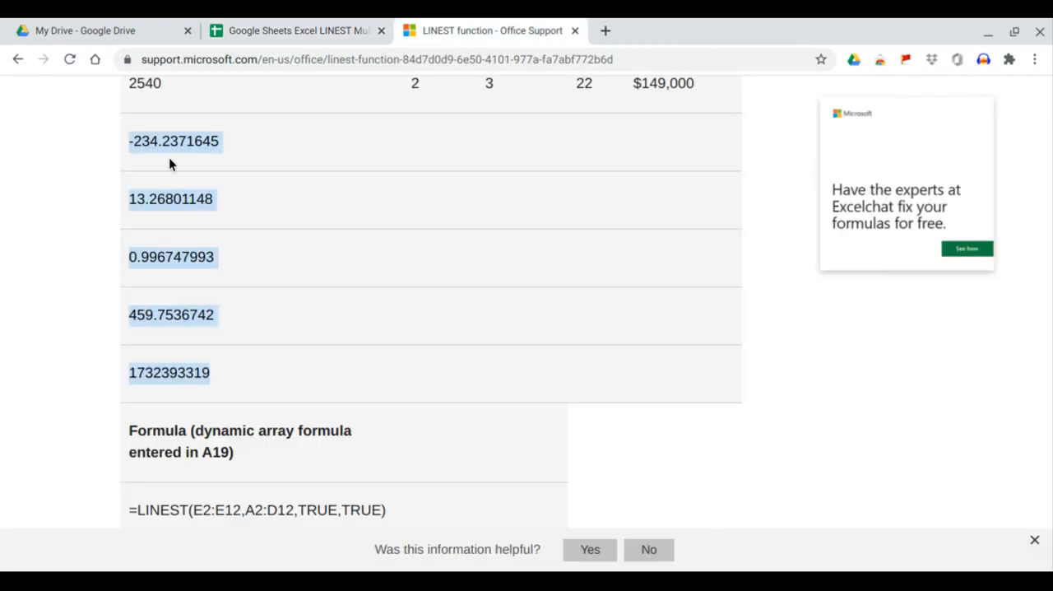
Check the std error, RSQ, F statistic and ESS cells against the article's values, and review the remaining LINEST output in columns N to Q.
{"action": "left_click", "coordinate": [296, 31]}
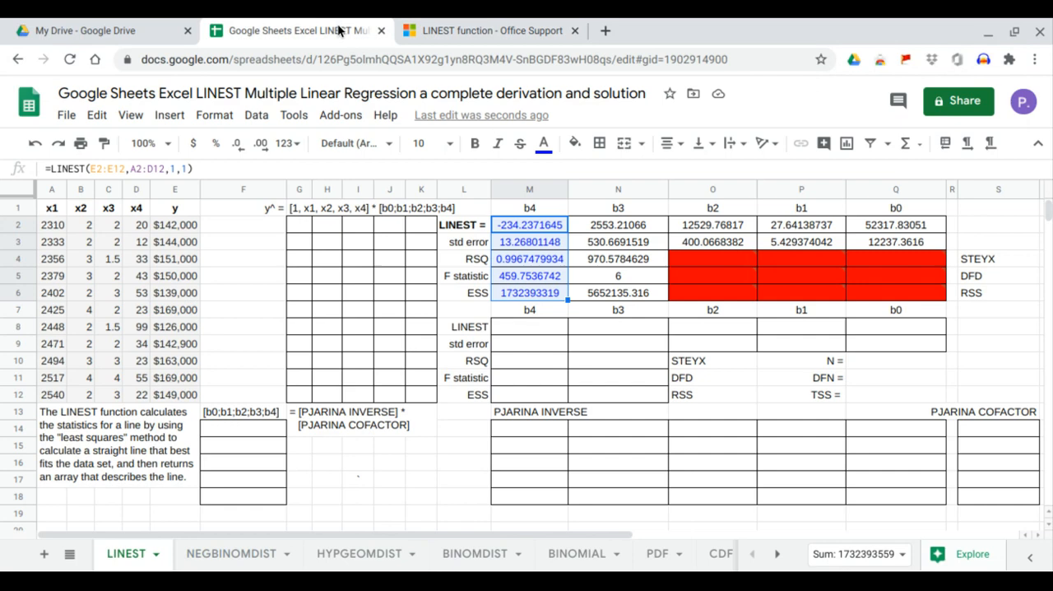
{"action": "left_click", "coordinate": [516, 245]}
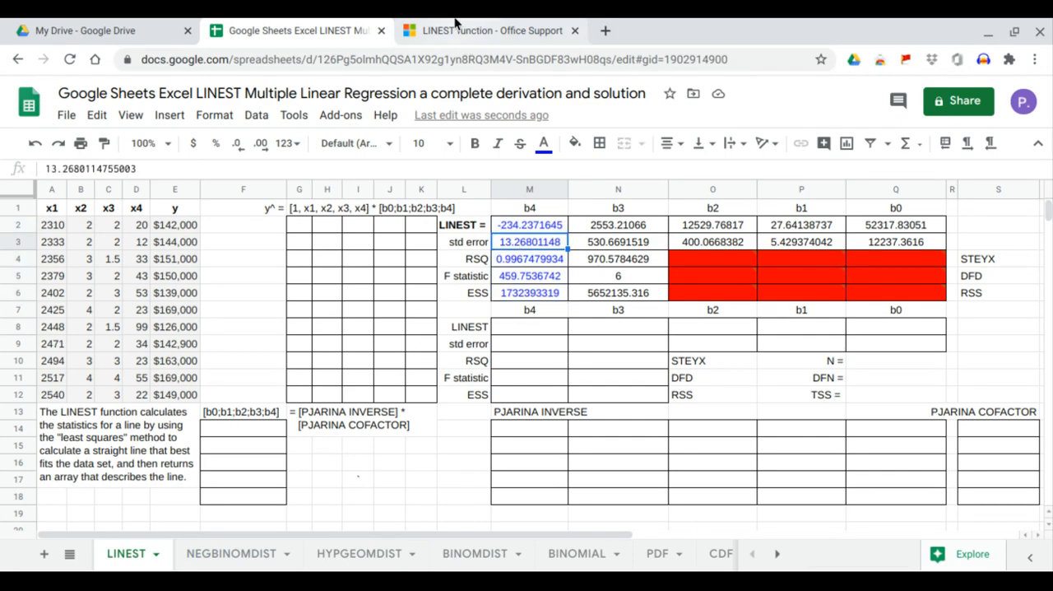
{"action": "left_click", "coordinate": [456, 30]}
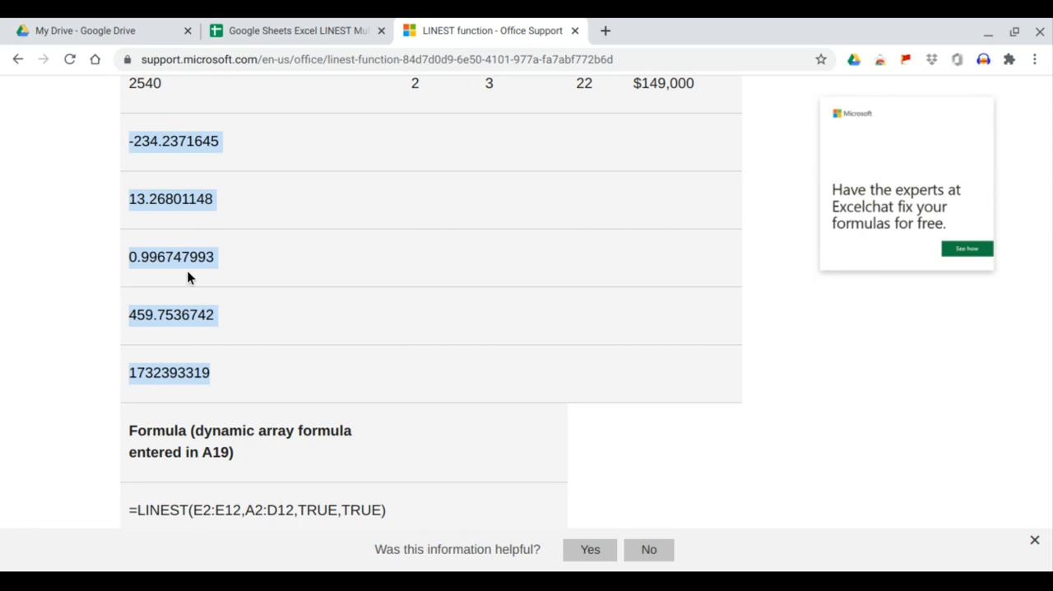
{"action": "left_click", "coordinate": [282, 31]}
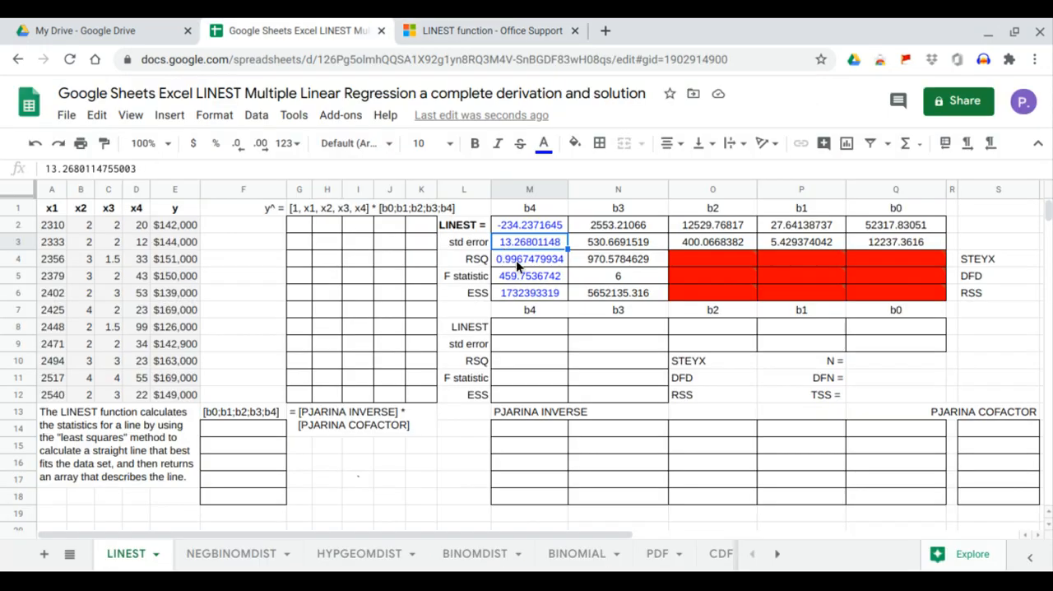
{"action": "left_click", "coordinate": [517, 261]}
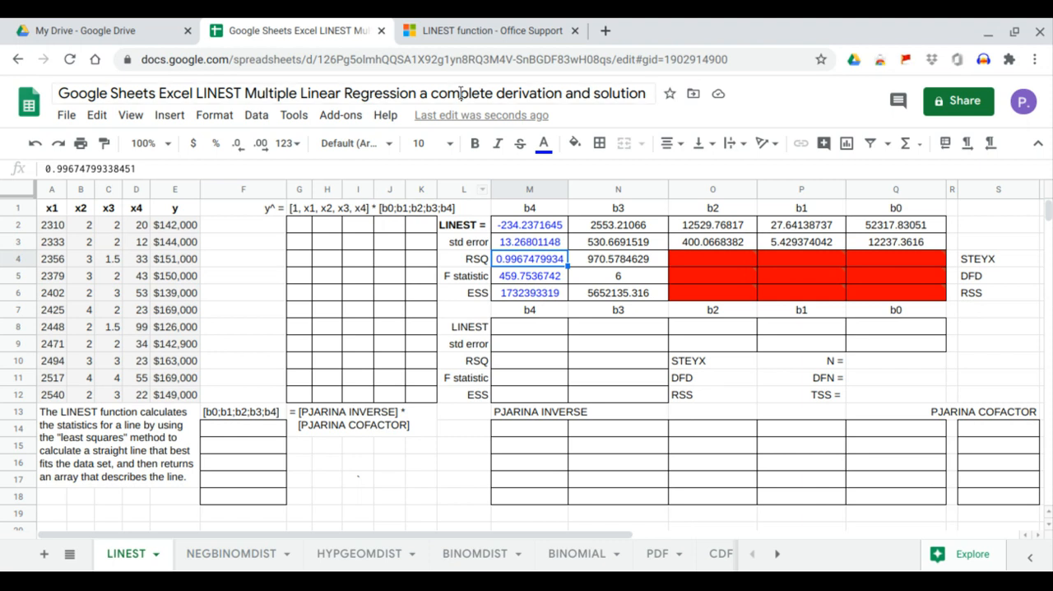
{"action": "left_click", "coordinate": [476, 29]}
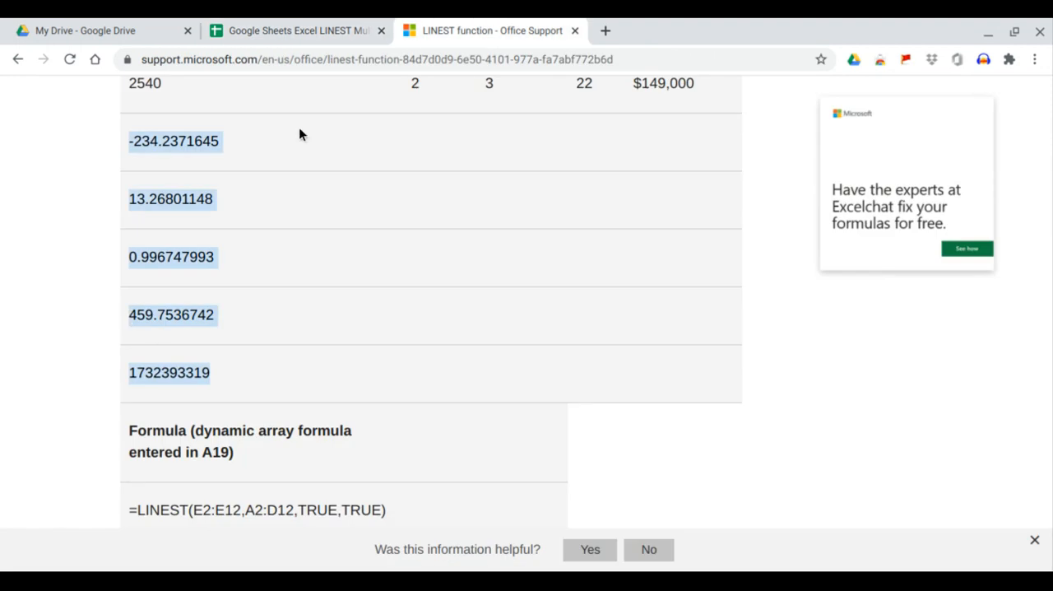
{"action": "left_click", "coordinate": [313, 30]}
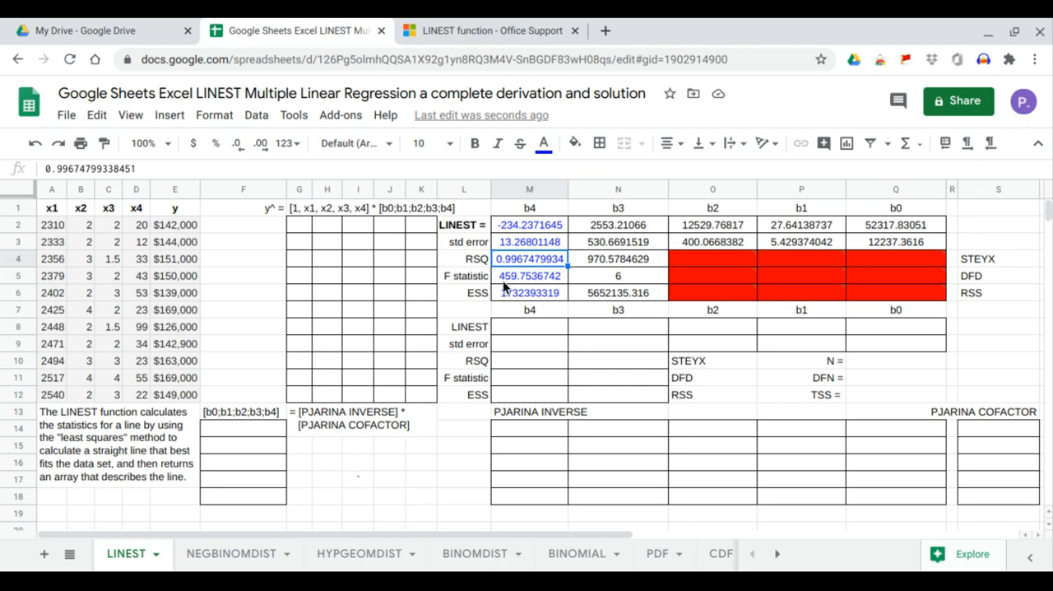
{"action": "left_click", "coordinate": [428, 37]}
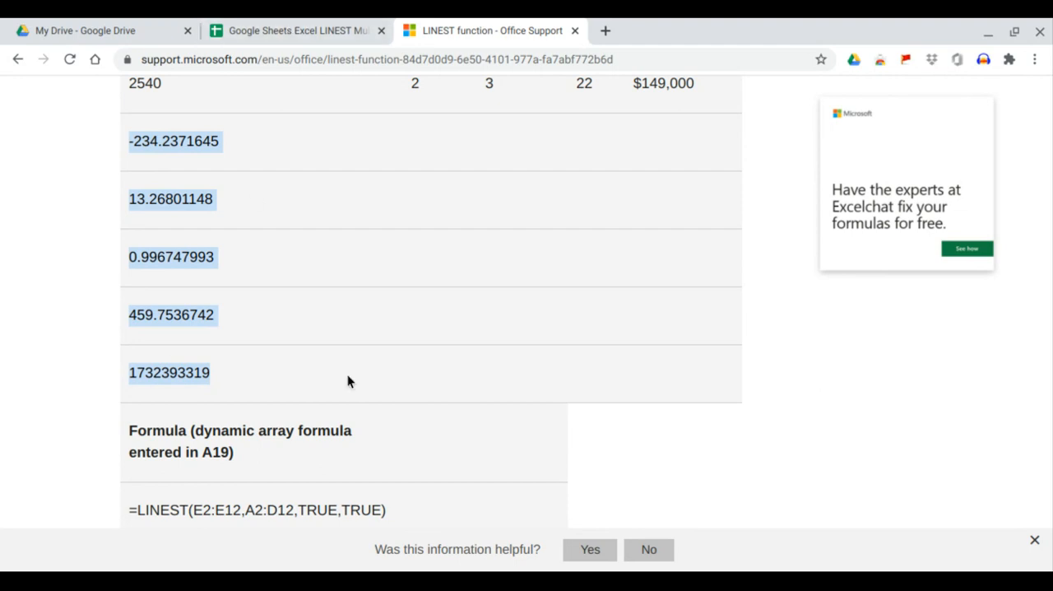
{"action": "left_click", "coordinate": [373, 31]}
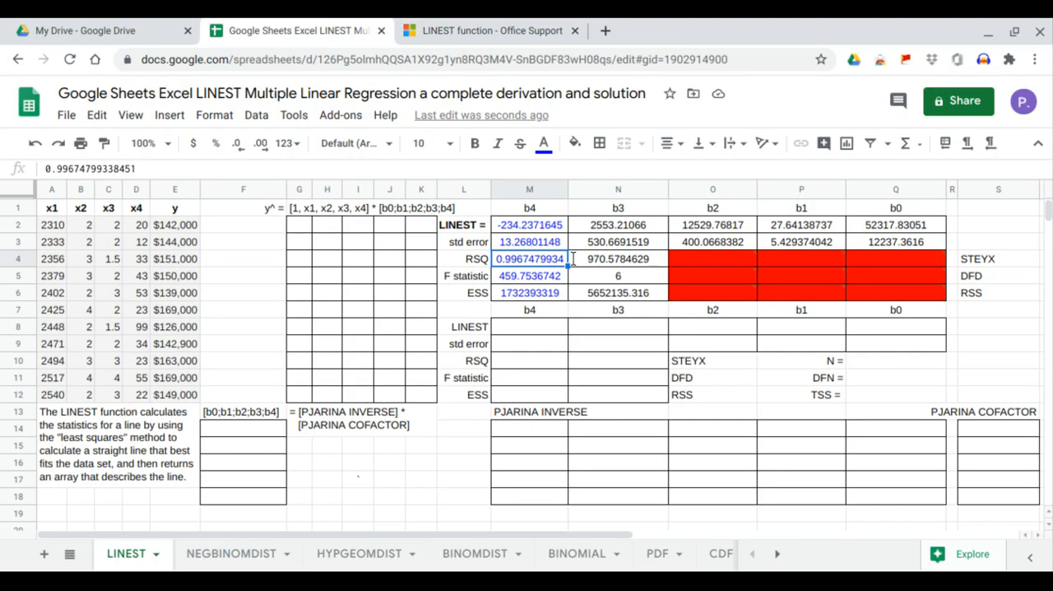
{"action": "left_click_drag", "start_coordinate": [607, 227], "coordinate": [890, 277]}
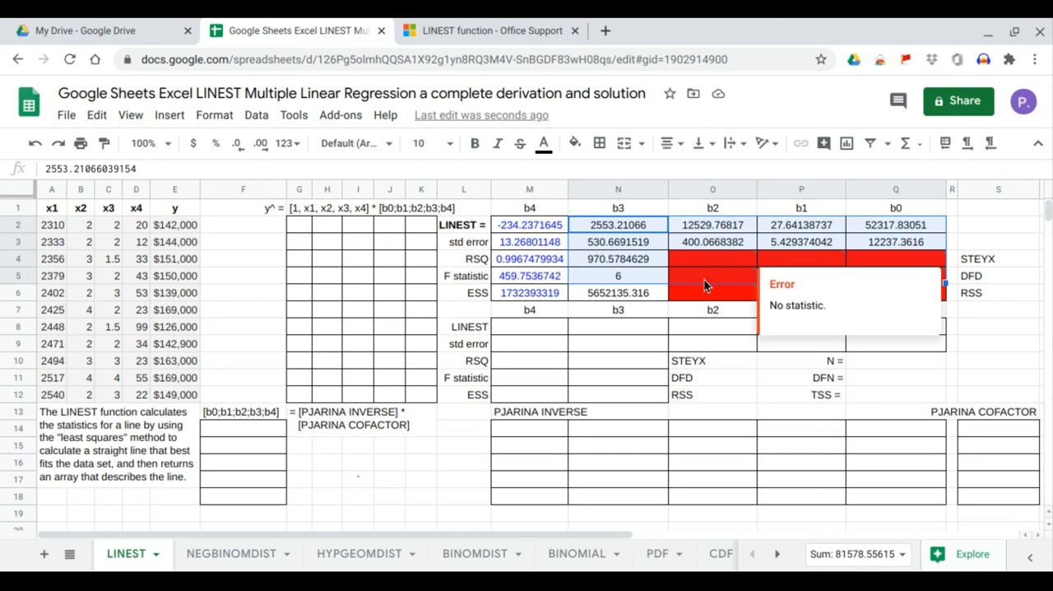
{"action": "left_click", "coordinate": [624, 302]}
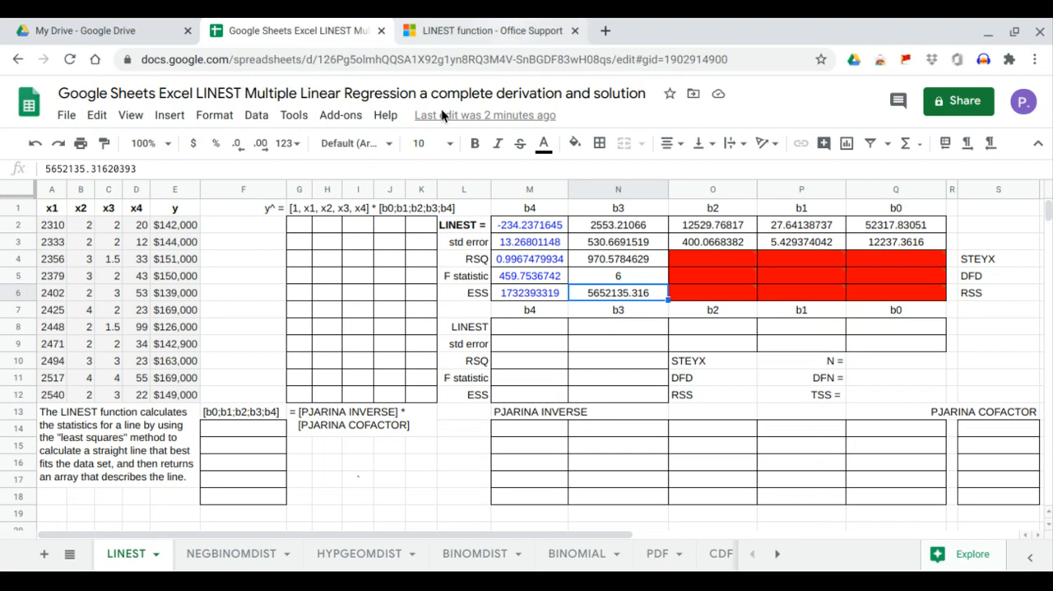
Examine the y^ equation layout: the y^ column F, the [1, x1, x2, x3, x4] block G2:K12 and the coefficient cells F14:F18.
{"action": "left_click", "coordinate": [115, 425]}
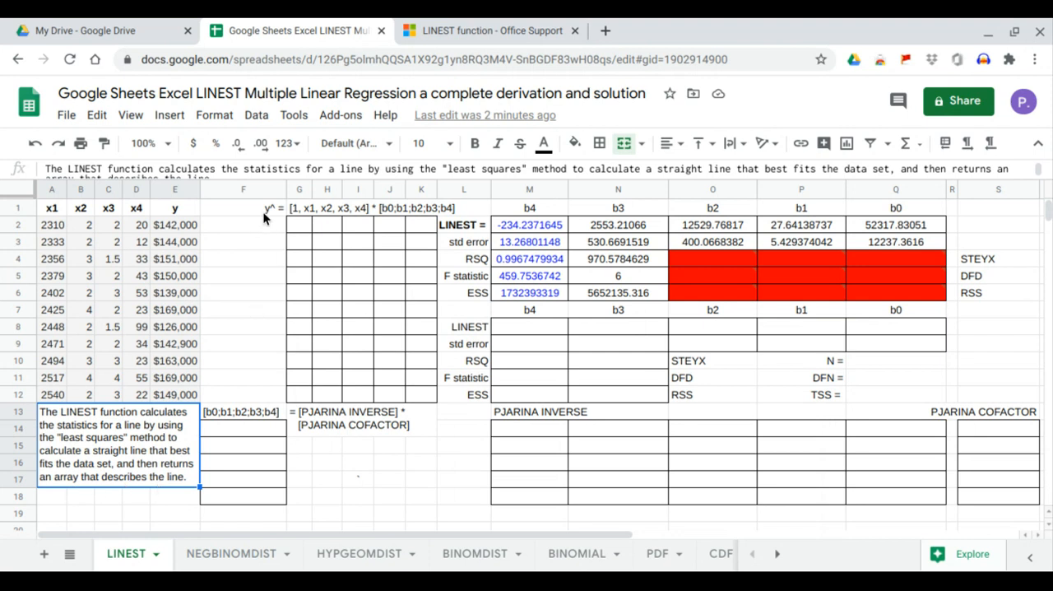
{"action": "left_click_drag", "start_coordinate": [264, 207], "coordinate": [274, 391]}
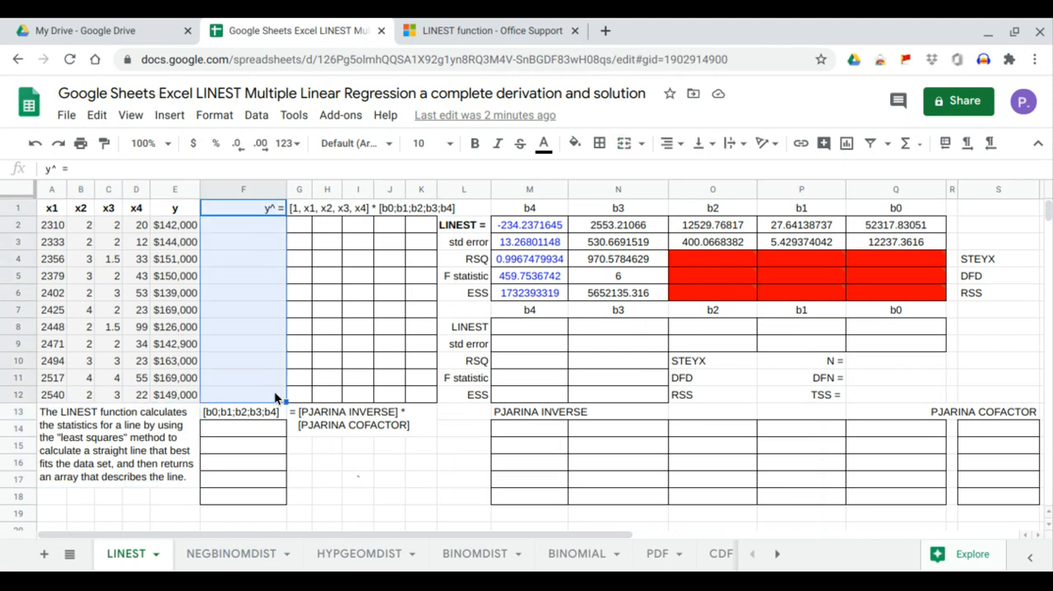
{"action": "left_click", "coordinate": [271, 213]}
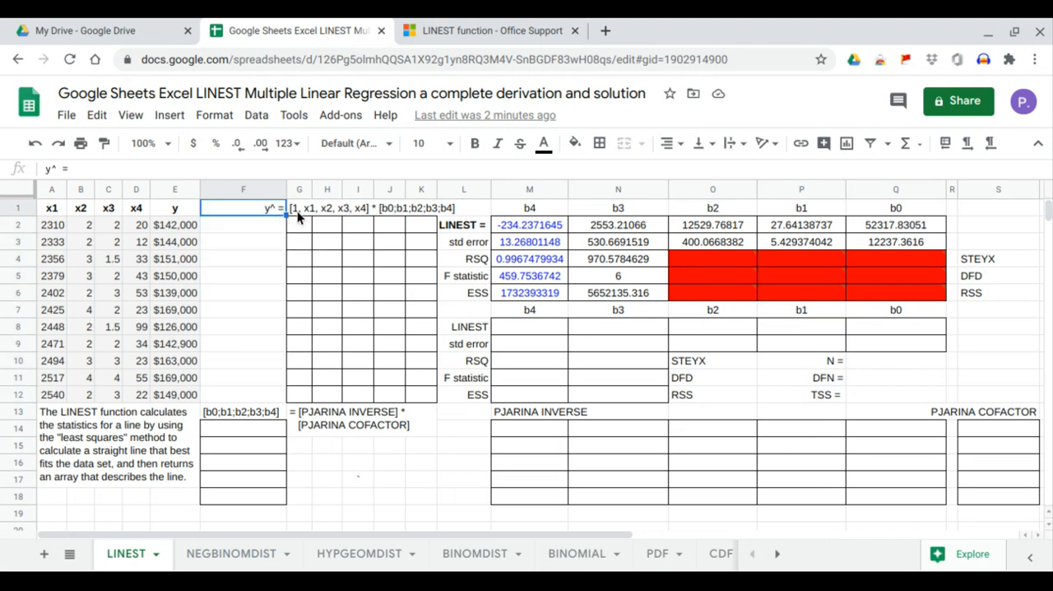
{"action": "left_click_drag", "start_coordinate": [302, 215], "coordinate": [400, 317]}
{"action": "left_click_drag", "start_coordinate": [428, 386], "coordinate": [313, 219]}
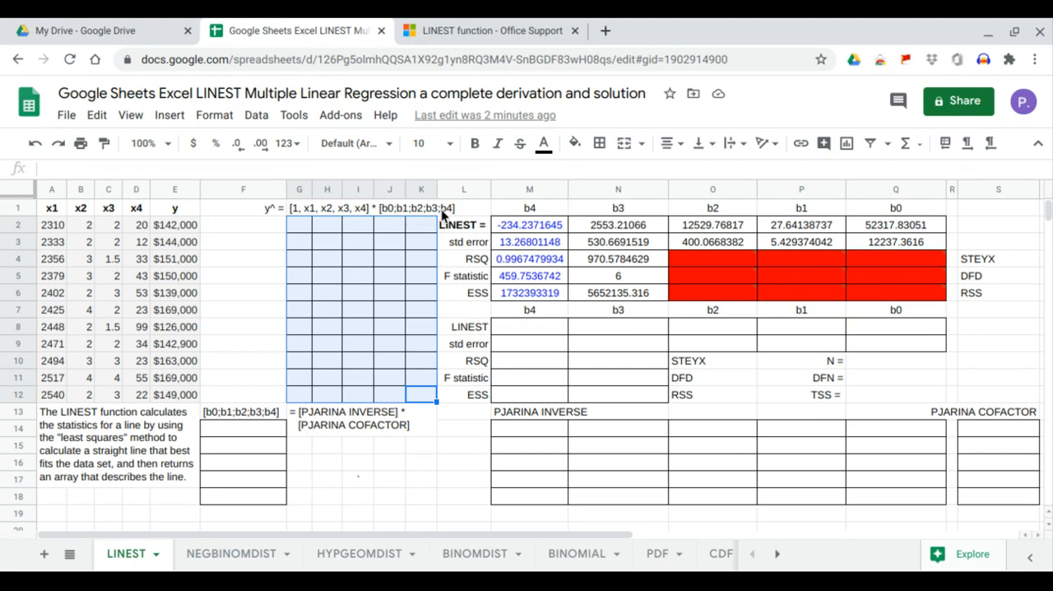
{"action": "left_click_drag", "start_coordinate": [245, 419], "coordinate": [245, 499]}
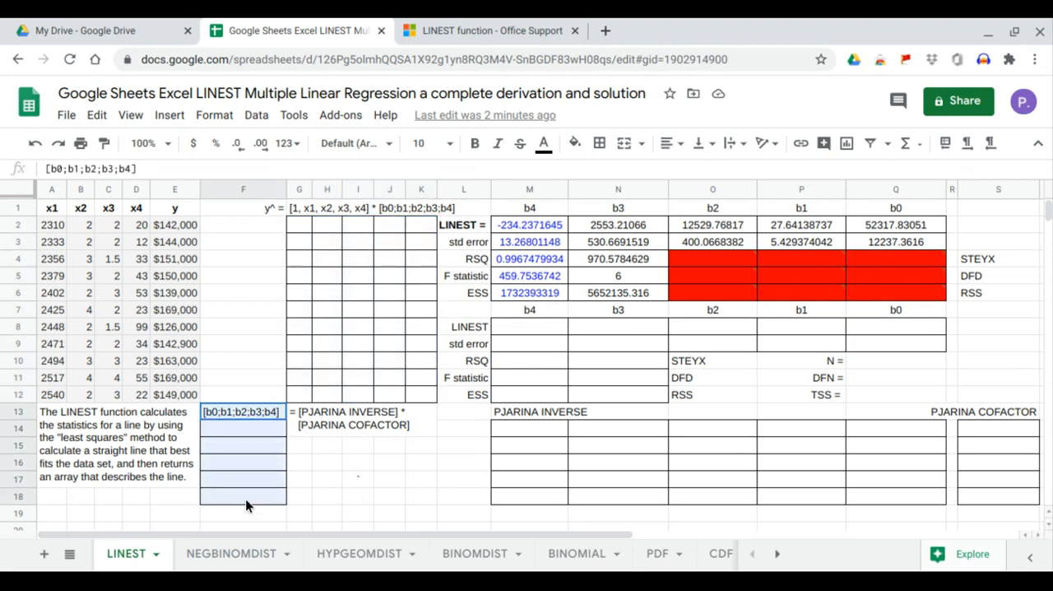
Enter 1 in G2 for the column of ones, and =ARRAYFORMULA(A2:D12) in H2 to fill the x1 to x4 columns.
{"action": "left_click", "coordinate": [302, 228]}
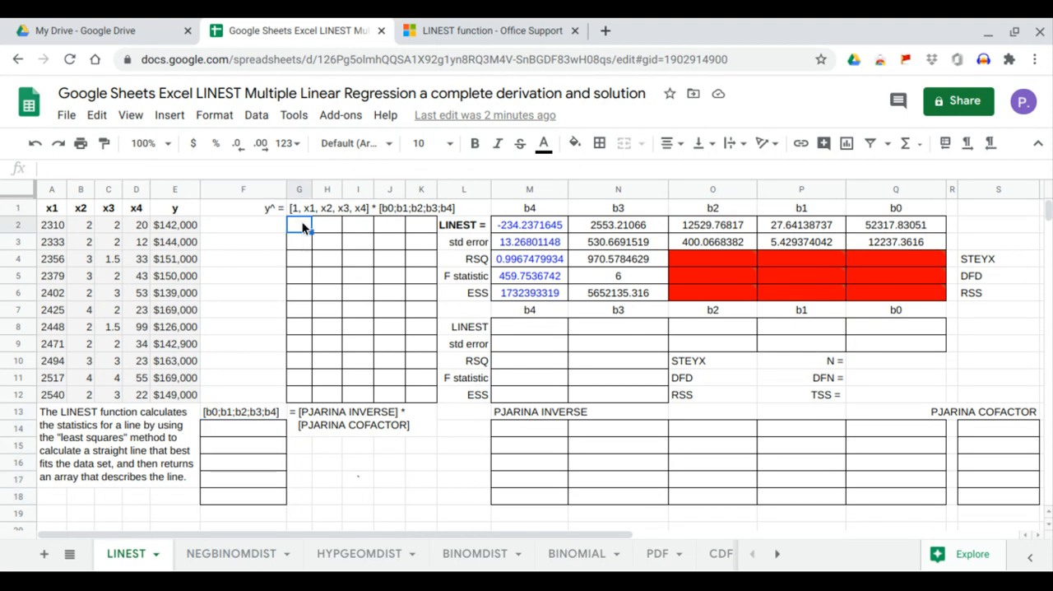
{"action": "type", "text": "1"}
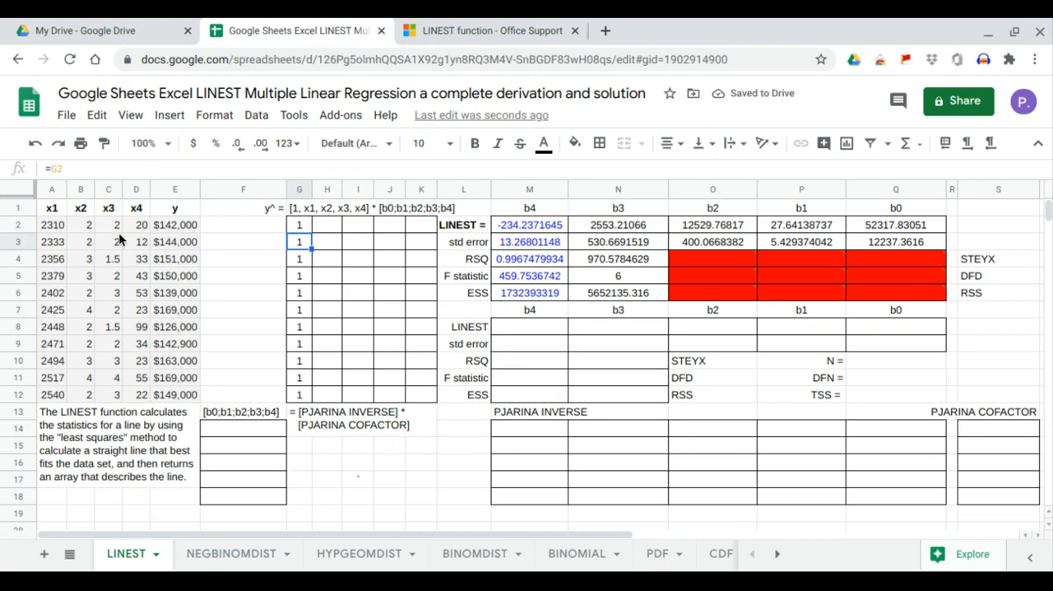
{"action": "left_click", "coordinate": [332, 227]}
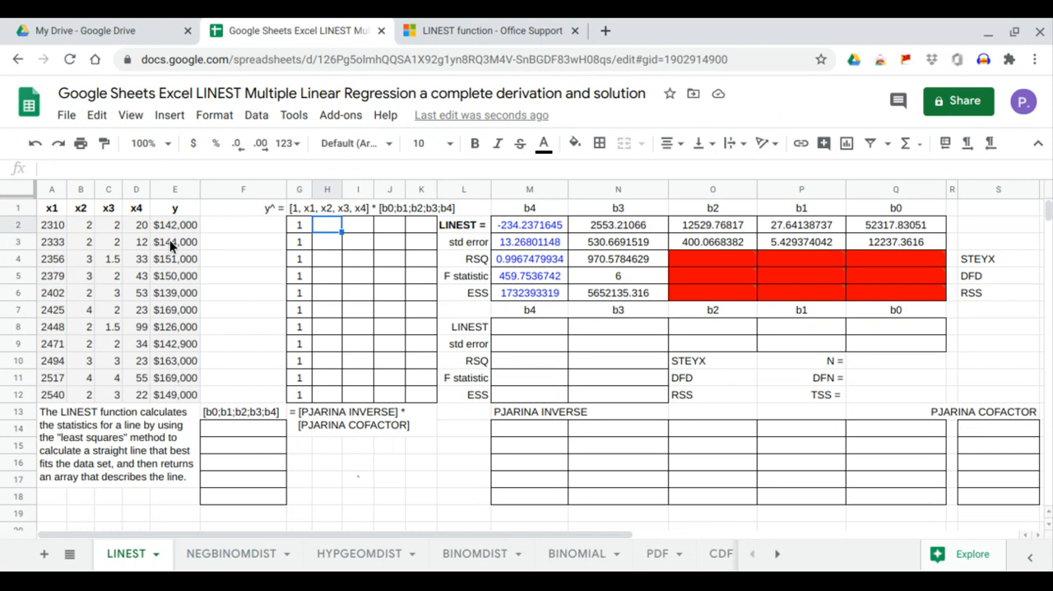
{"action": "type", "text": "=arr"}
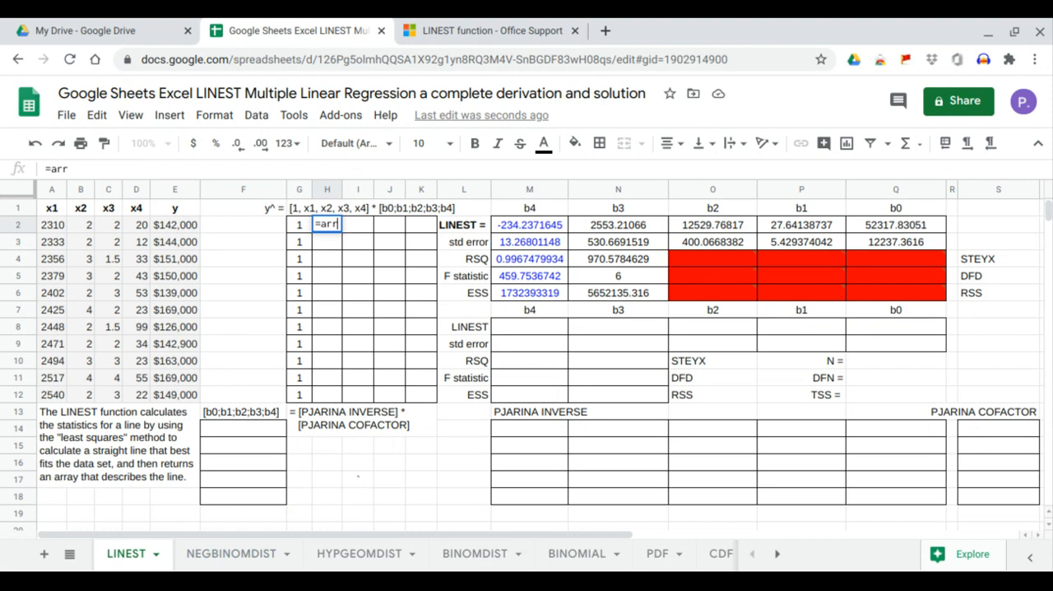
{"action": "type", "text": "ayformula"}
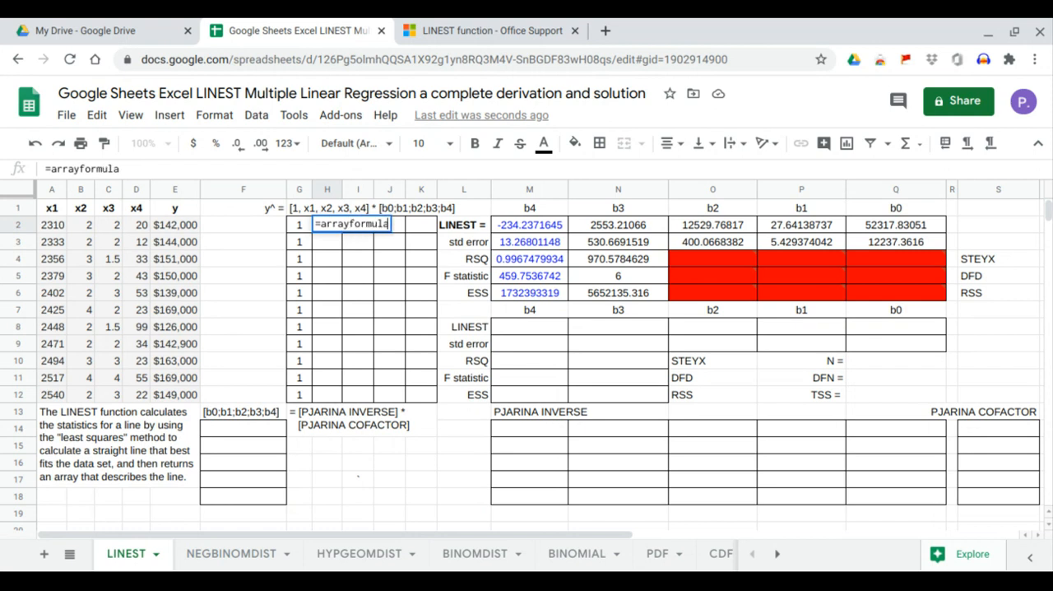
{"action": "type", "text": "("}
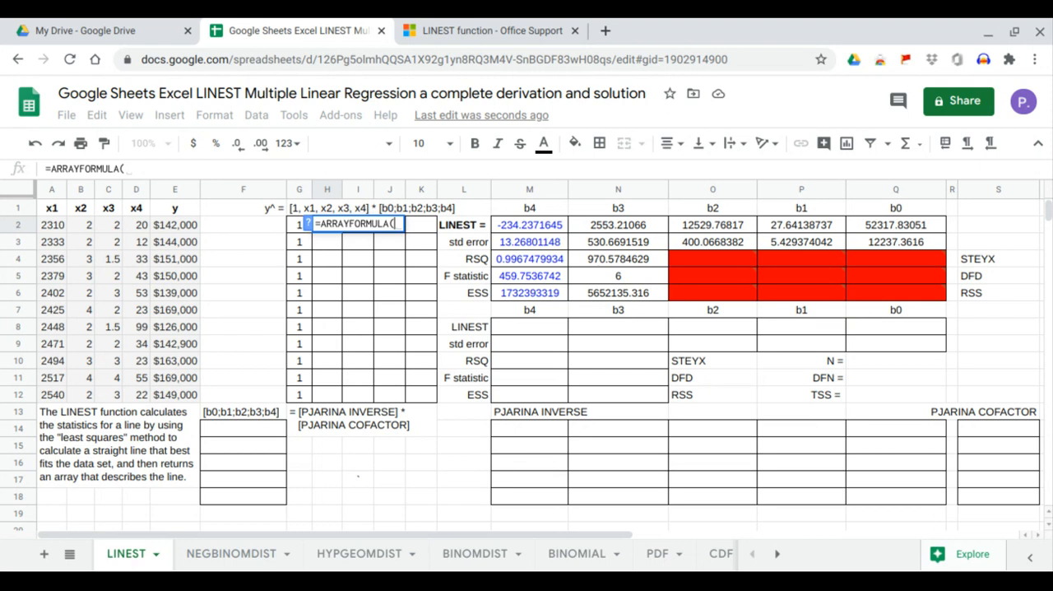
{"action": "left_click_drag", "start_coordinate": [47, 222], "coordinate": [142, 394]}
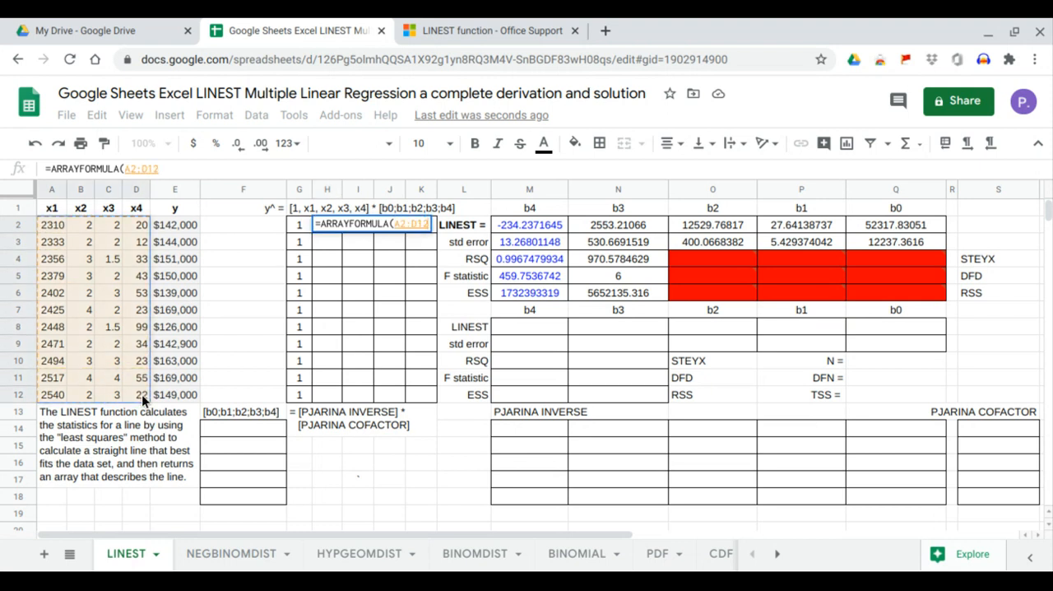
{"action": "key", "text": "Return"}
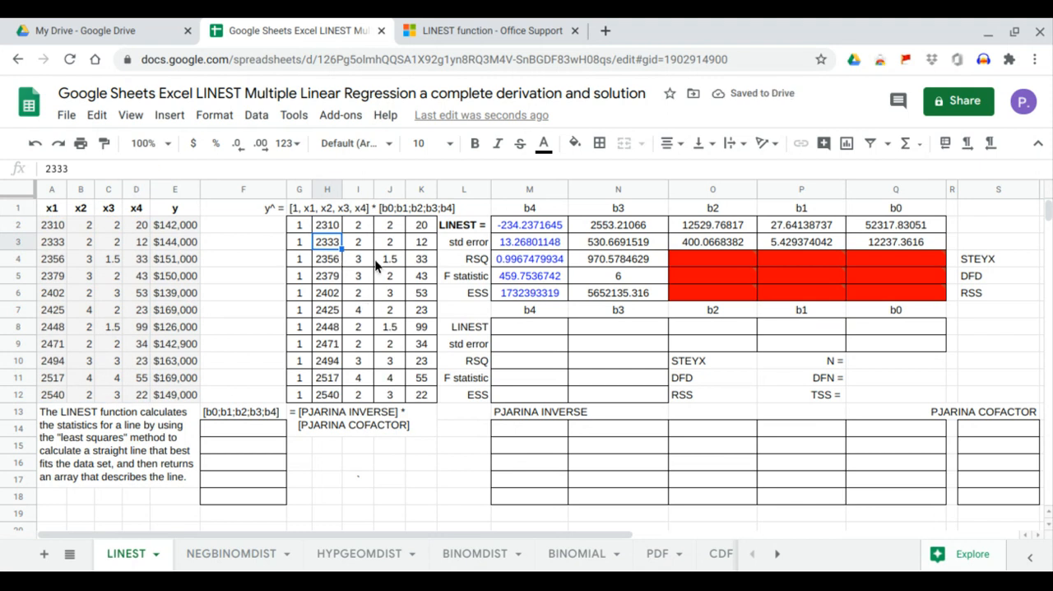
Enter =MINVERSE(MMULT(TRANSPOSE(G2:K12),G2:K12)) in M14 to compute the PJARINA INVERSE matrix.
{"action": "left_click", "coordinate": [519, 440]}
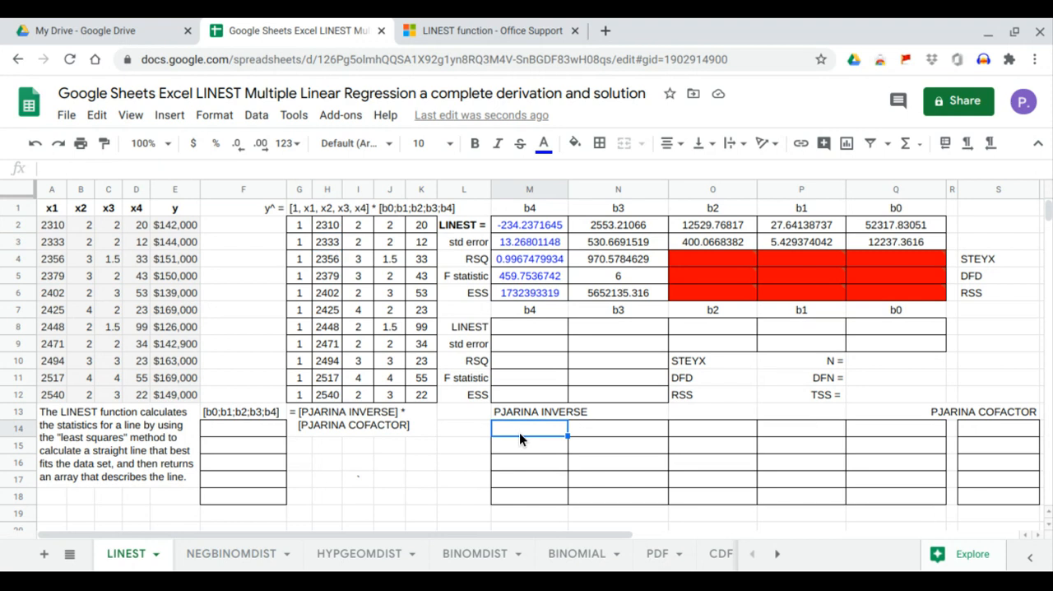
{"action": "type", "text": "="}
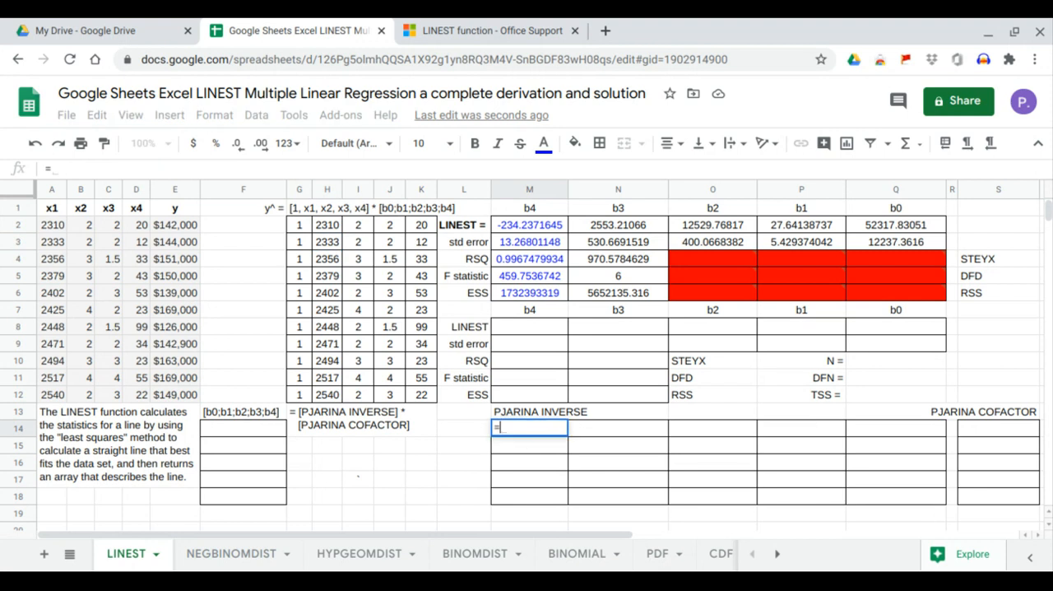
{"action": "type", "text": "minv"}
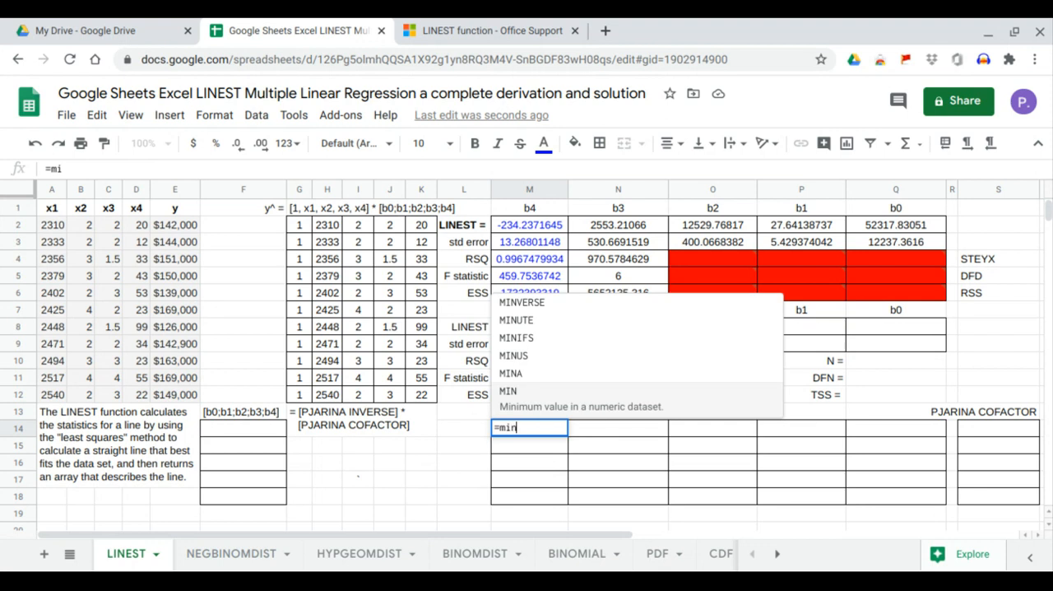
{"action": "key", "text": "Tab"}
{"action": "type", "text": "mm"}
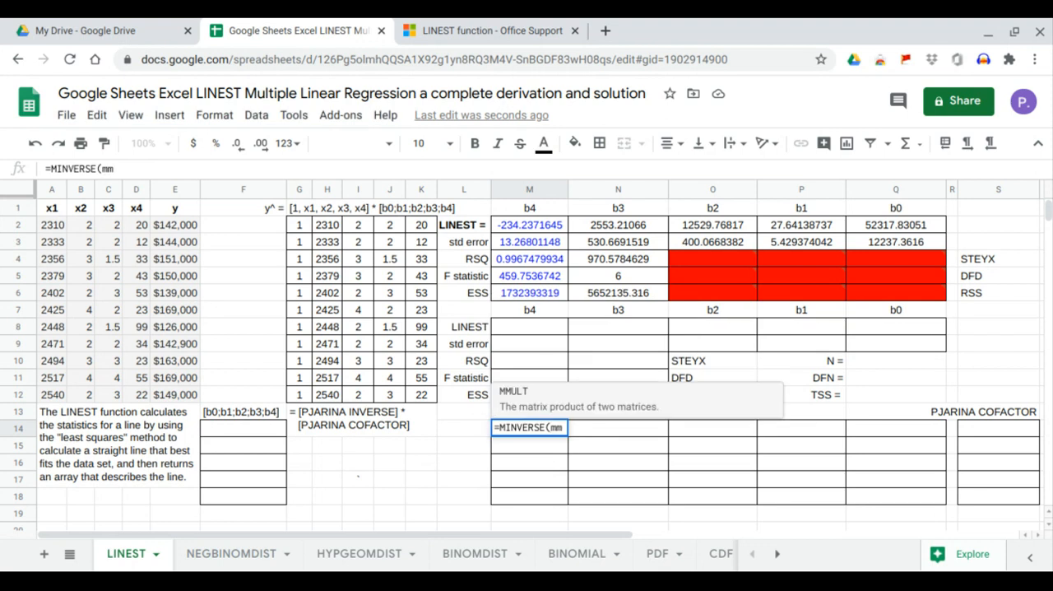
{"action": "key", "text": "Tab"}
{"action": "type", "text": "tran"}
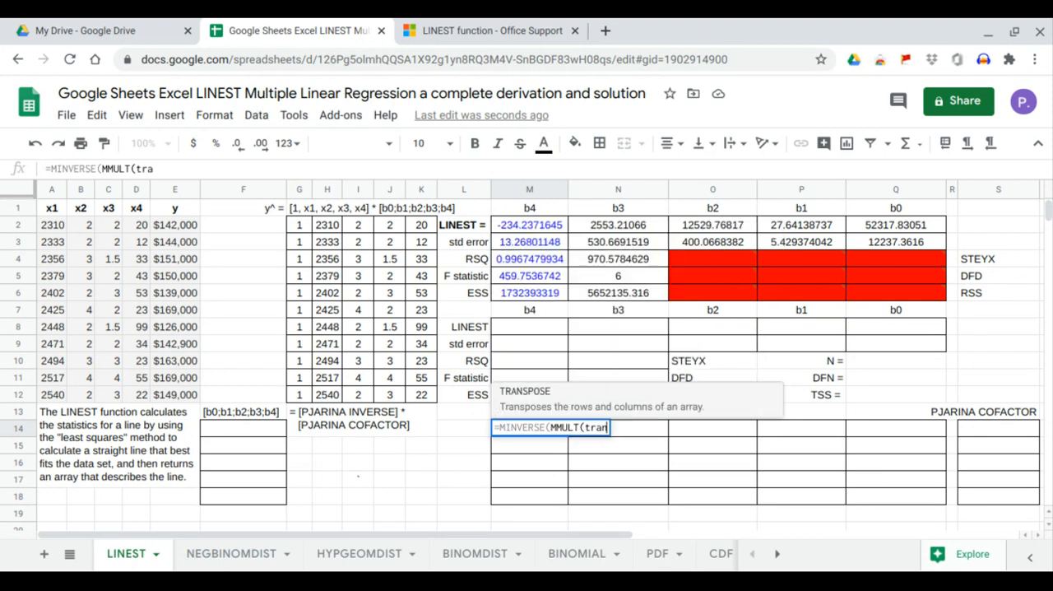
{"action": "key", "text": "Tab"}
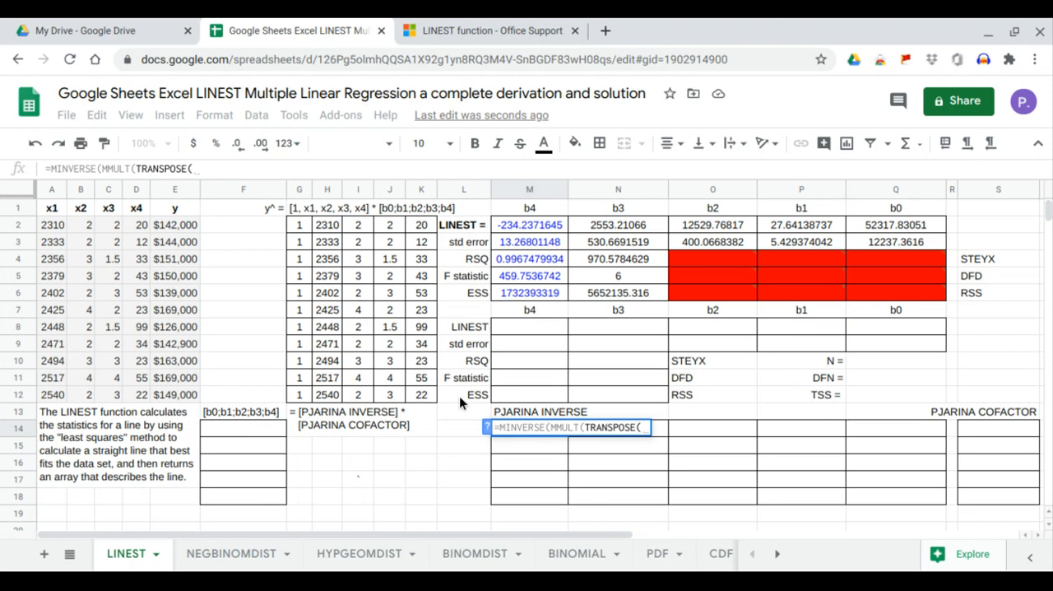
{"action": "left_click_drag", "start_coordinate": [303, 230], "coordinate": [414, 397]}
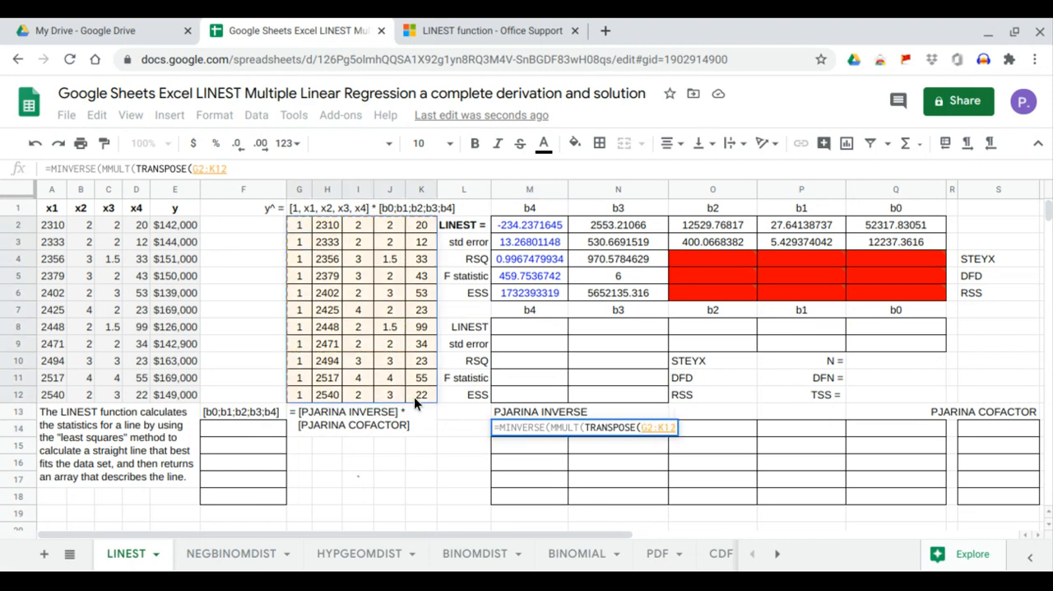
{"action": "type", "text": "),"}
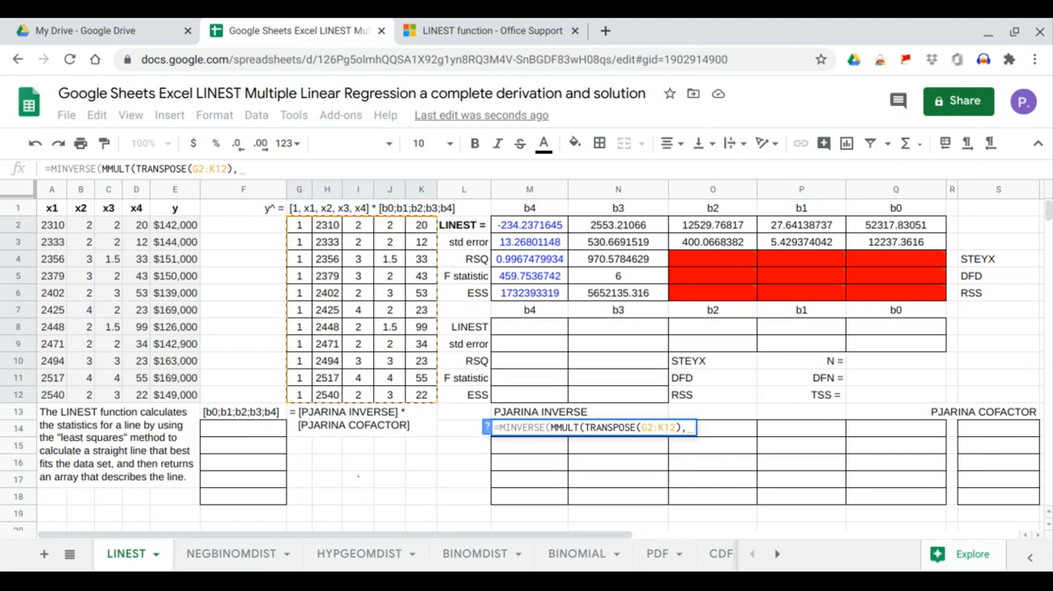
{"action": "left_click_drag", "start_coordinate": [295, 220], "coordinate": [415, 389]}
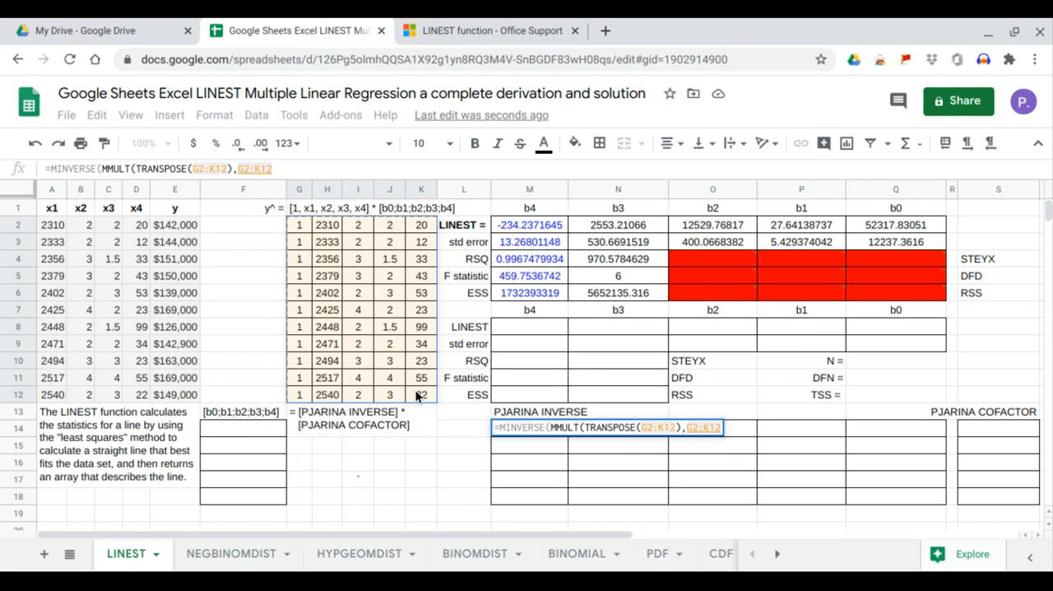
{"action": "key", "text": "Return"}
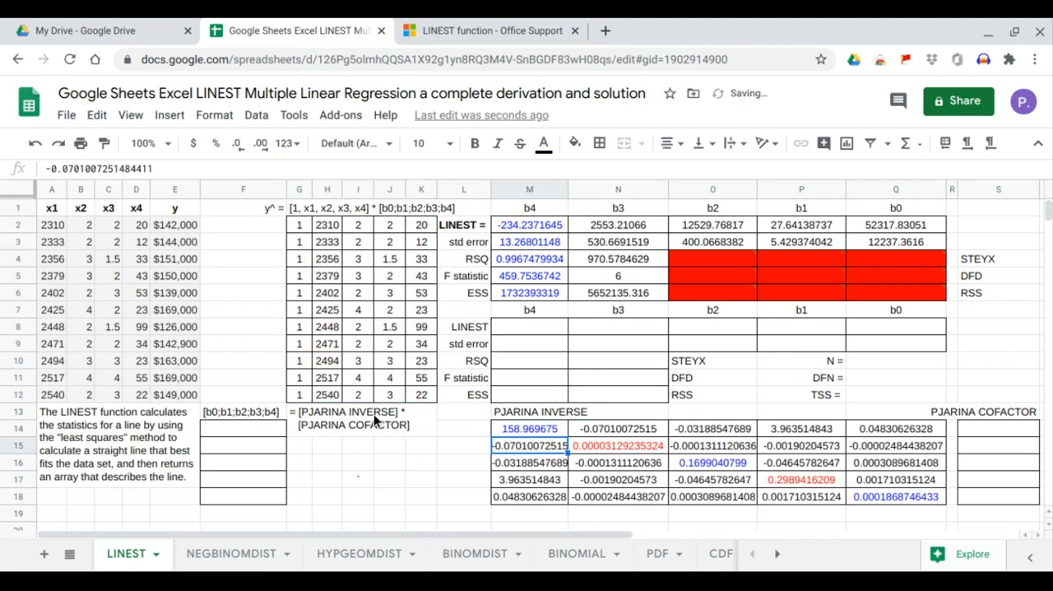
Enter =MMULT(TRANSPOSE(G2:K12),E2:E12) in S14 to compute the PJARINA COFACTOR column.
{"action": "left_click", "coordinate": [968, 430]}
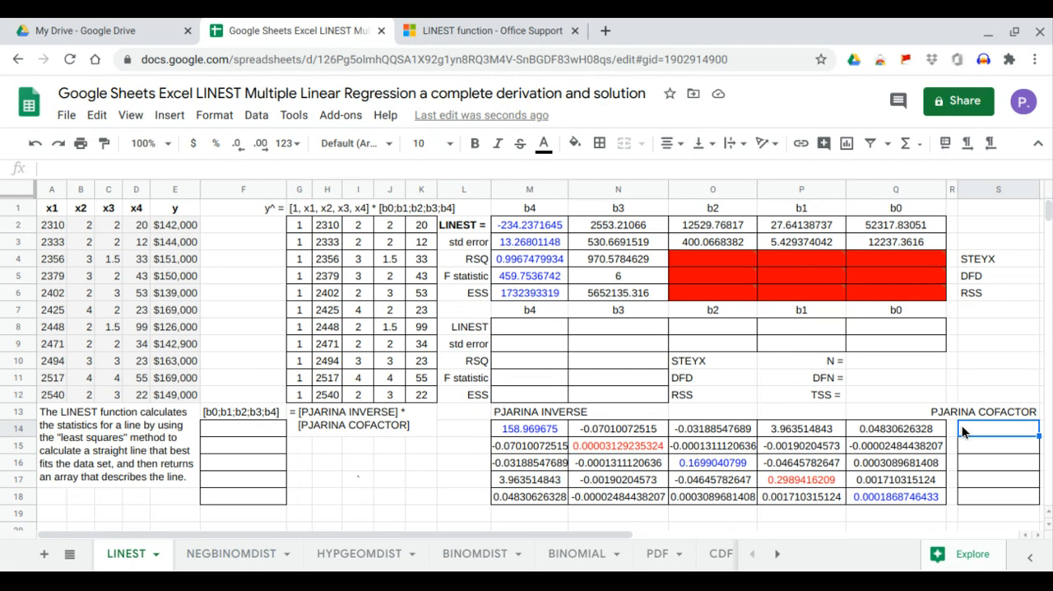
{"action": "type", "text": "=mm"}
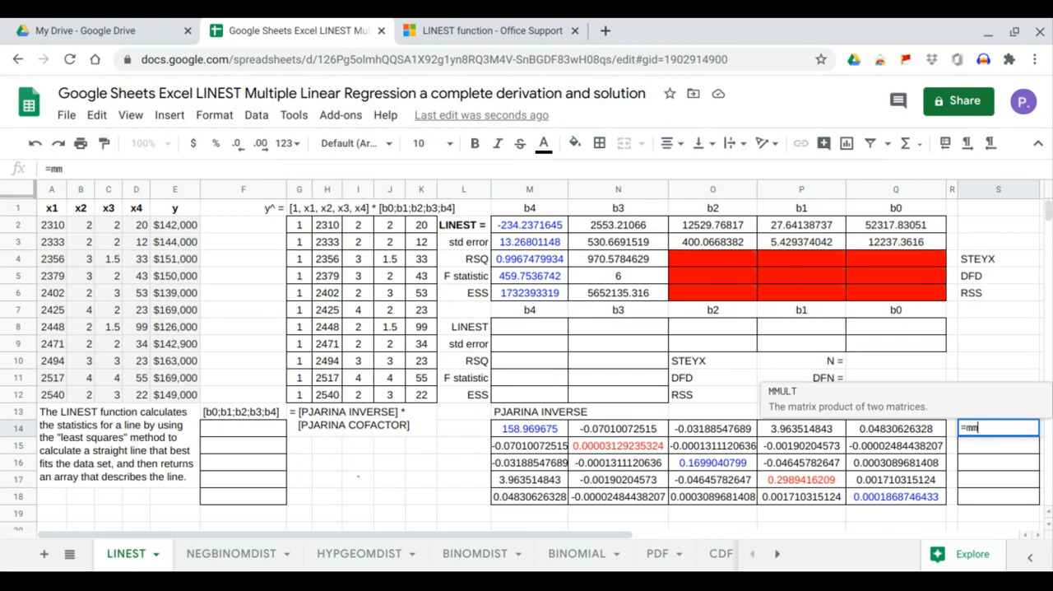
{"action": "key", "text": "Tab"}
{"action": "type", "text": "tr"}
{"action": "key", "text": "BackSpace"}
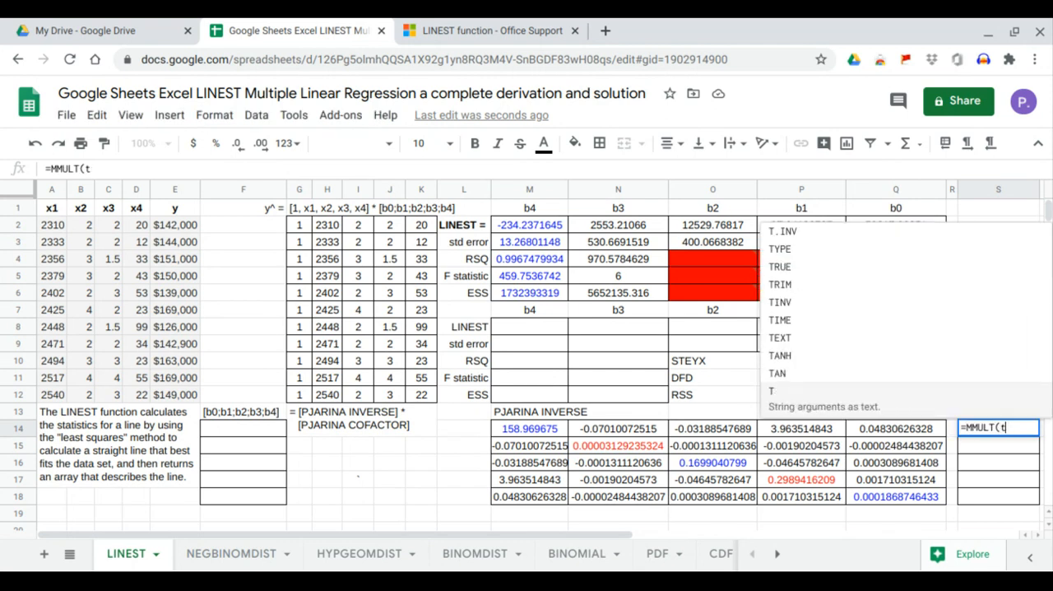
{"action": "type", "text": "ra"}
{"action": "key", "text": "Tab"}
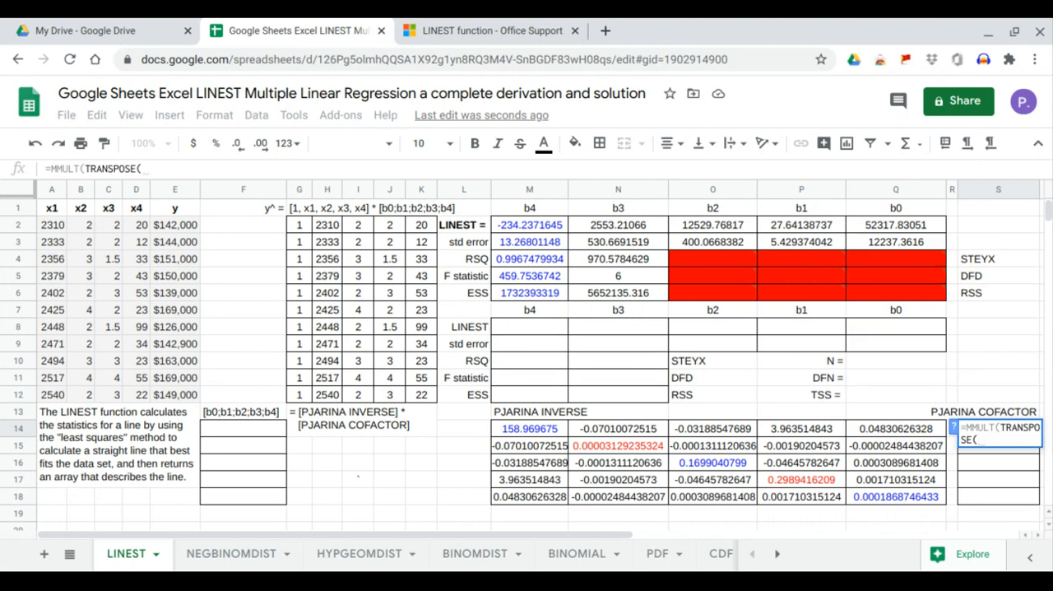
{"action": "left_click_drag", "start_coordinate": [300, 227], "coordinate": [414, 394]}
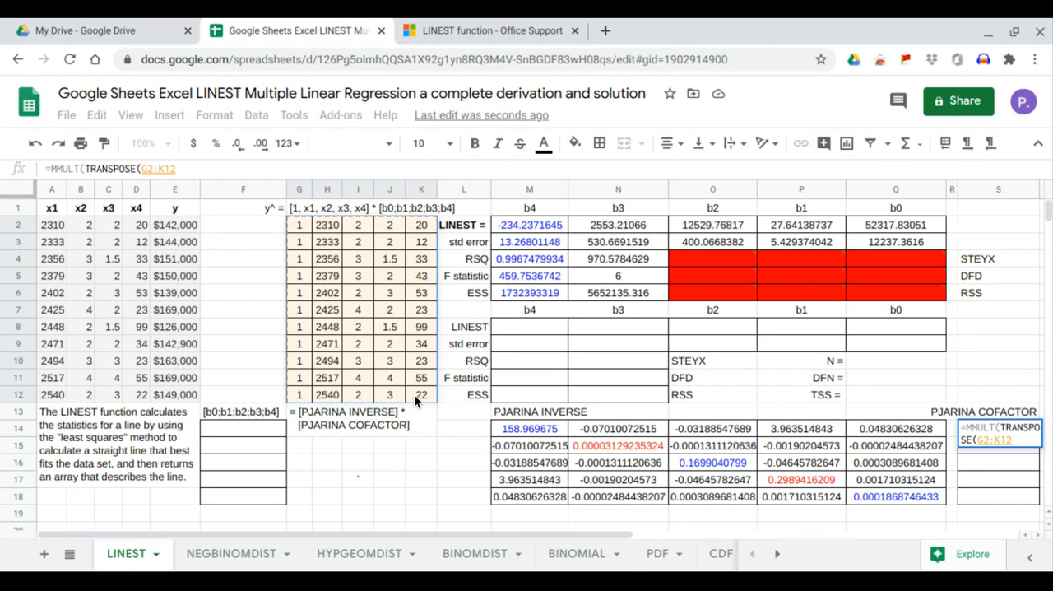
{"action": "type", "text": "),"}
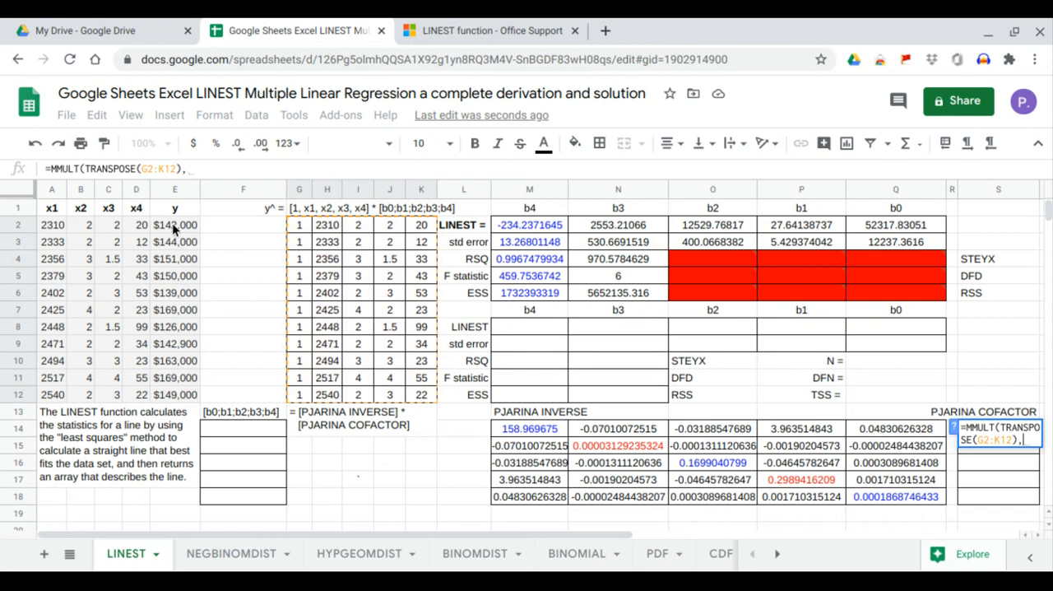
{"action": "left_click_drag", "start_coordinate": [172, 223], "coordinate": [184, 391]}
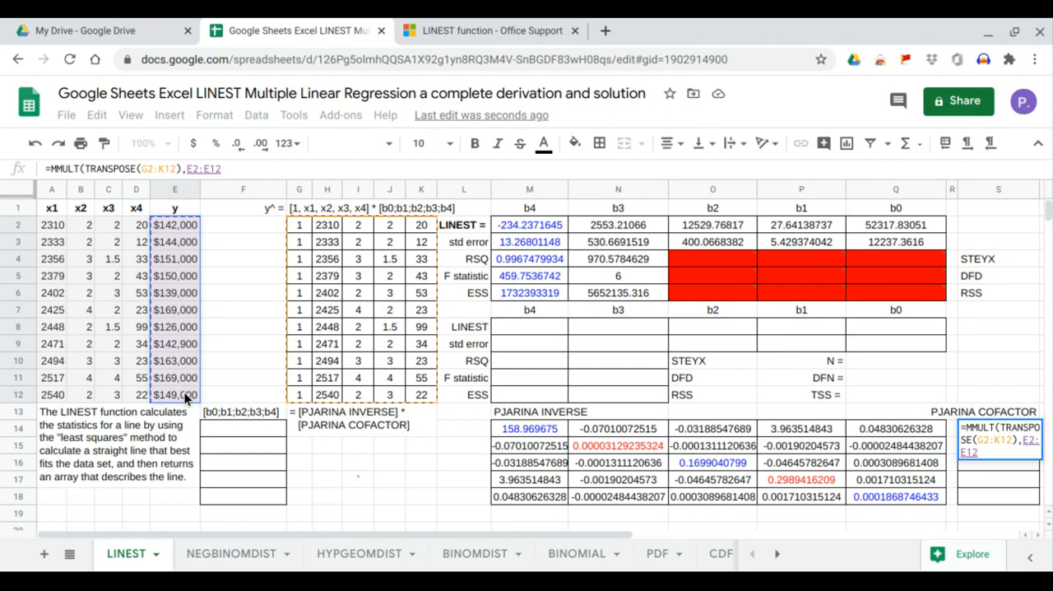
{"action": "key", "text": "Return"}
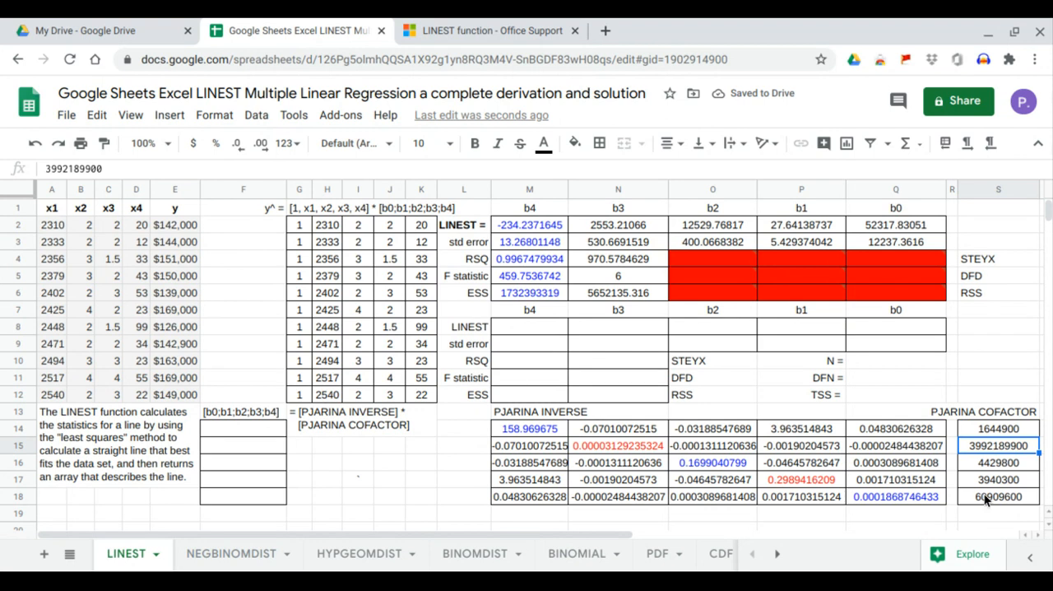
Enter =MMULT(M14:Q18,S14:S18) in F14 to compute the b0 to b4 coefficients.
{"action": "left_click", "coordinate": [260, 415]}
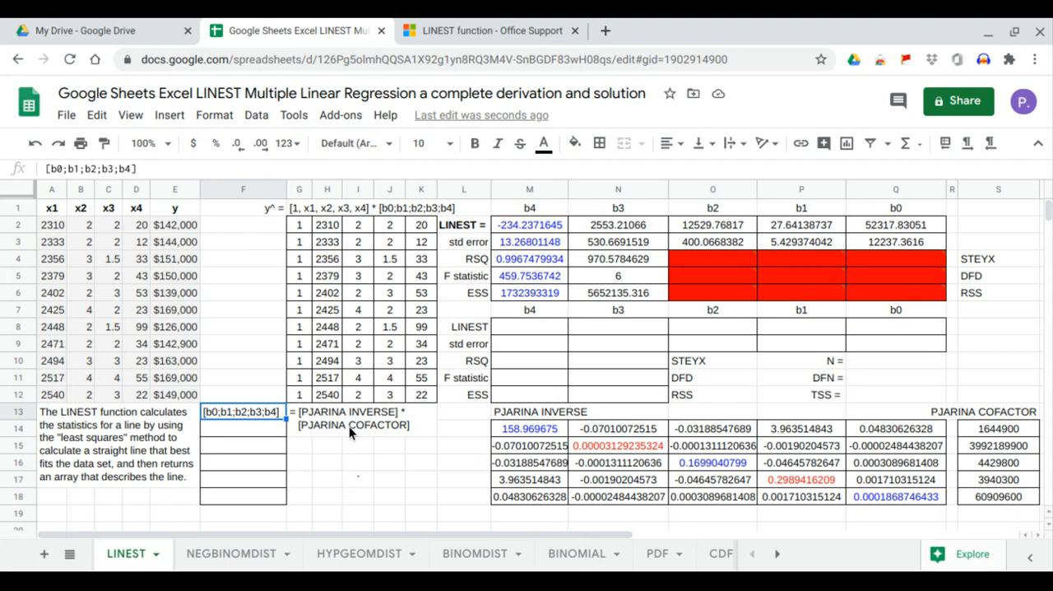
{"action": "left_click", "coordinate": [252, 429]}
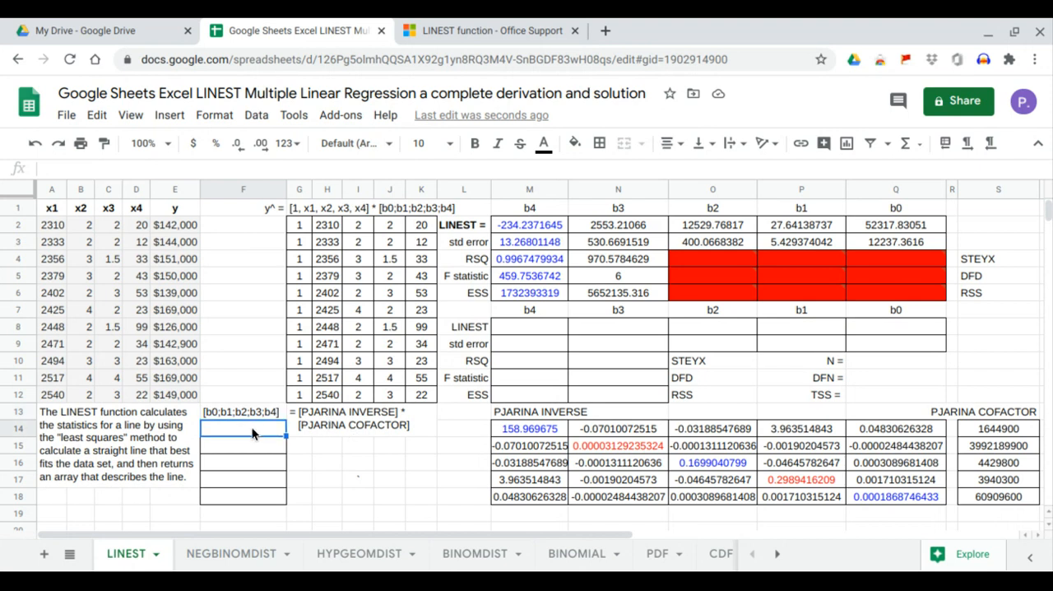
{"action": "type", "text": "=mm"}
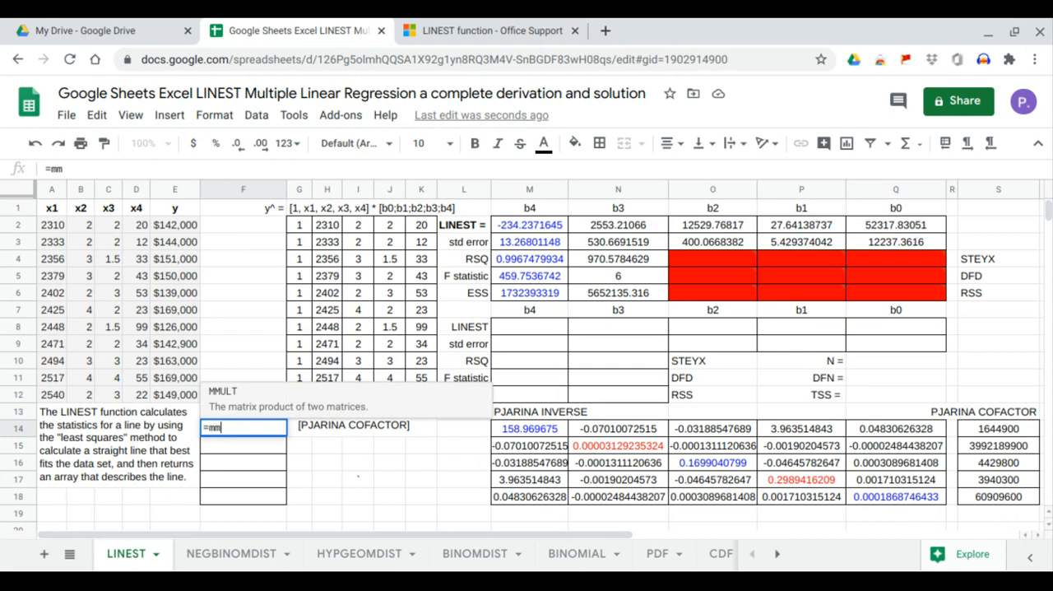
{"action": "key", "text": "Tab"}
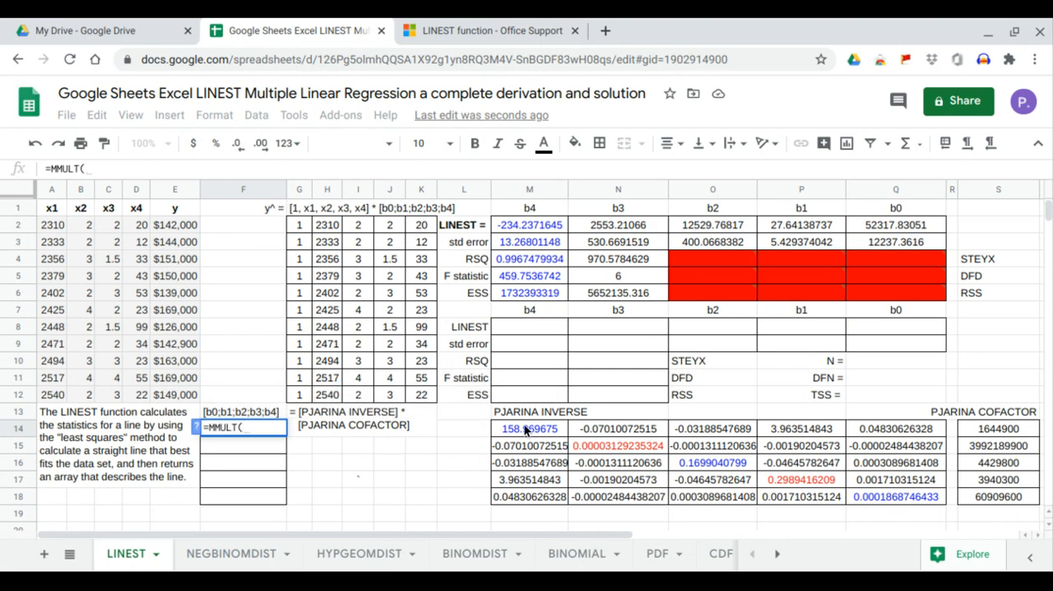
{"action": "left_click_drag", "start_coordinate": [526, 428], "coordinate": [869, 497]}
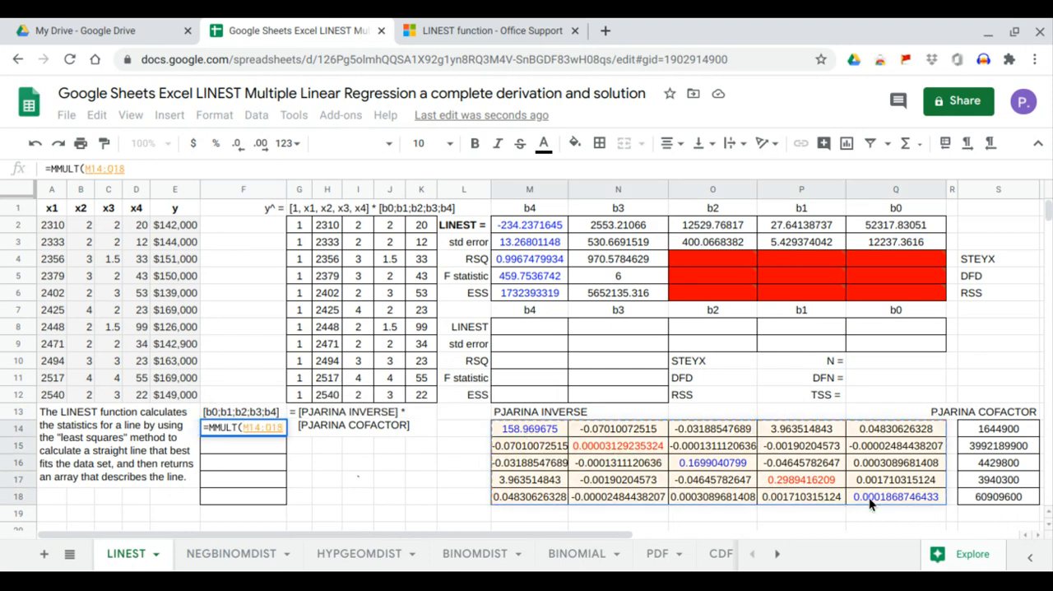
{"action": "type", "text": ","}
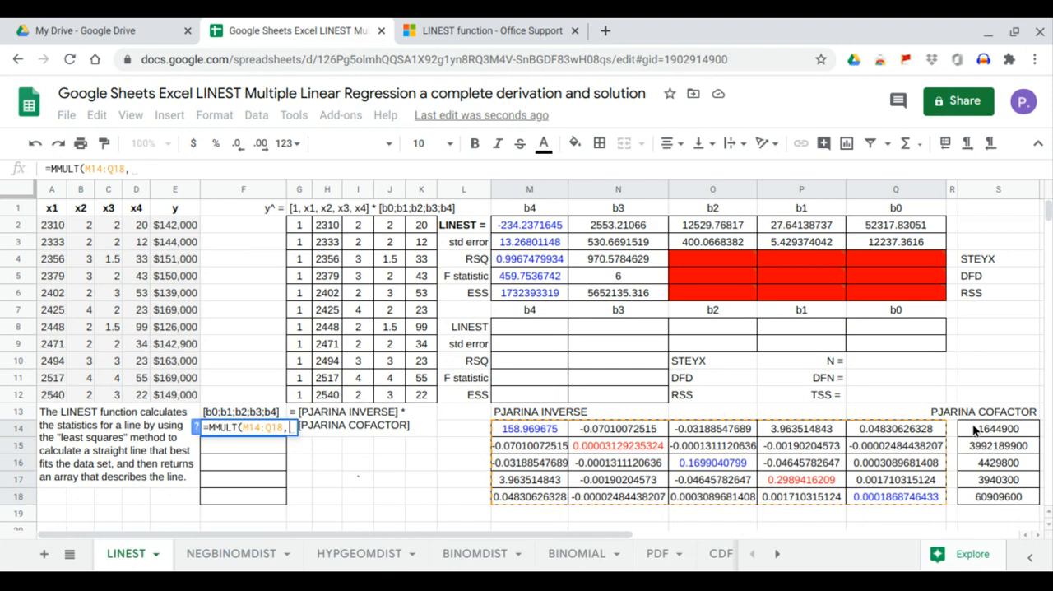
{"action": "left_click_drag", "start_coordinate": [976, 429], "coordinate": [987, 493]}
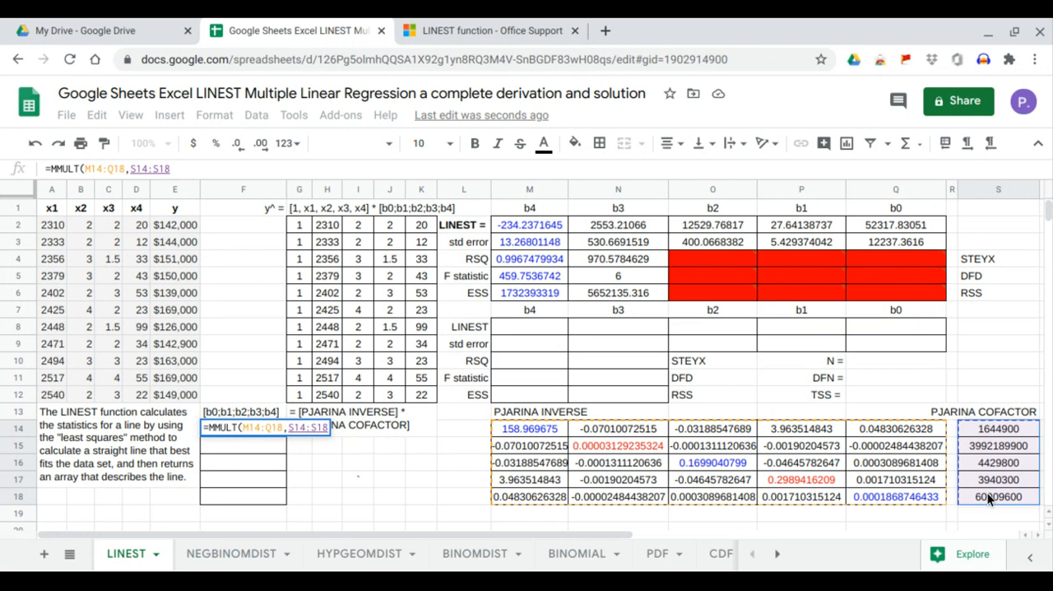
{"action": "key", "text": "Return"}
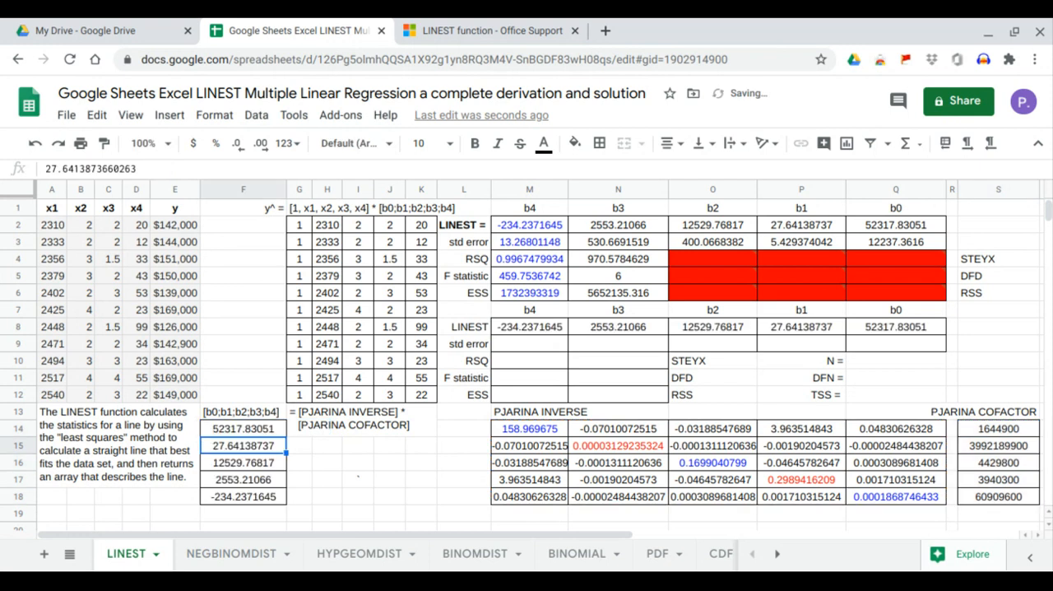
Compare the derived coefficients in F14:F18 and M8:Q8 with the LINEST coefficients in M2:Q2.
{"action": "left_click", "coordinate": [271, 428]}
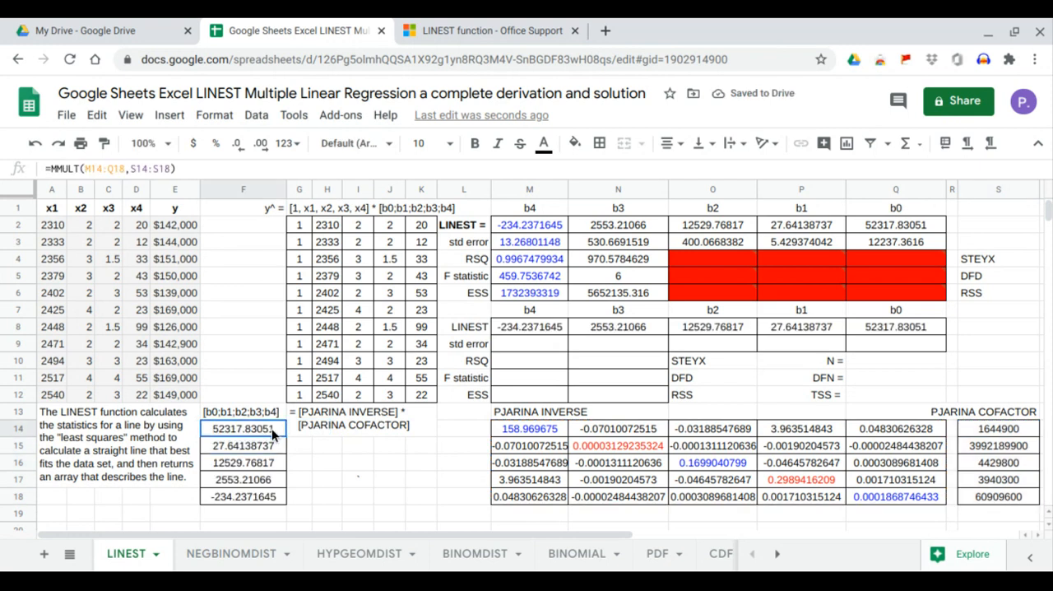
{"action": "left_click_drag", "start_coordinate": [271, 429], "coordinate": [270, 494]}
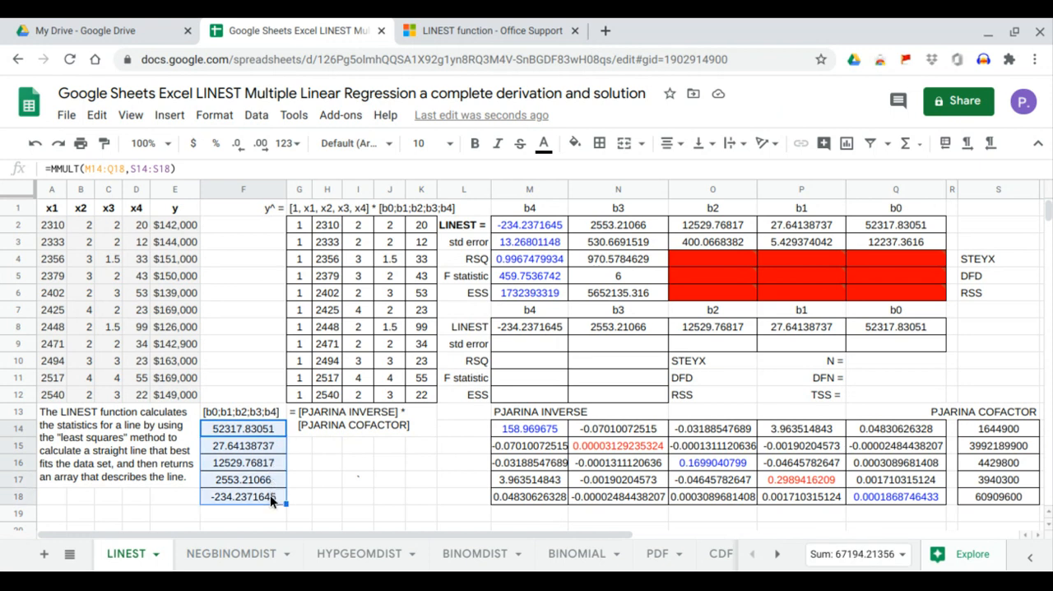
{"action": "left_click_drag", "start_coordinate": [918, 328], "coordinate": [551, 327]}
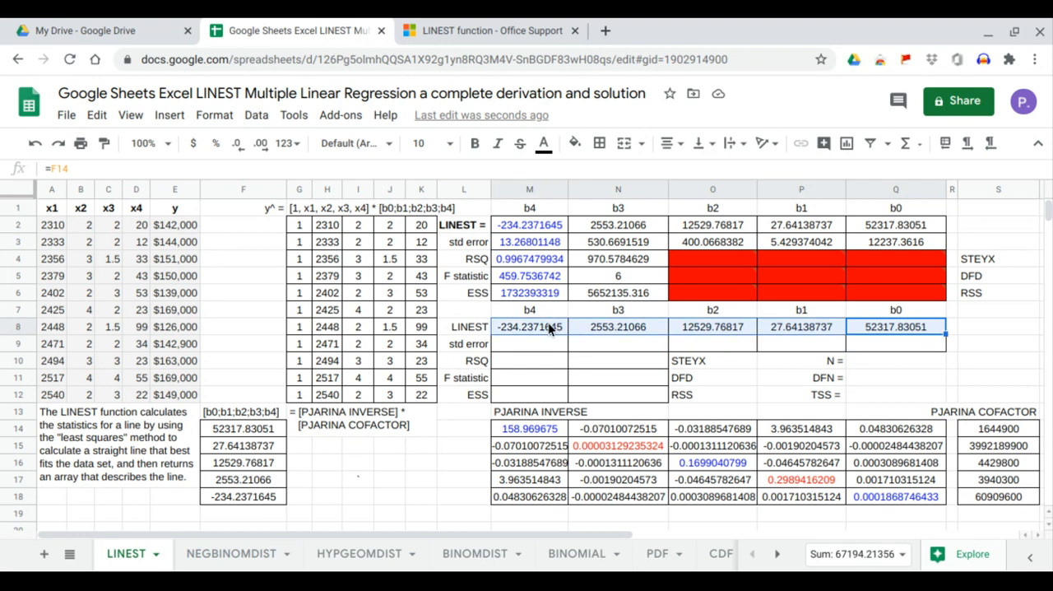
{"action": "left_click_drag", "start_coordinate": [894, 231], "coordinate": [531, 222]}
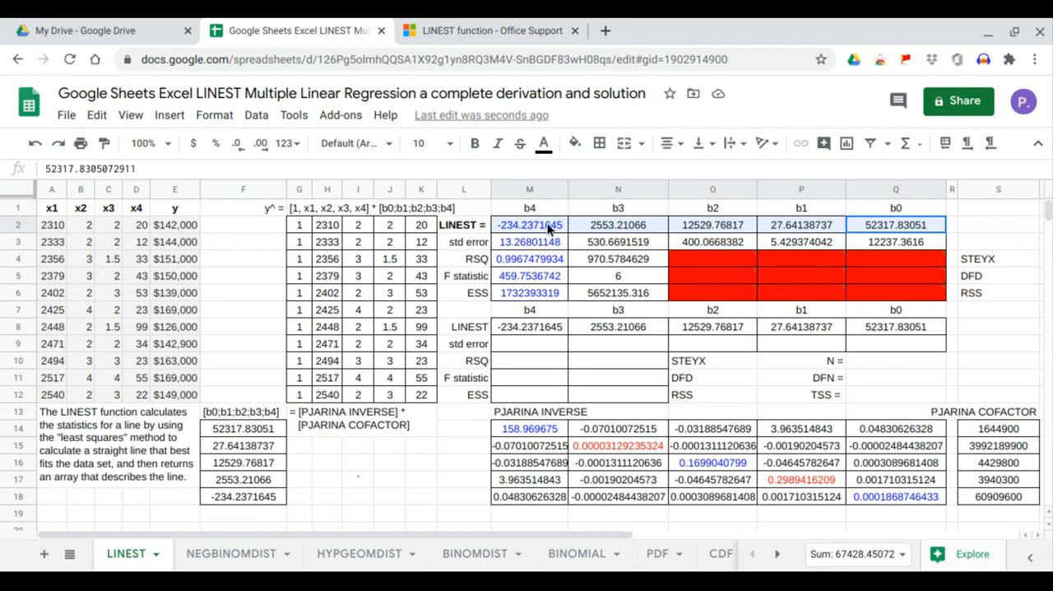
{"action": "left_click_drag", "start_coordinate": [916, 326], "coordinate": [512, 326]}
{"action": "left_click_drag", "start_coordinate": [892, 223], "coordinate": [543, 226]}
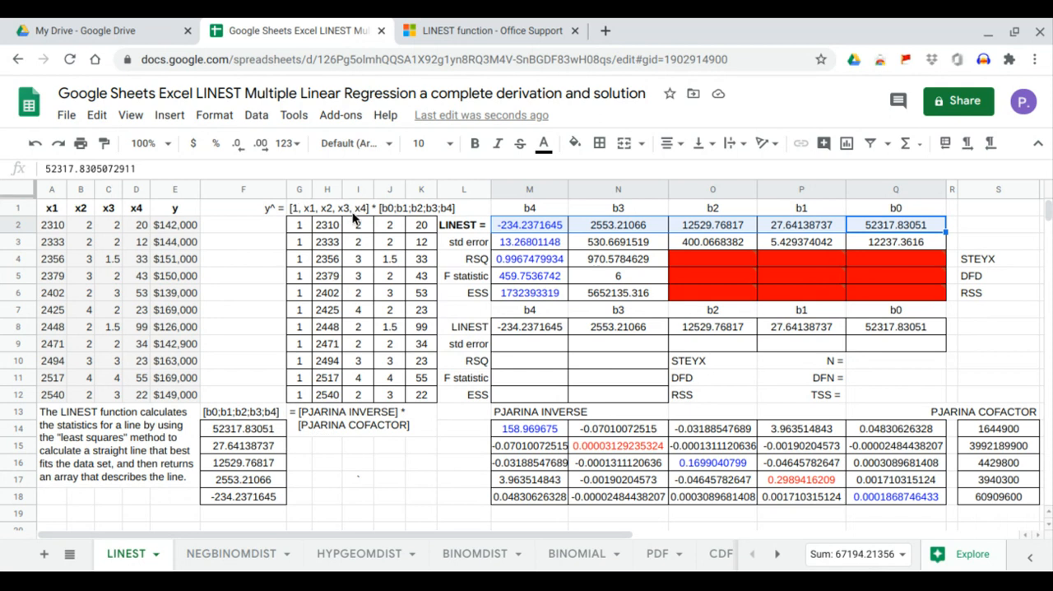
Enter =MMULT(G2:K12,F14:F18) in F2 to compute the y^ column, and compare it with the y values in E2:E12.
{"action": "left_click", "coordinate": [271, 228]}
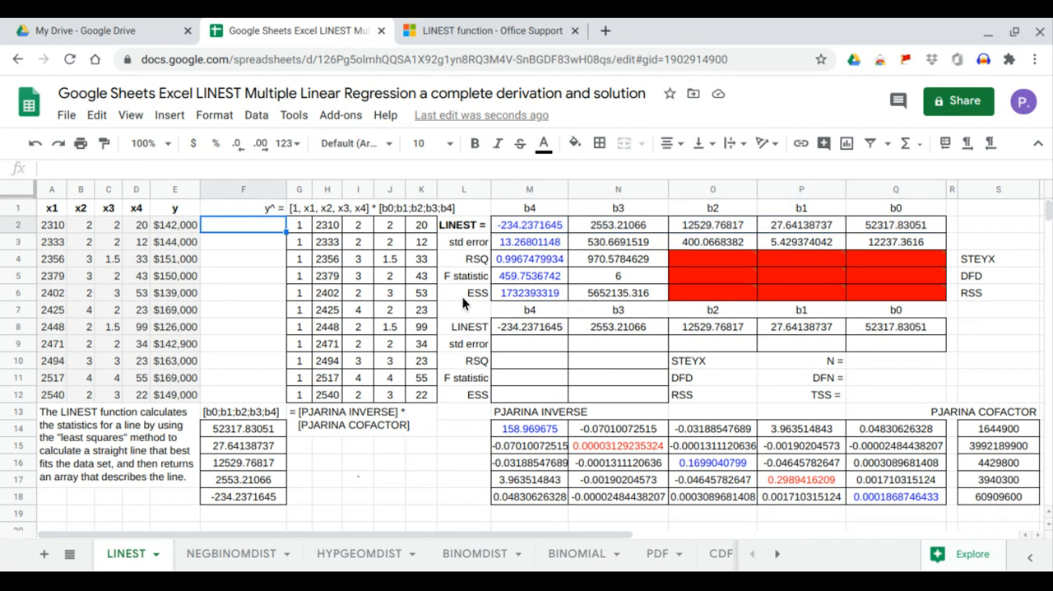
{"action": "type", "text": "=mm"}
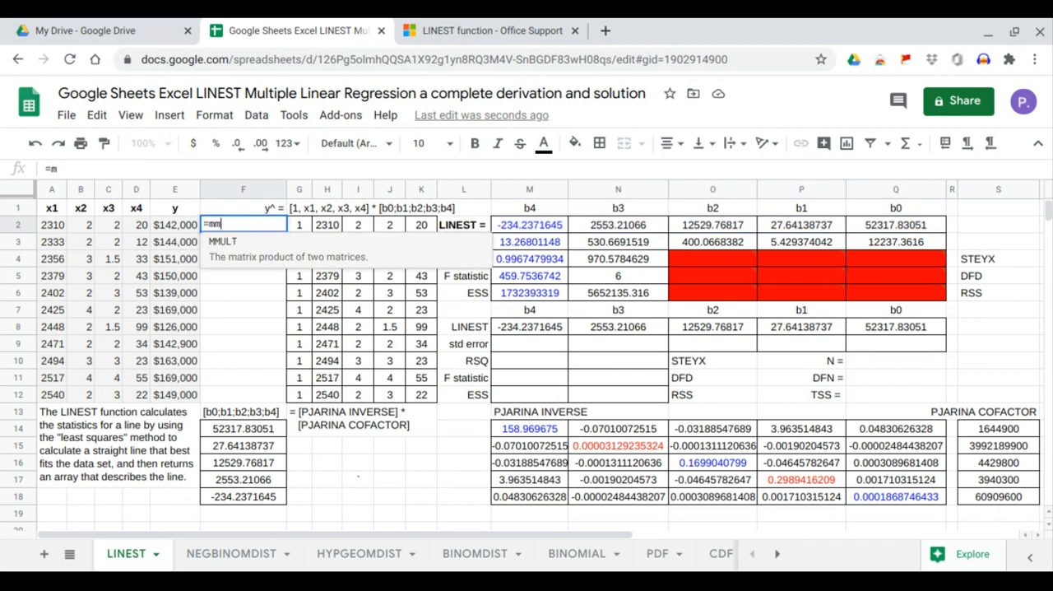
{"action": "key", "text": "Tab"}
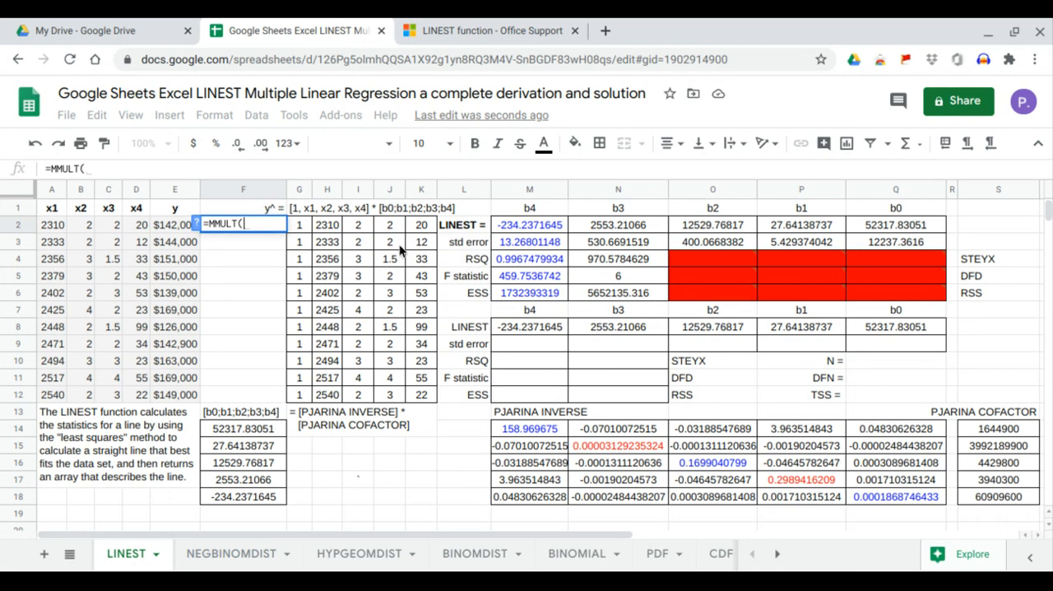
{"action": "left_click_drag", "start_coordinate": [303, 221], "coordinate": [414, 397]}
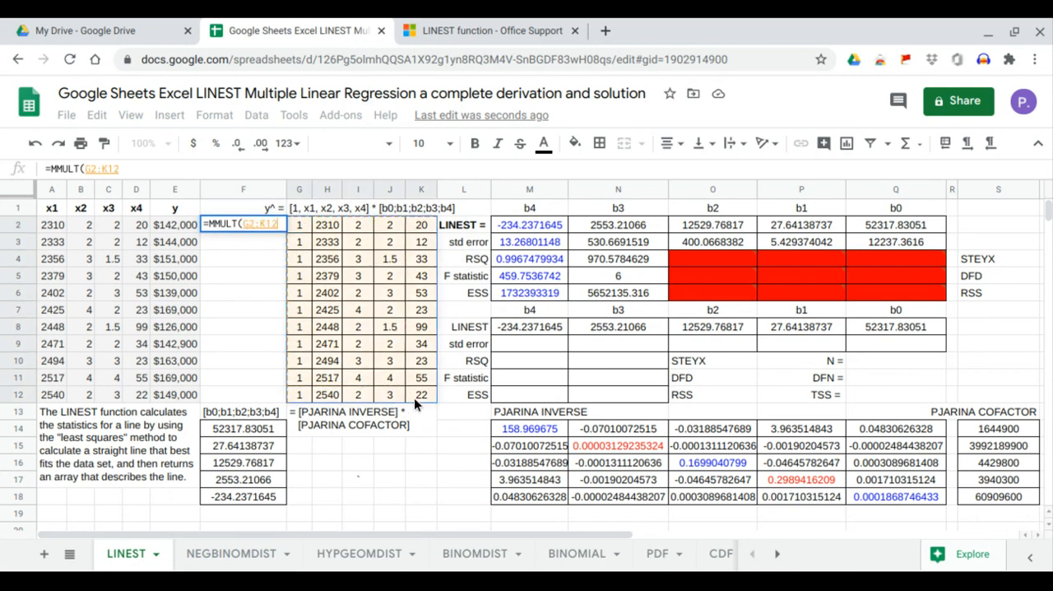
{"action": "type", "text": ","}
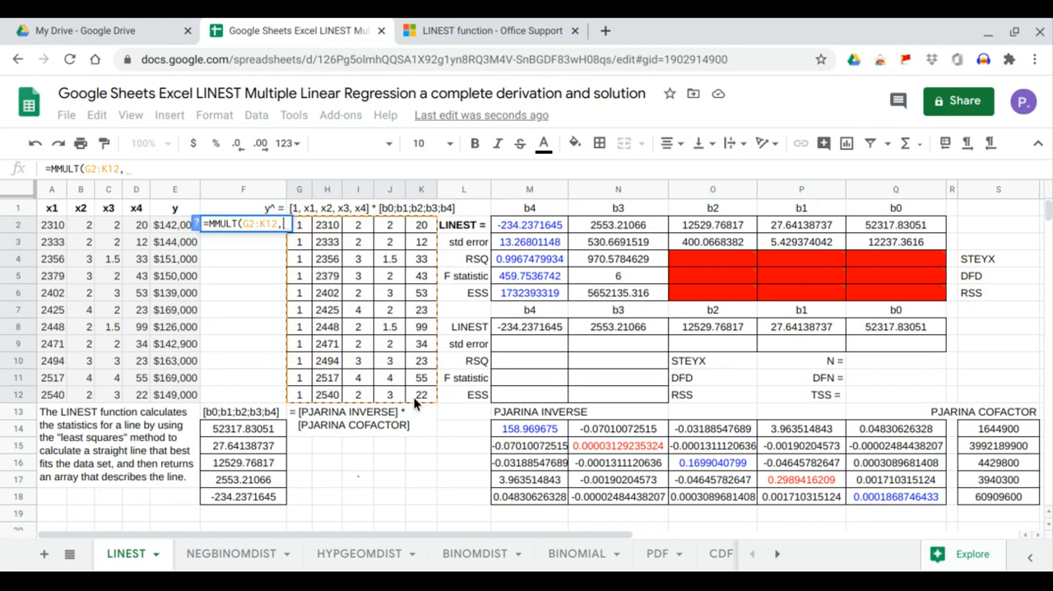
{"action": "left_click_drag", "start_coordinate": [269, 427], "coordinate": [276, 498]}
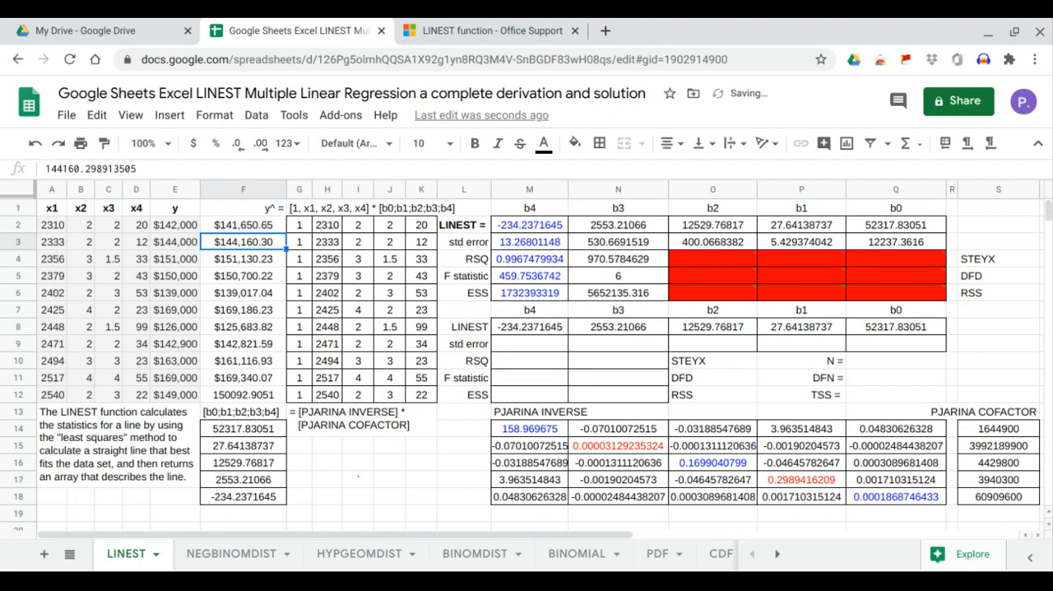
{"action": "left_click_drag", "start_coordinate": [255, 226], "coordinate": [262, 395]}
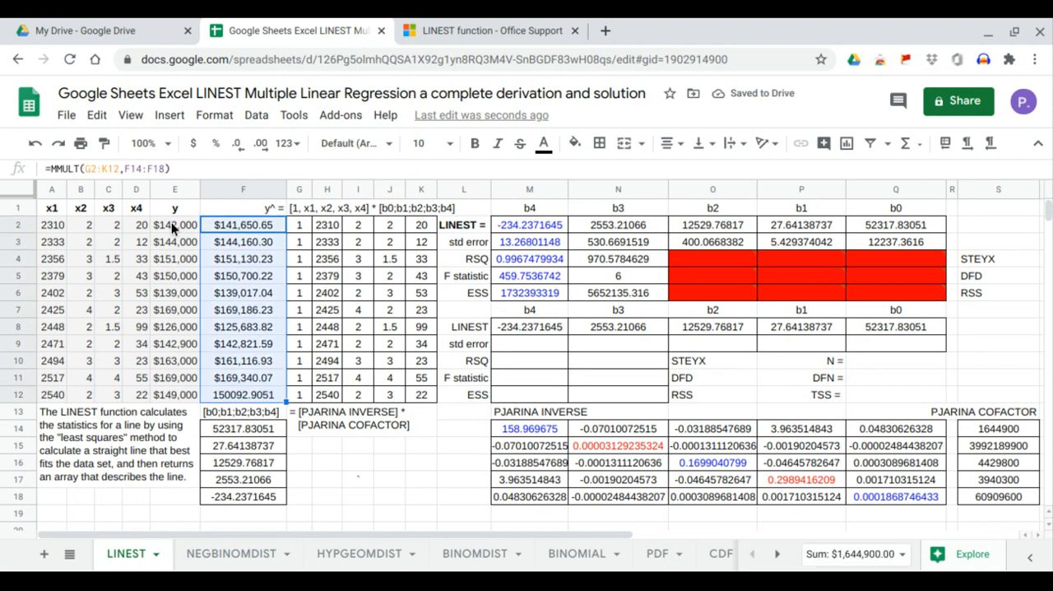
{"action": "left_click_drag", "start_coordinate": [172, 223], "coordinate": [182, 393]}
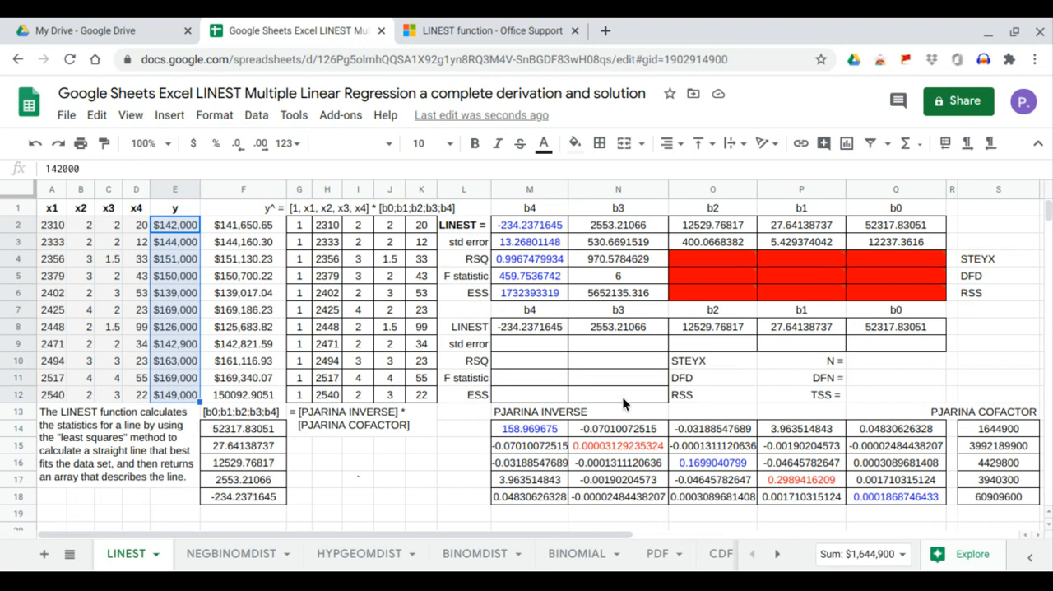
Enter =SUMXMY2(E2:E12,F2:F12) in N12 to compute RSS, and compare it with the LINEST value in N6.
{"action": "left_click", "coordinate": [622, 401]}
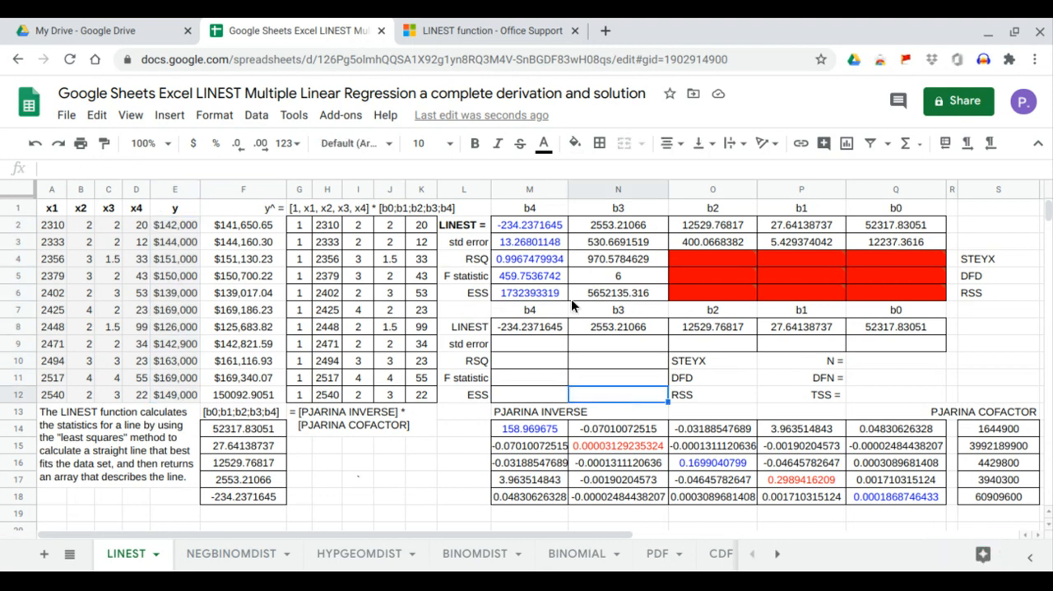
{"action": "type", "text": "="}
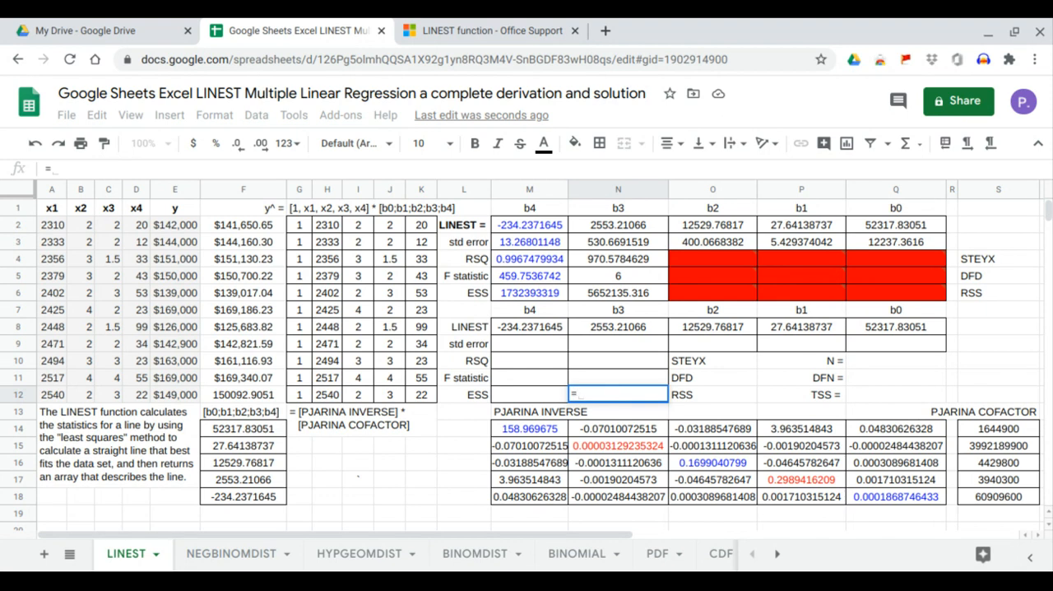
{"action": "type", "text": "sumx"}
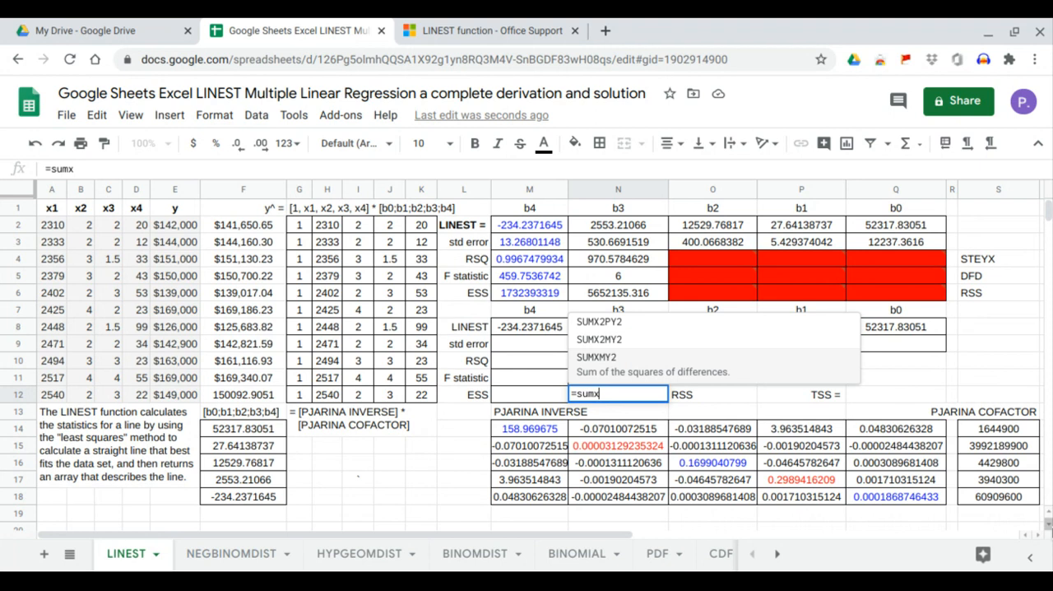
{"action": "left_click", "coordinate": [681, 368]}
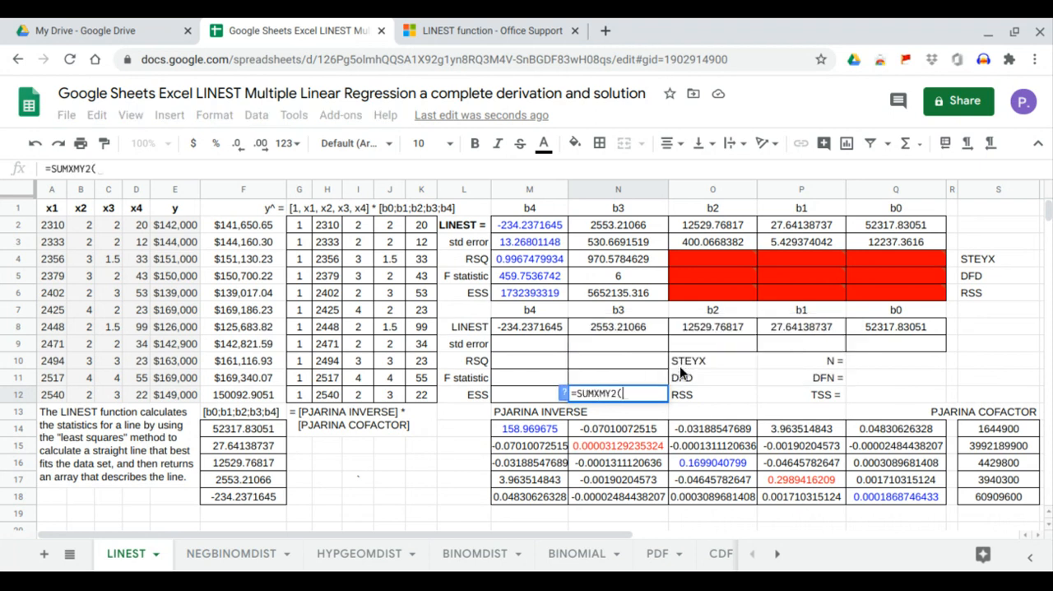
{"action": "left_click_drag", "start_coordinate": [243, 225], "coordinate": [247, 257]}
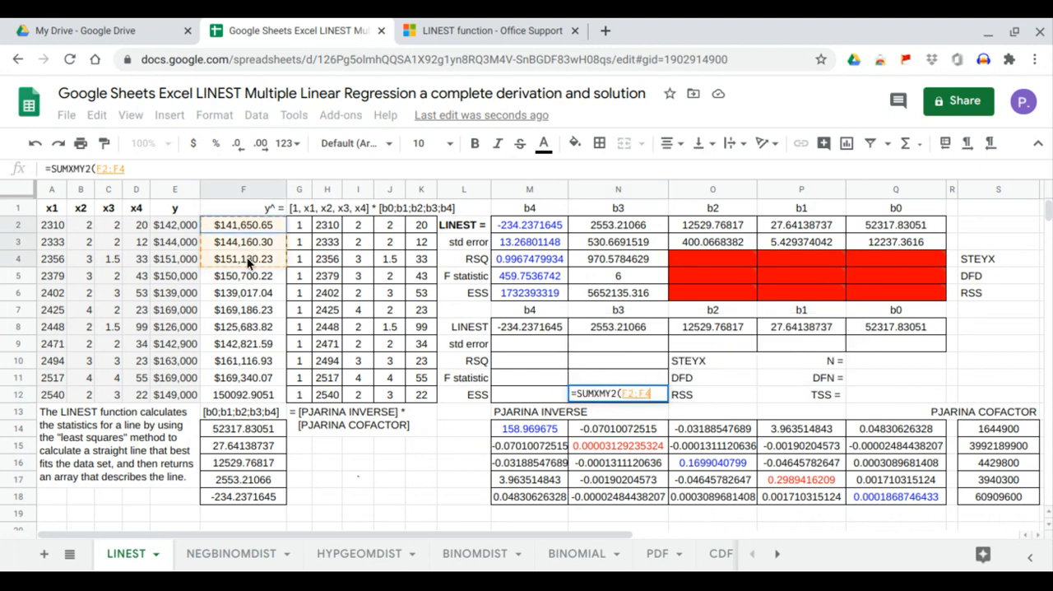
{"action": "left_click_drag", "start_coordinate": [192, 227], "coordinate": [177, 395]}
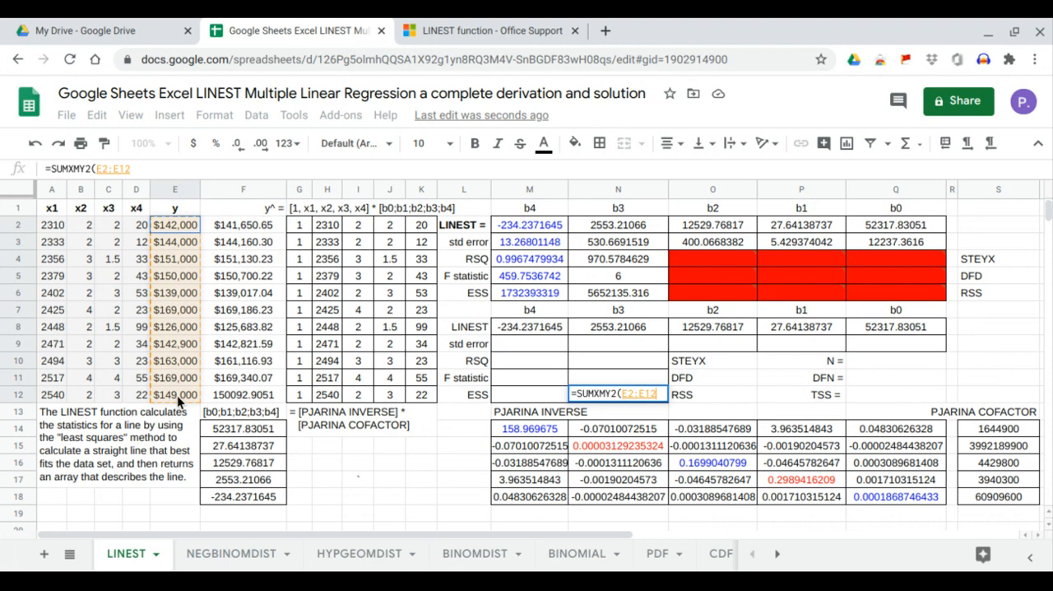
{"action": "type", "text": ","}
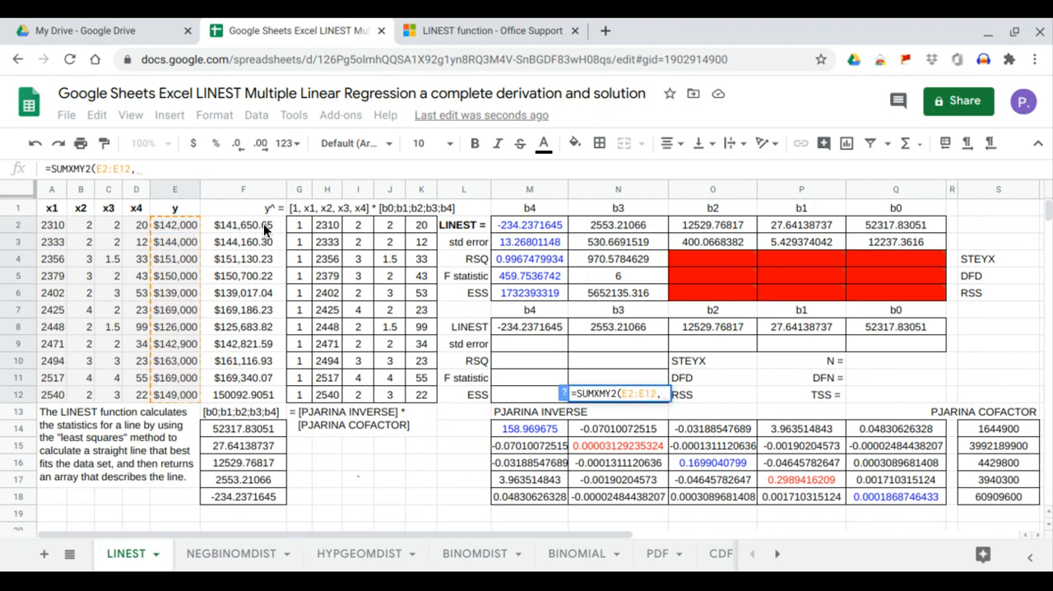
{"action": "left_click_drag", "start_coordinate": [264, 228], "coordinate": [270, 397]}
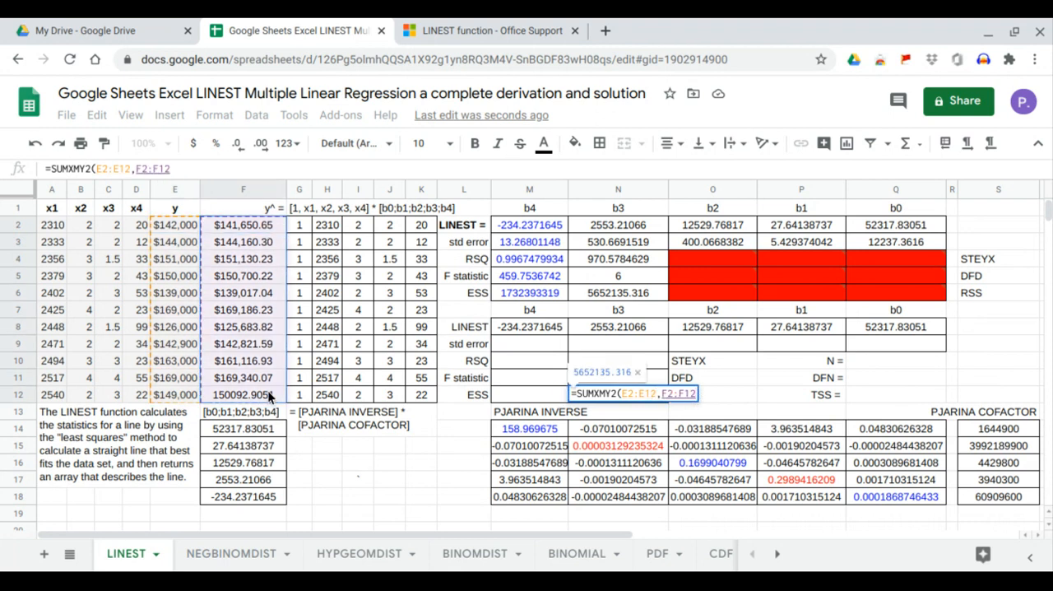
{"action": "key", "text": "Return"}
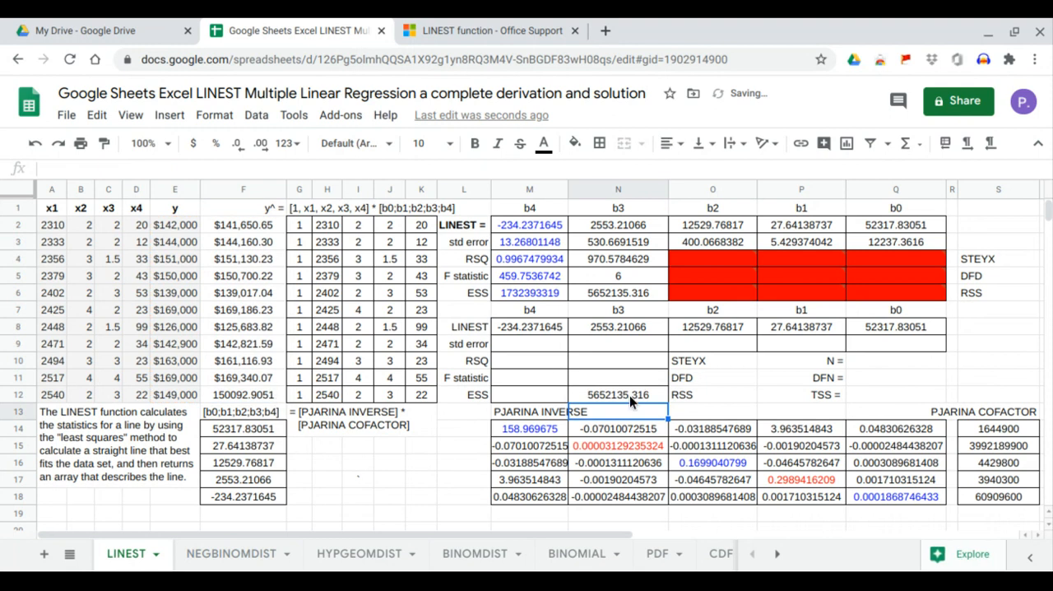
{"action": "left_click", "coordinate": [629, 395]}
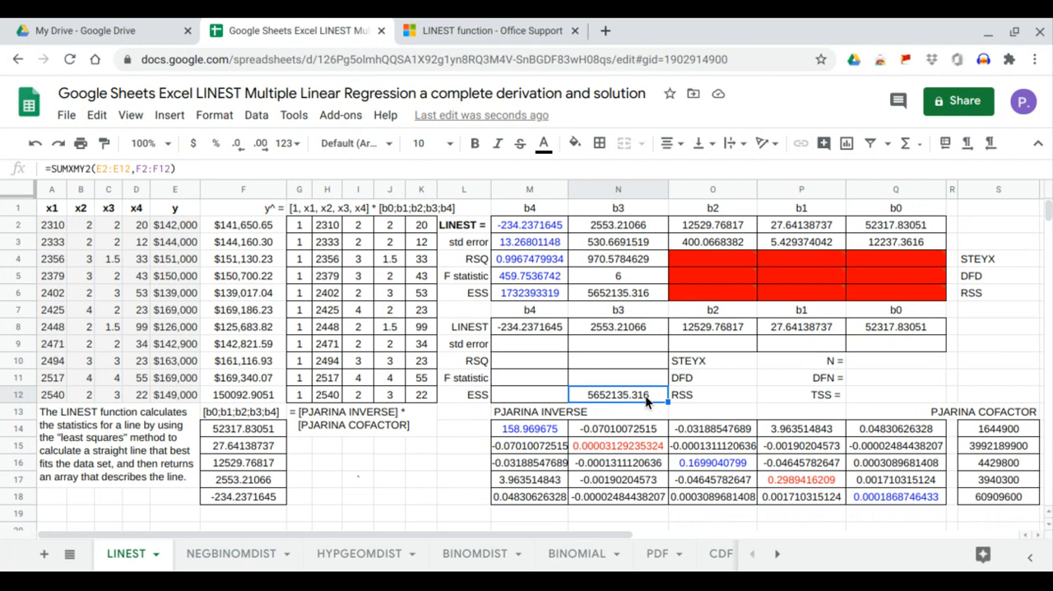
{"action": "left_click", "coordinate": [639, 298]}
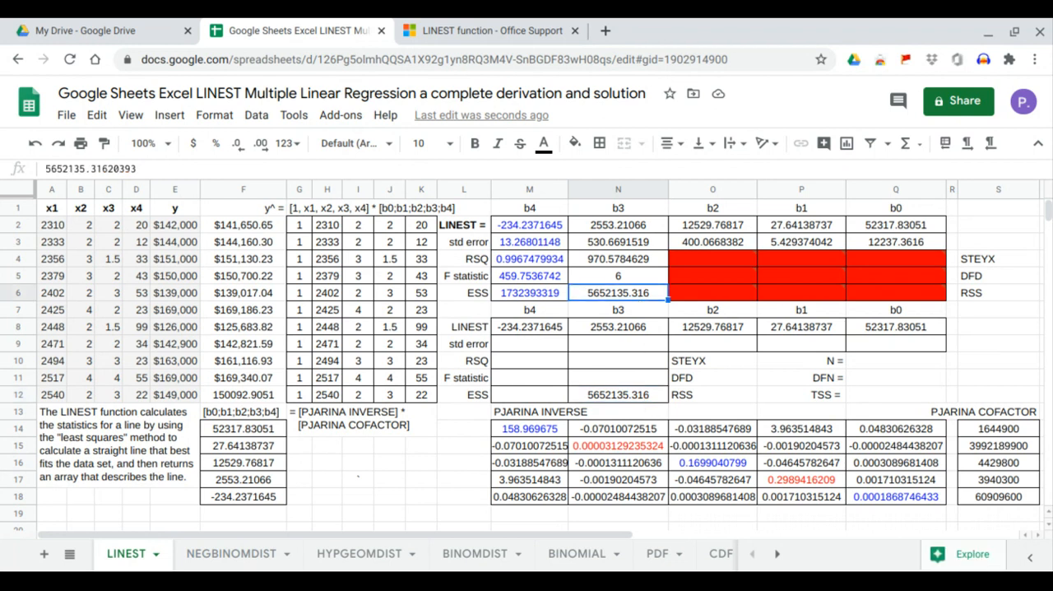
Enter =ROWS(G2:K12) in Q10 to compute N, and left-align the cell.
{"action": "left_click", "coordinate": [626, 376]}
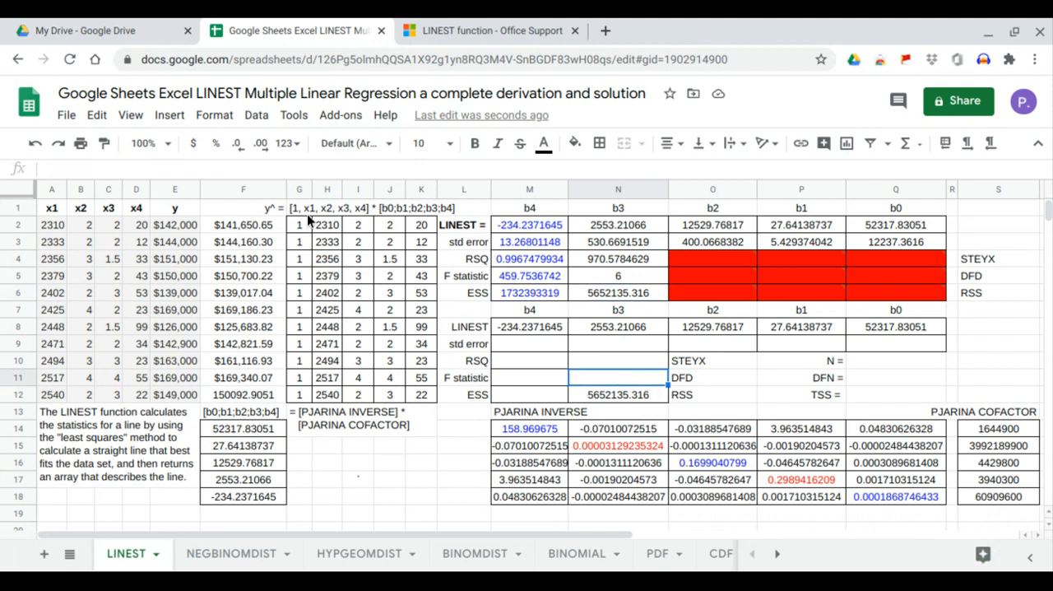
{"action": "left_click", "coordinate": [860, 363]}
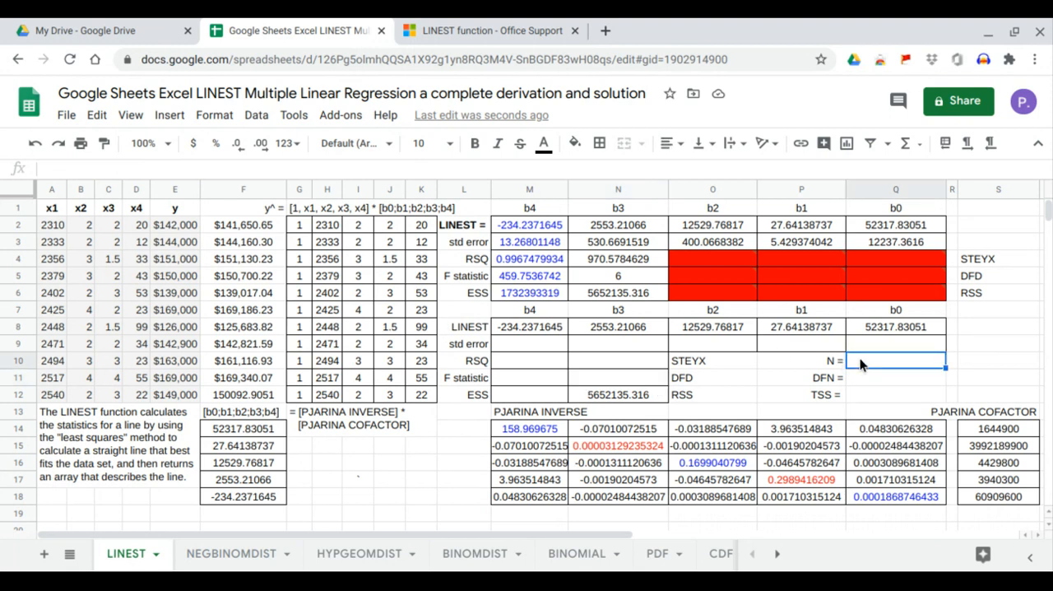
{"action": "type", "text": "="}
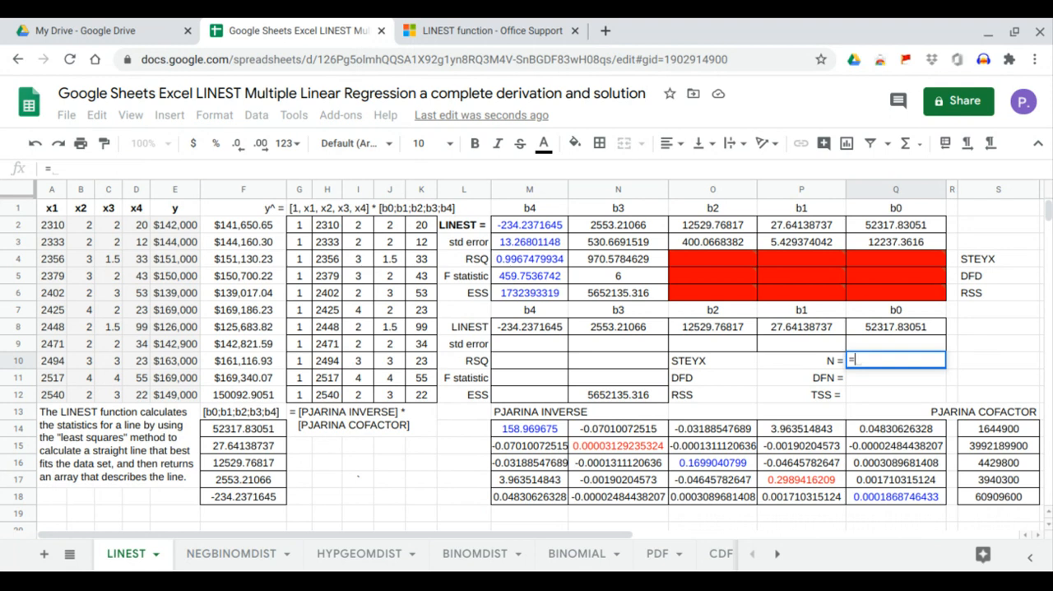
{"action": "type", "text": "ROWS("}
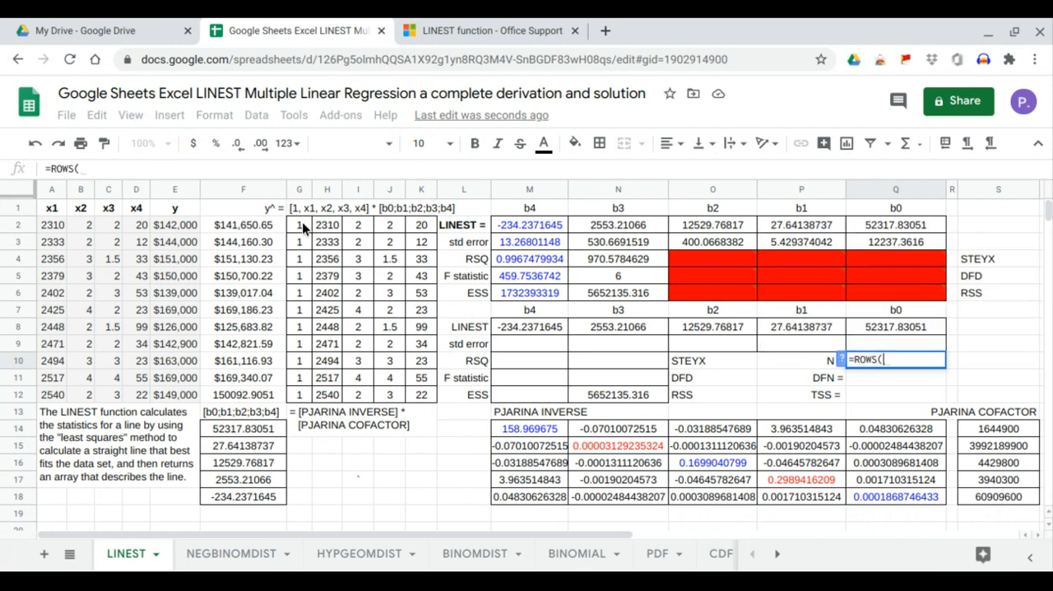
{"action": "left_click_drag", "start_coordinate": [302, 222], "coordinate": [420, 396]}
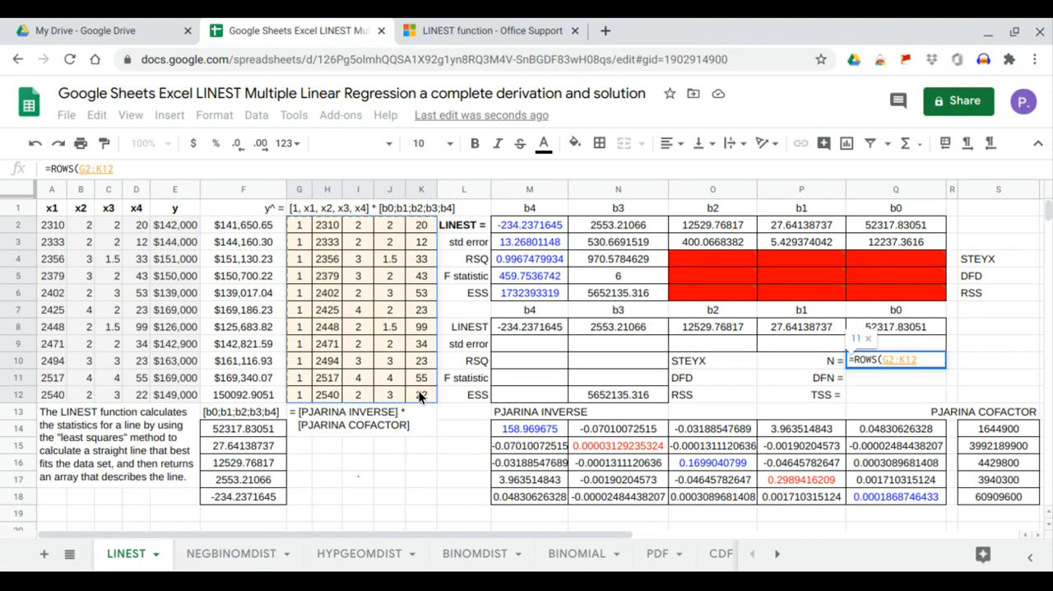
{"action": "key", "text": "Return"}
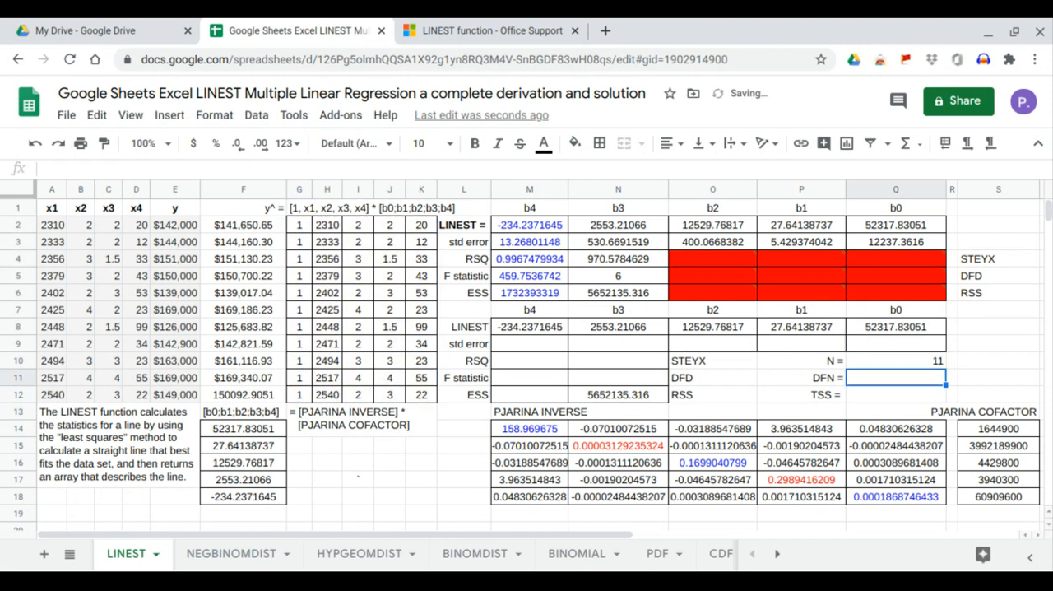
{"action": "left_click", "coordinate": [880, 360]}
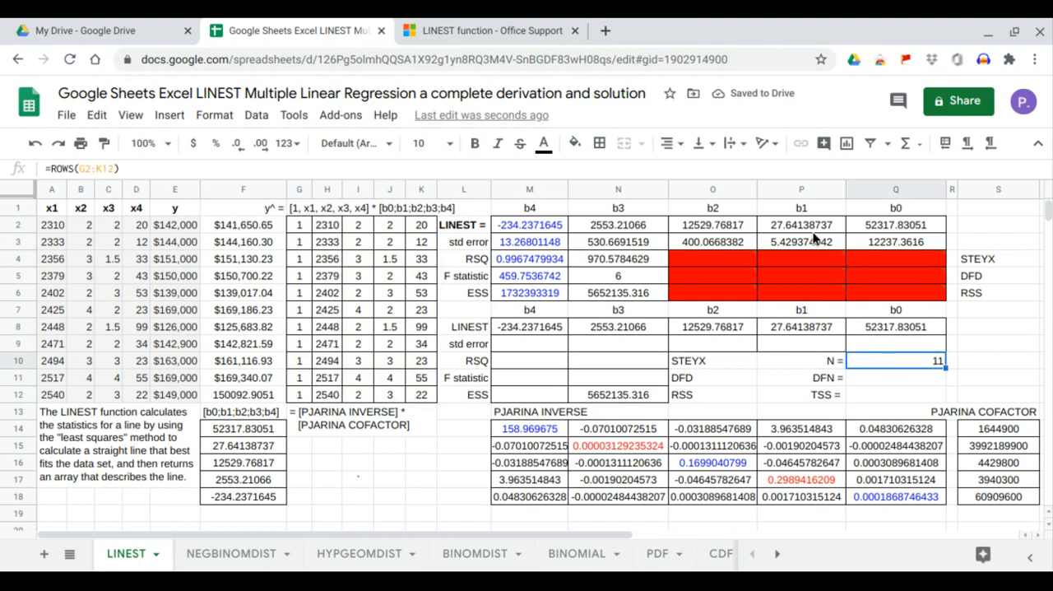
{"action": "left_click", "coordinate": [669, 143]}
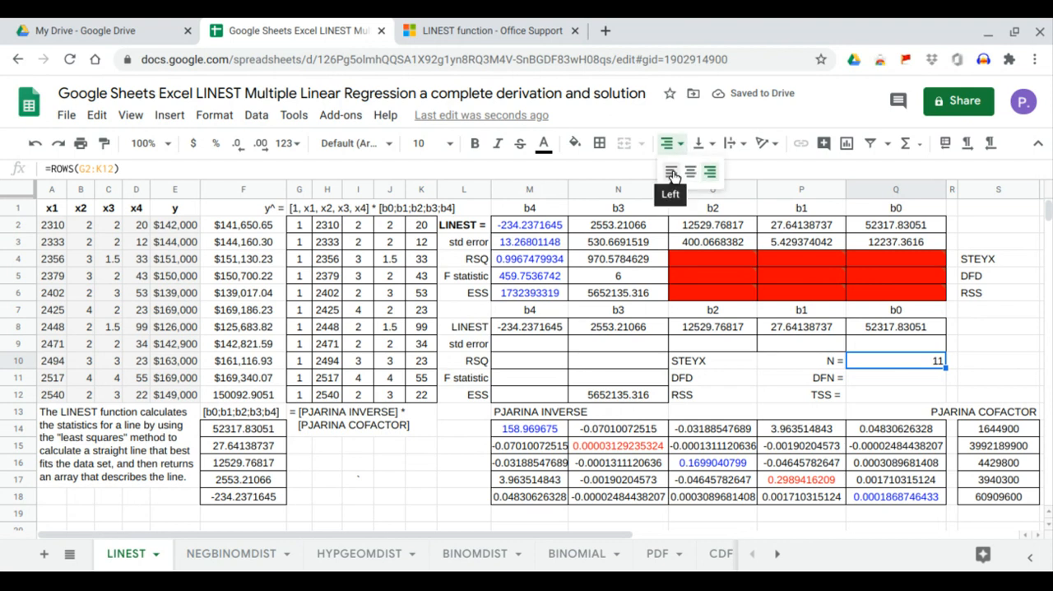
{"action": "left_click", "coordinate": [672, 173]}
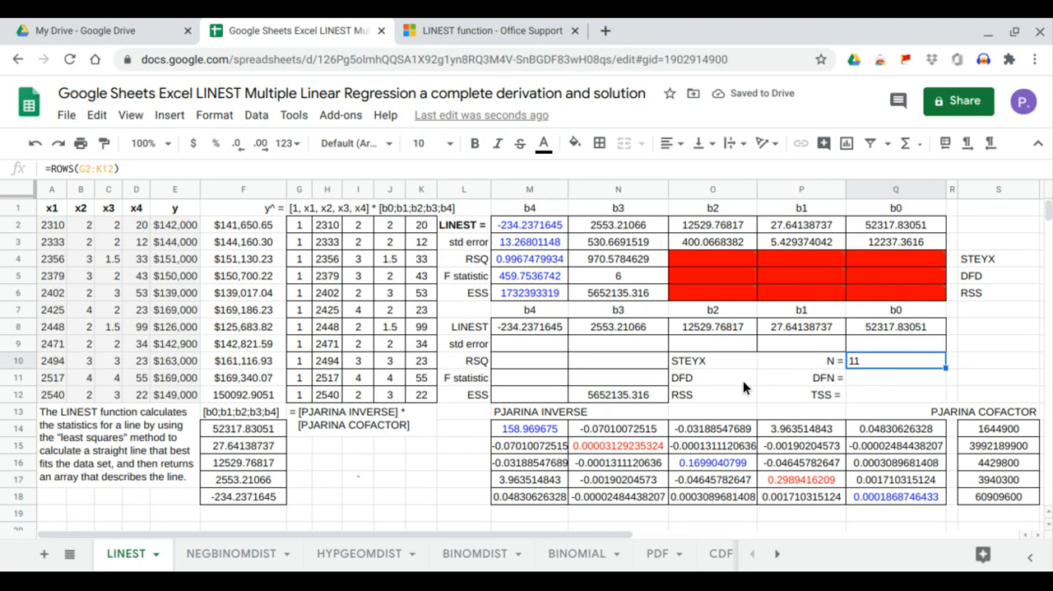
Enter =Q10-COLUMNS(G2:K12) in N11 to compute DFD, and compare it with the LINEST value in N5.
{"action": "left_click", "coordinate": [650, 377]}
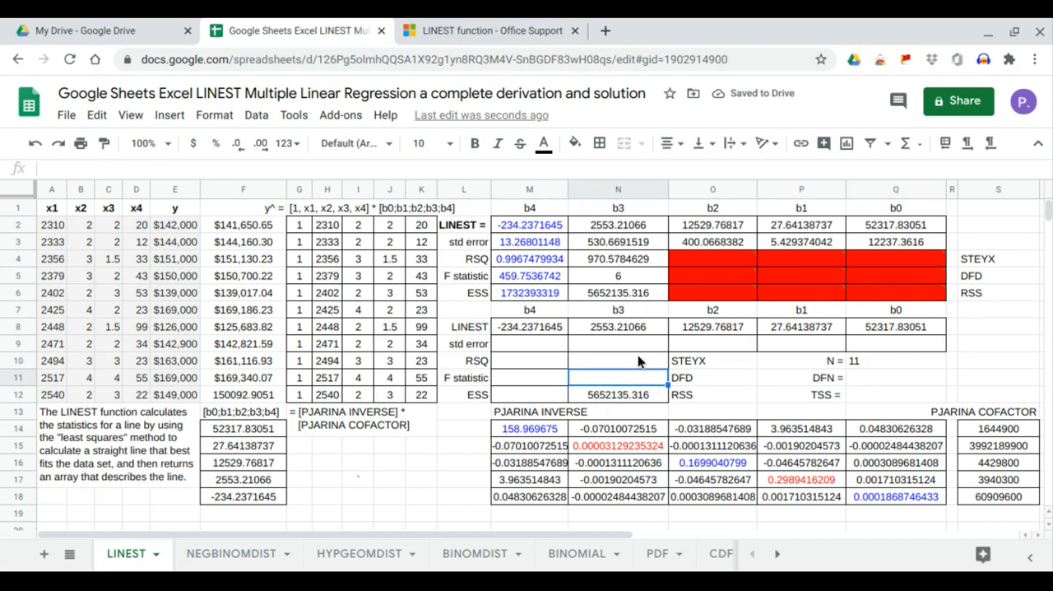
{"action": "type", "text": "="}
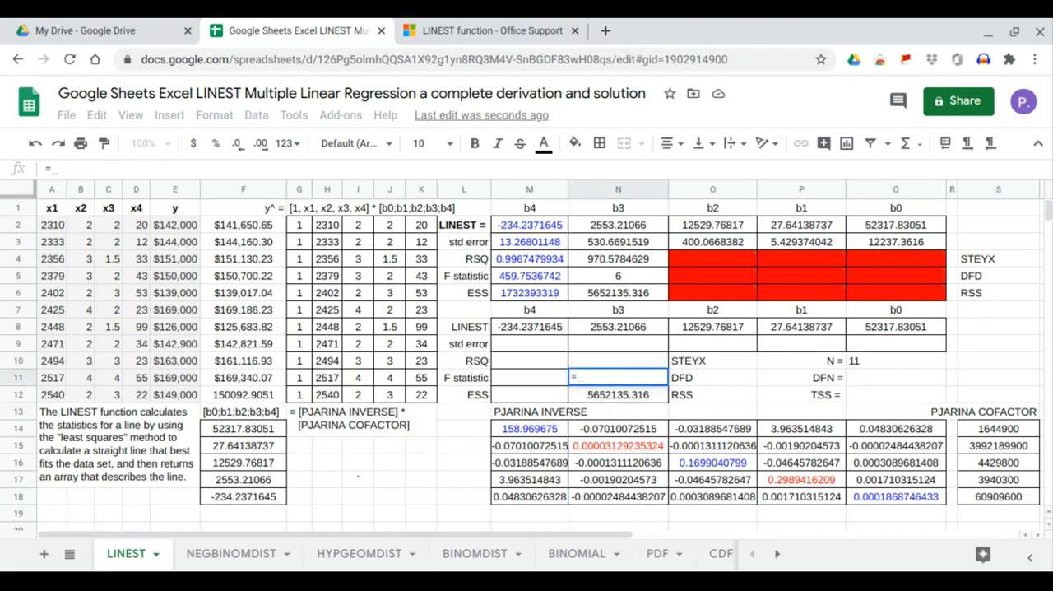
{"action": "left_click", "coordinate": [871, 361]}
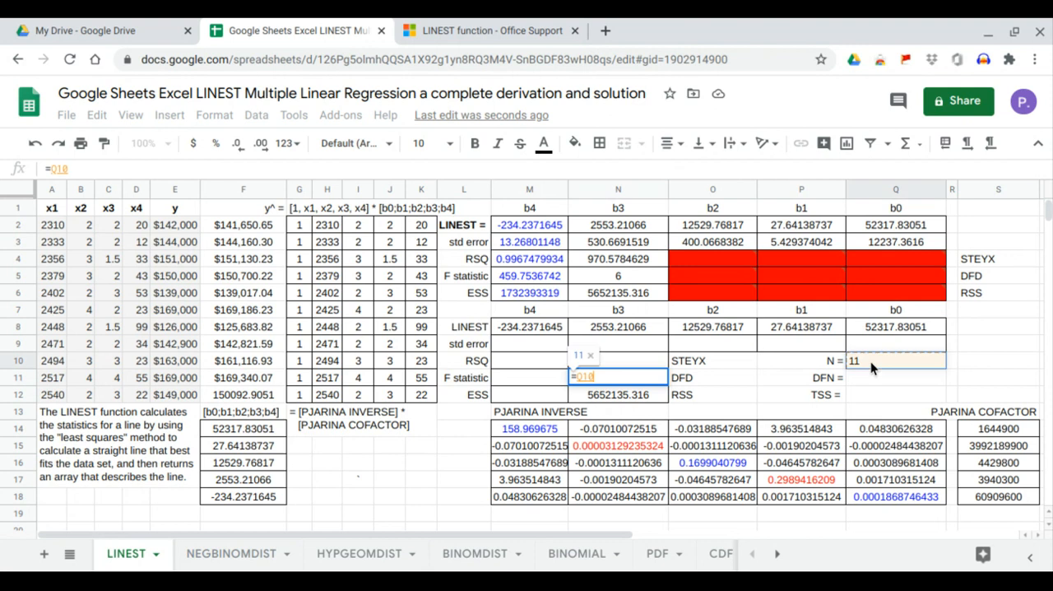
{"action": "type", "text": "-"}
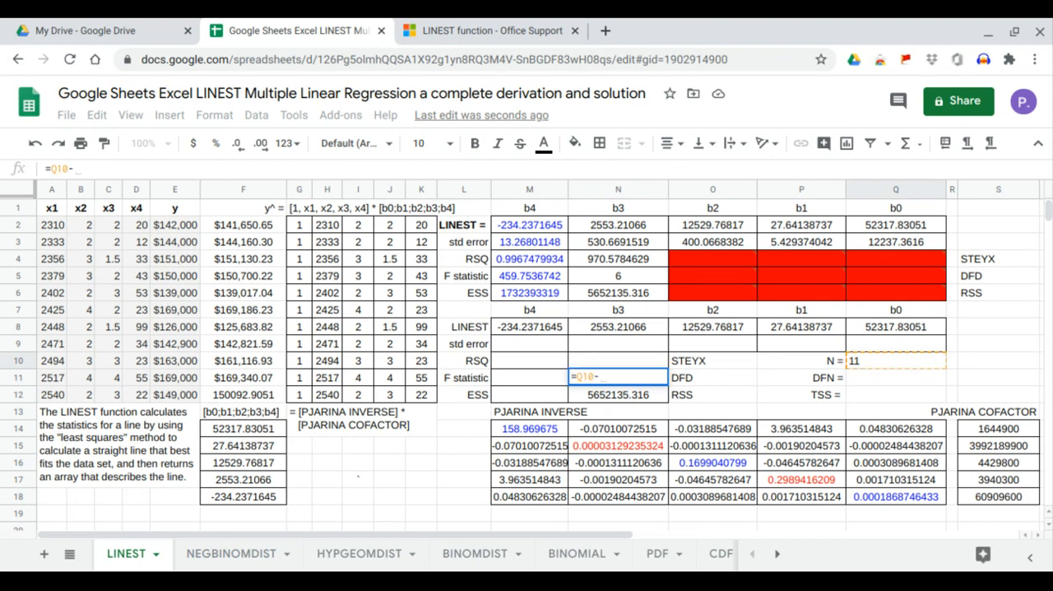
{"action": "type", "text": "coml"}
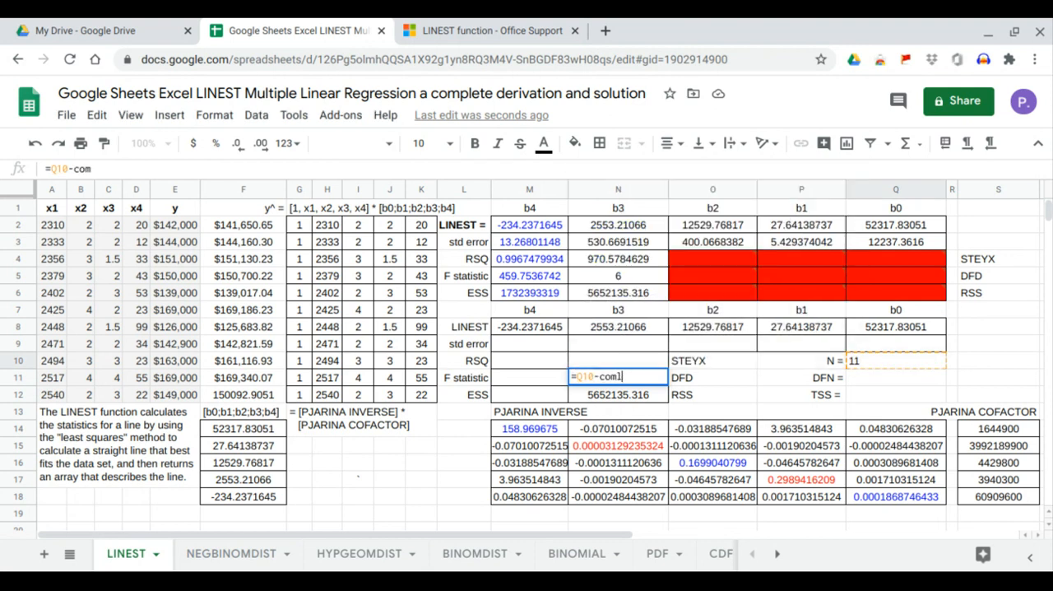
{"action": "type", "text": "um"}
{"action": "key", "text": "BackSpace"}
{"action": "key", "text": "BackSpace"}
{"action": "key", "text": "BackSpace"}
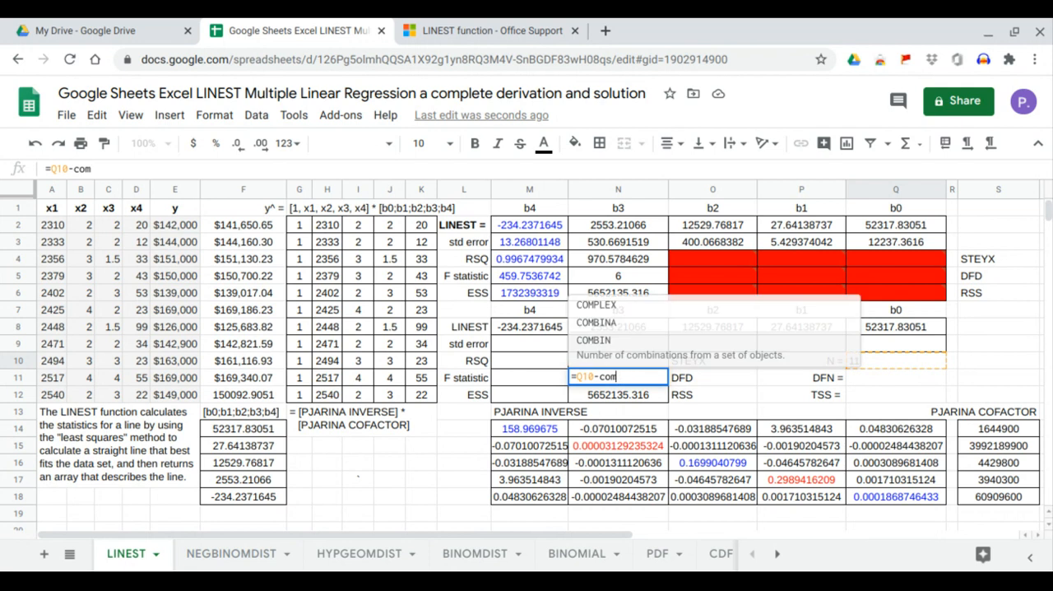
{"action": "key", "text": "BackSpace"}
{"action": "type", "text": "l"}
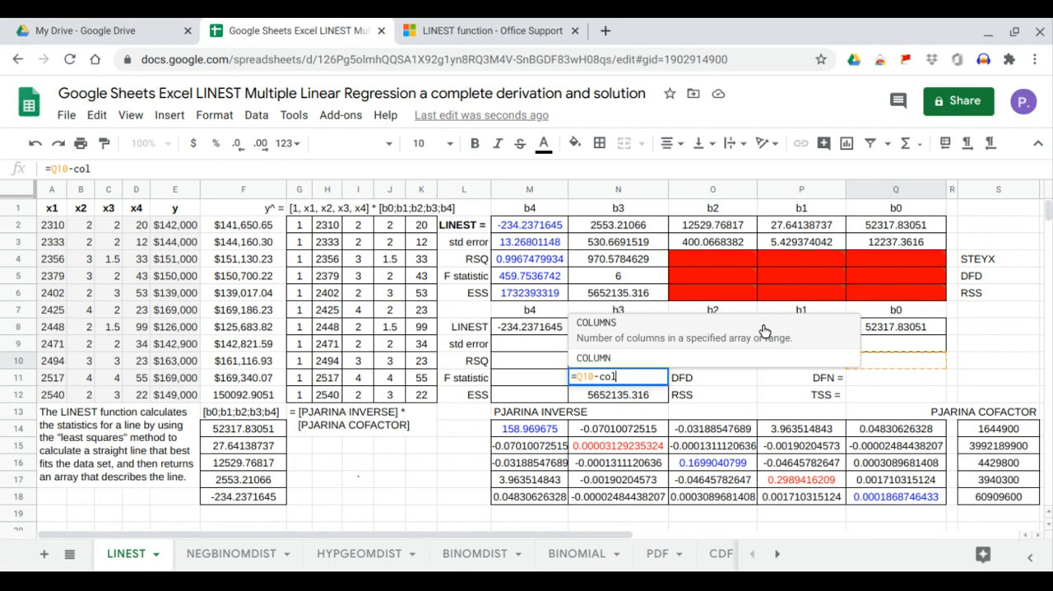
{"action": "left_click", "coordinate": [764, 326]}
{"action": "left_click_drag", "start_coordinate": [296, 225], "coordinate": [418, 395]}
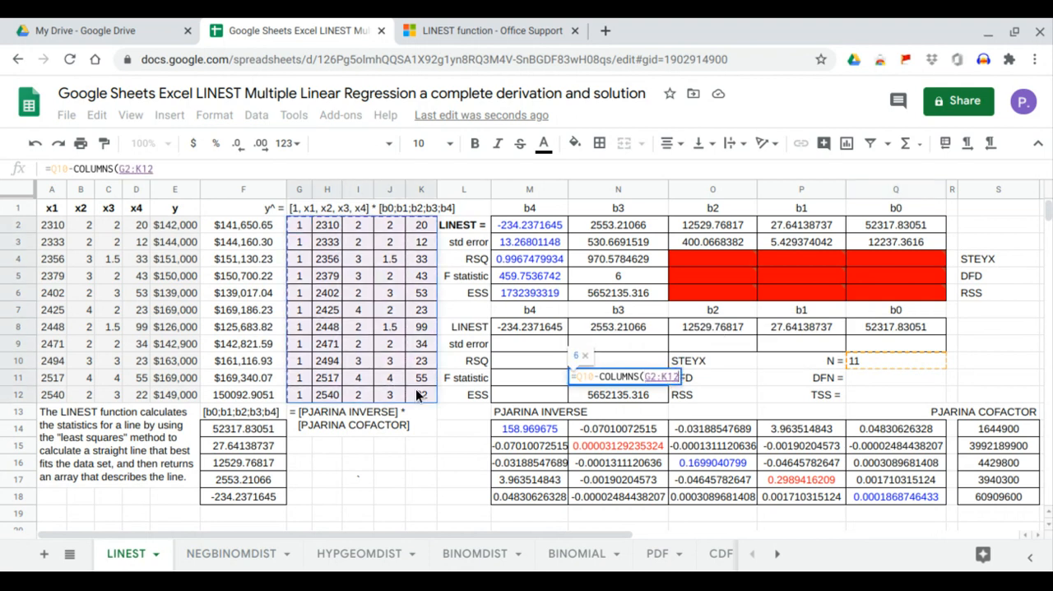
{"action": "key", "text": "Return"}
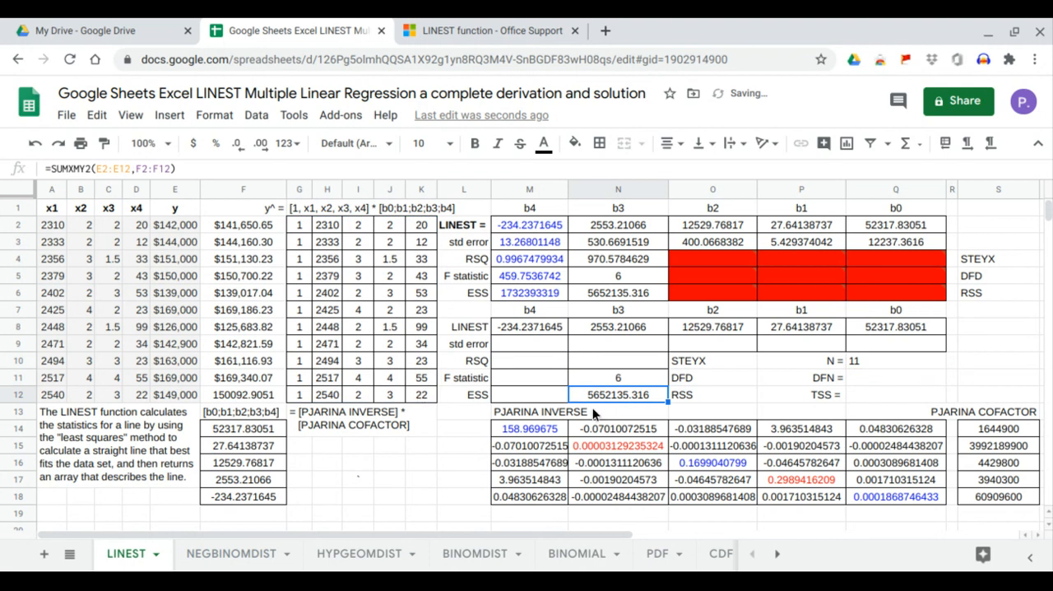
{"action": "left_click", "coordinate": [617, 378]}
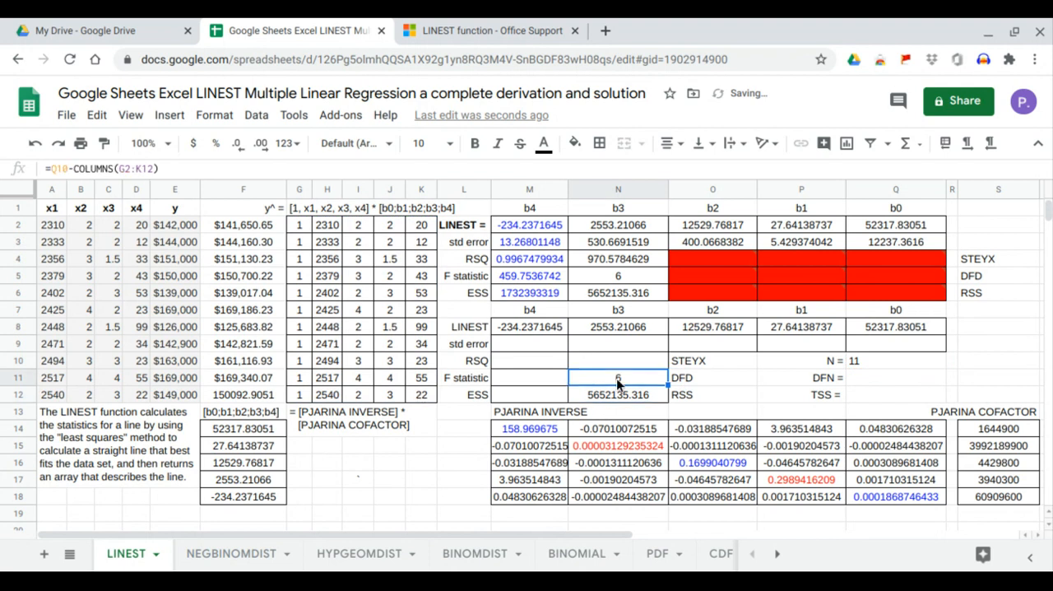
{"action": "left_click", "coordinate": [624, 272]}
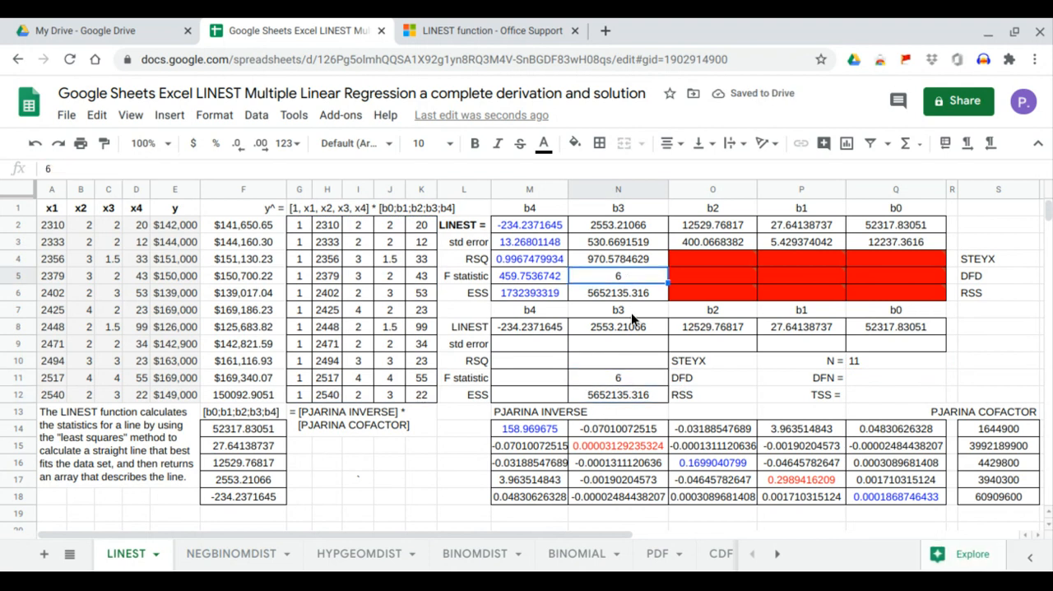
Enter =SQRT(N12/N11) in N10 to compute STEYX, and compare it with the LINEST value in N4.
{"action": "left_click", "coordinate": [640, 362]}
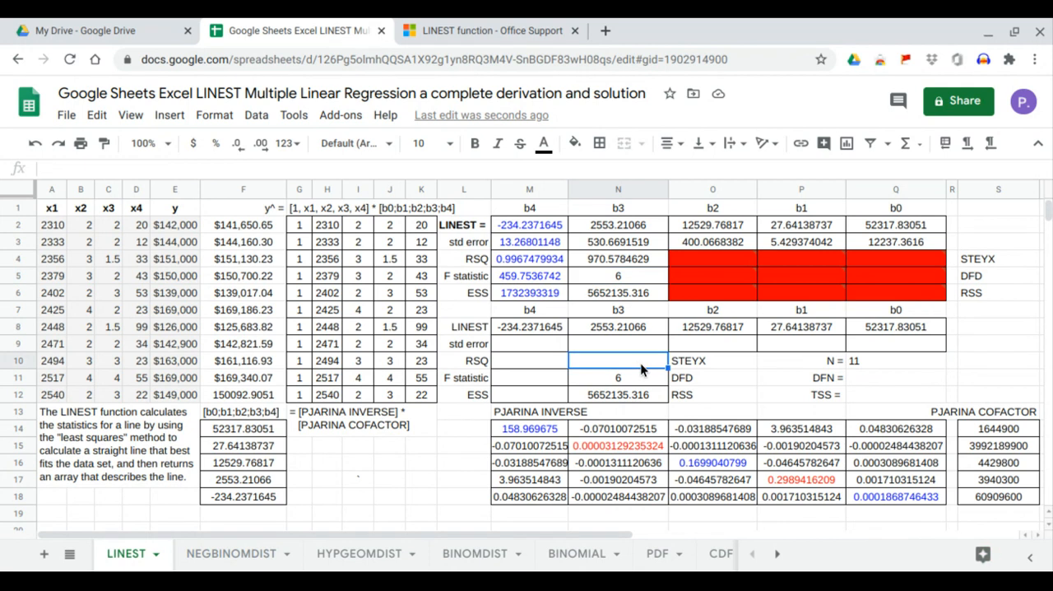
{"action": "type", "text": "="}
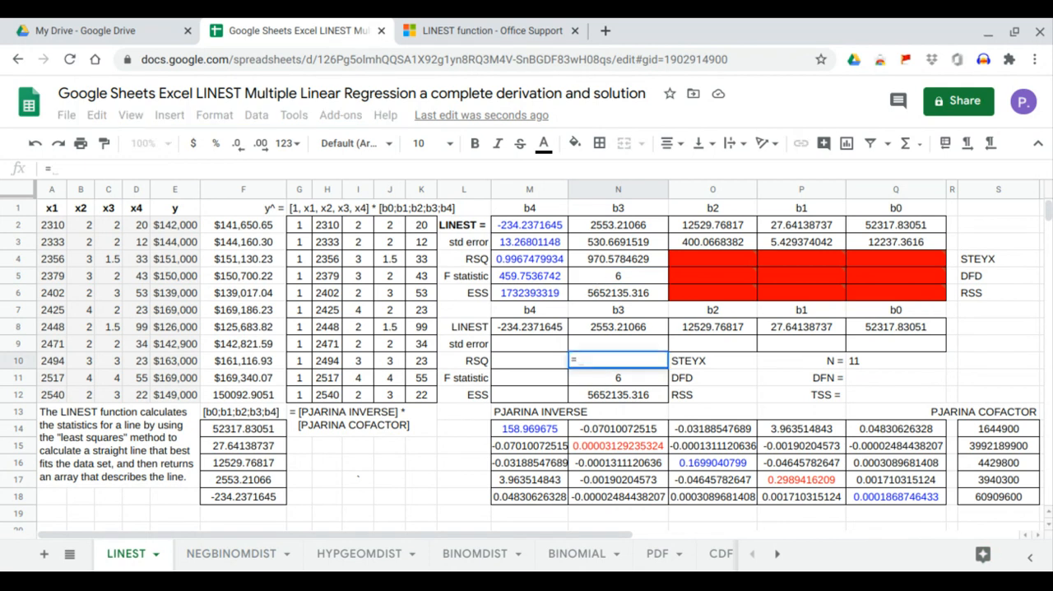
{"action": "type", "text": "sqrt("}
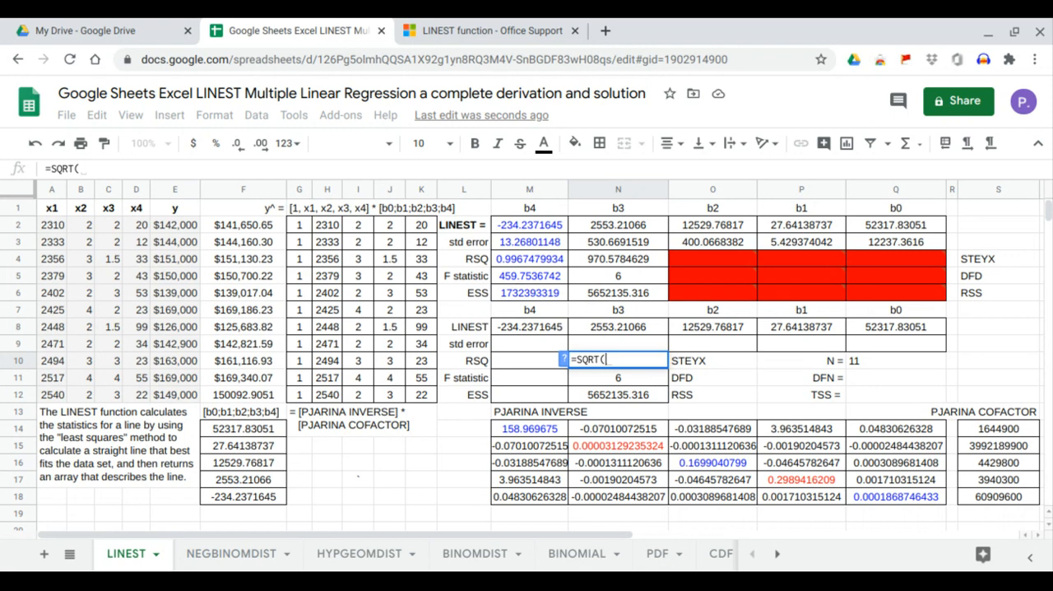
{"action": "left_click", "coordinate": [624, 397]}
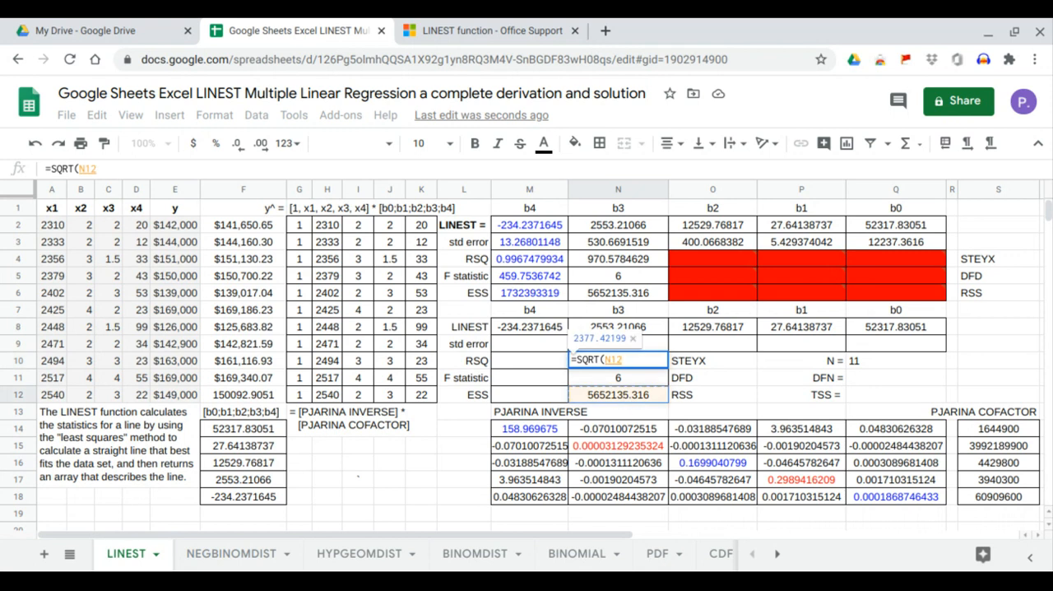
{"action": "type", "text": "/"}
{"action": "left_click", "coordinate": [656, 378]}
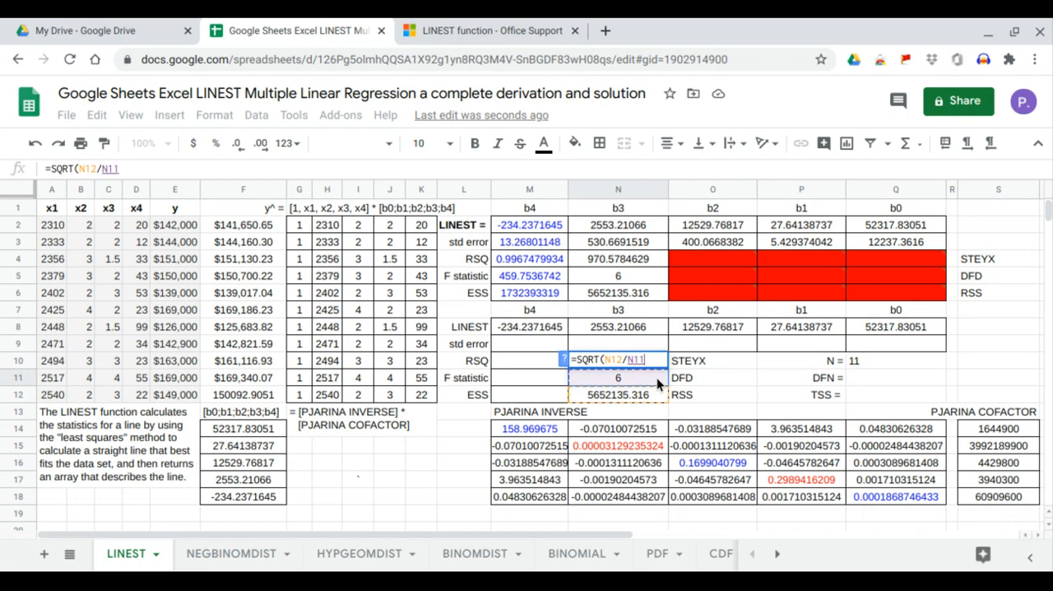
{"action": "key", "text": "Return"}
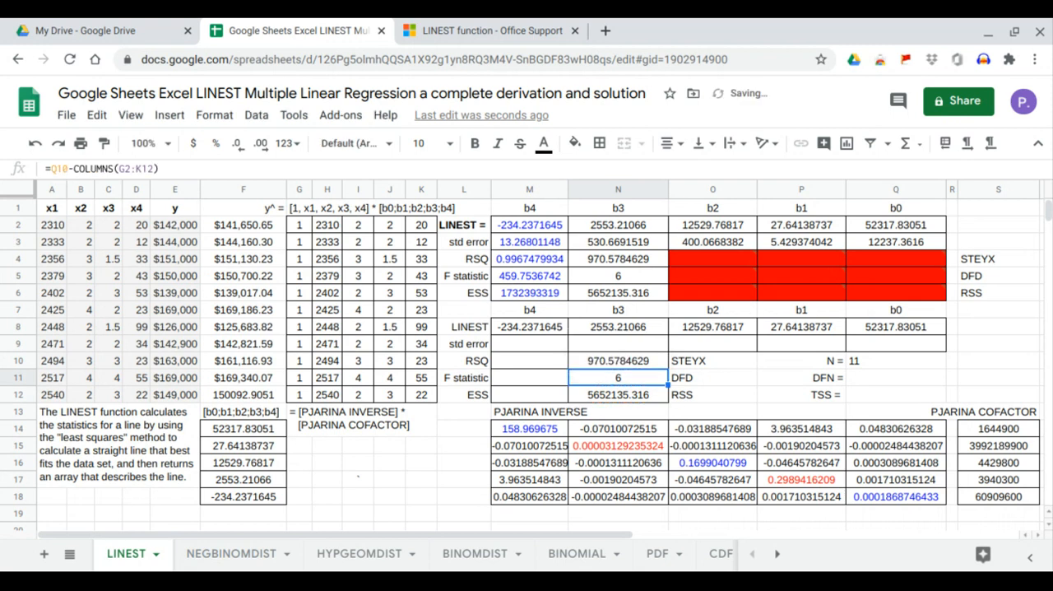
{"action": "left_click", "coordinate": [641, 363]}
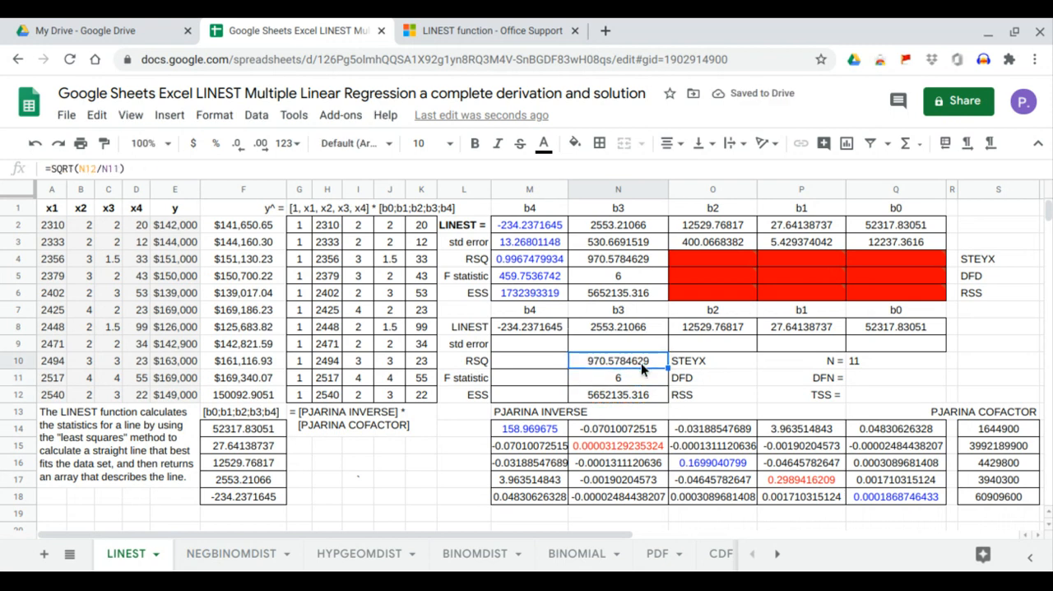
{"action": "left_click", "coordinate": [635, 264]}
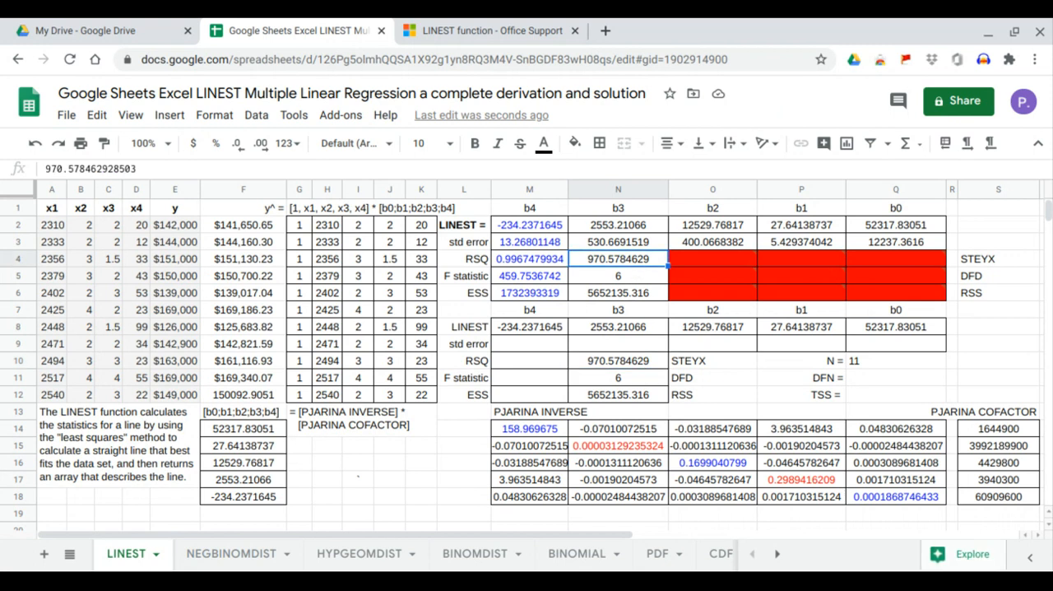
{"action": "mouse_move", "coordinate": [672, 291]}
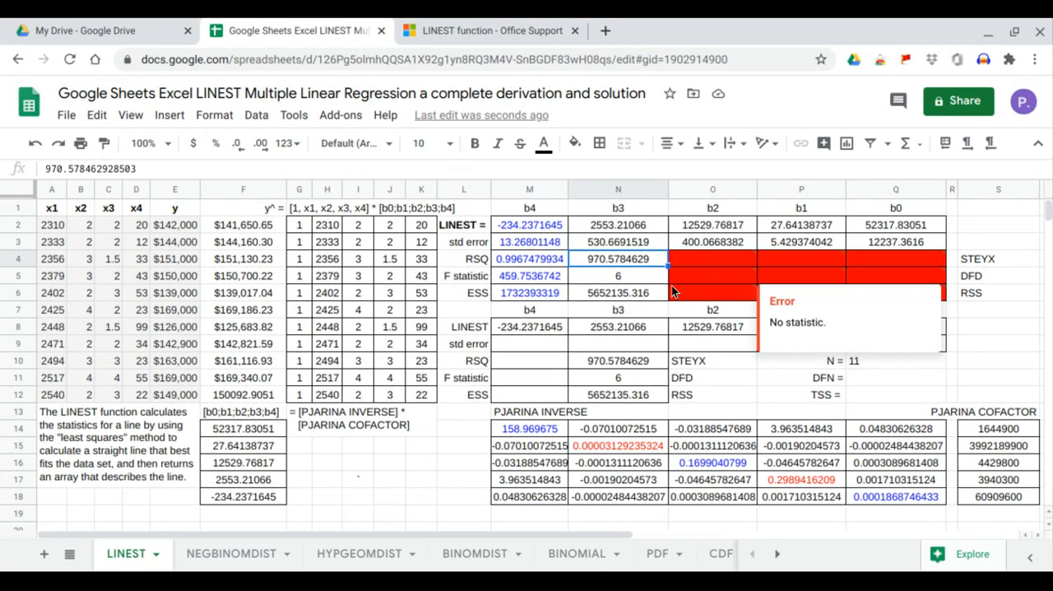
Review the LINEST standard errors in M3:Q3, and enter =N10*SQRT(M14) in Q9 for b0's standard error, checking it against Q3.
{"action": "left_click", "coordinate": [901, 396]}
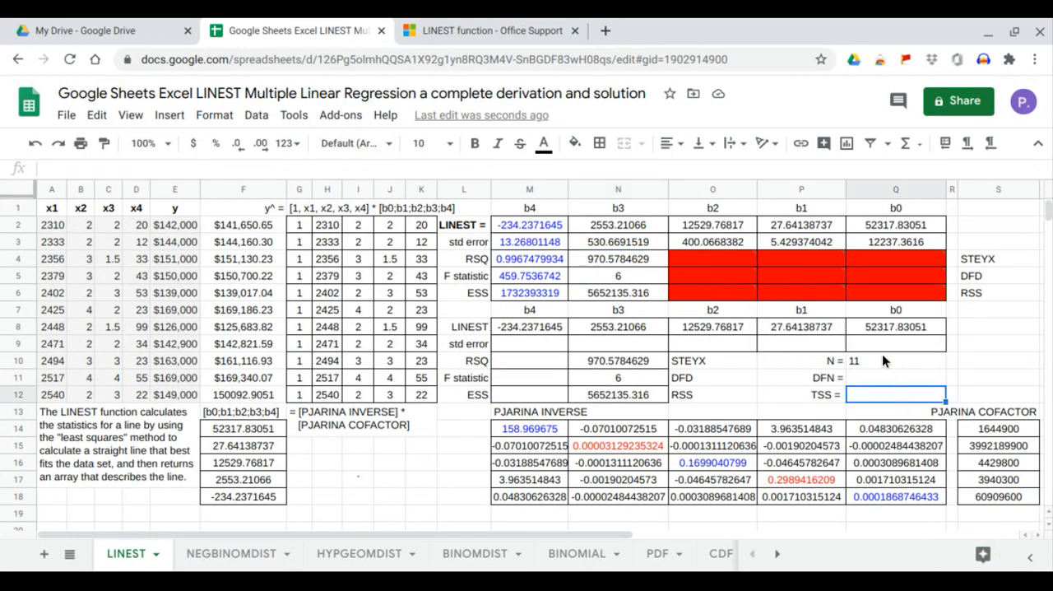
{"action": "mouse_move", "coordinate": [898, 268]}
{"action": "left_click", "coordinate": [936, 245]}
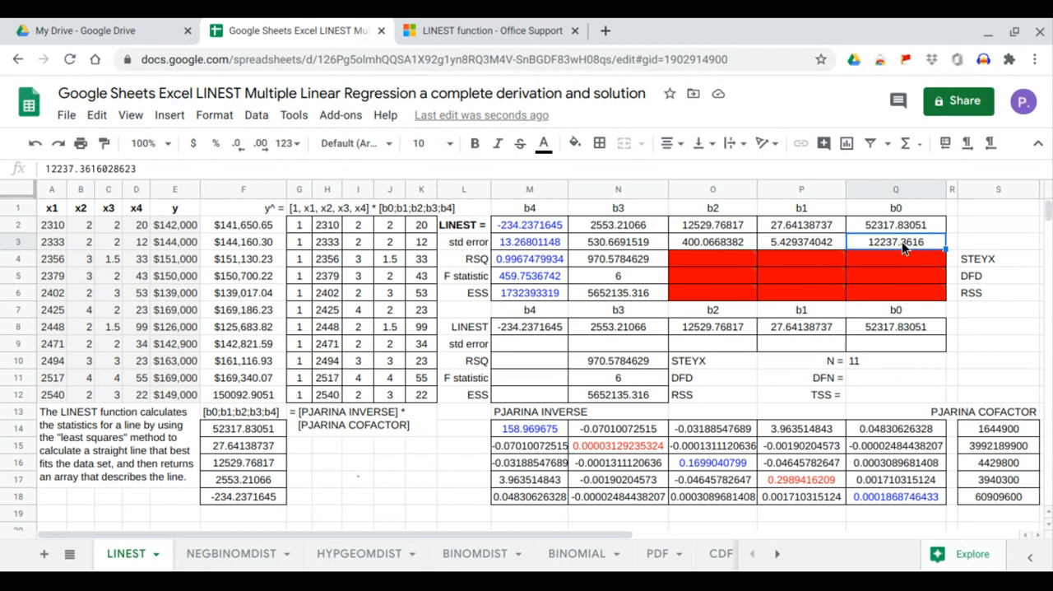
{"action": "left_click_drag", "start_coordinate": [902, 241], "coordinate": [535, 239]}
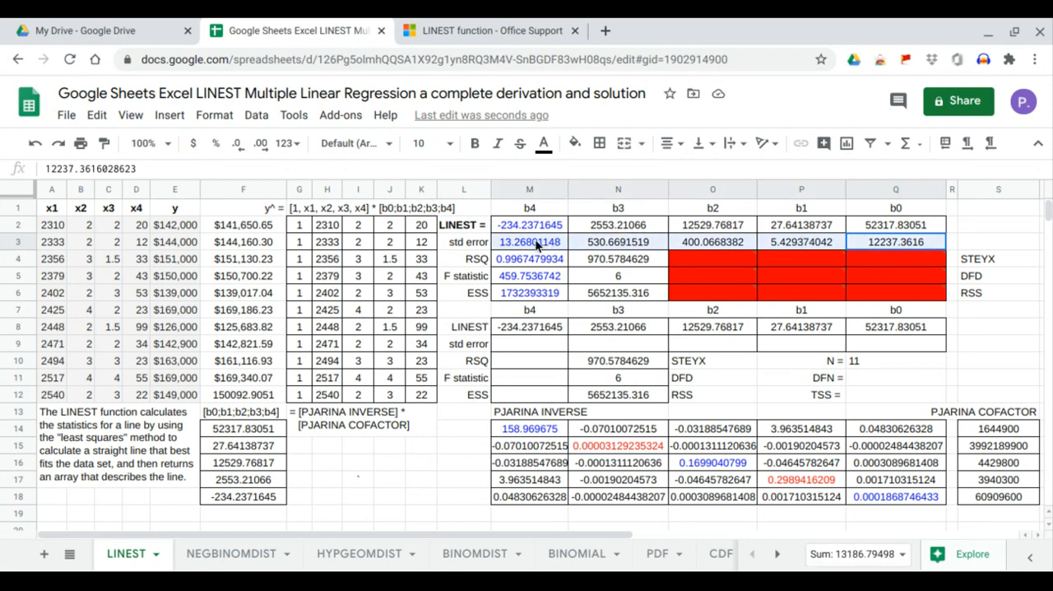
{"action": "left_click", "coordinate": [902, 342]}
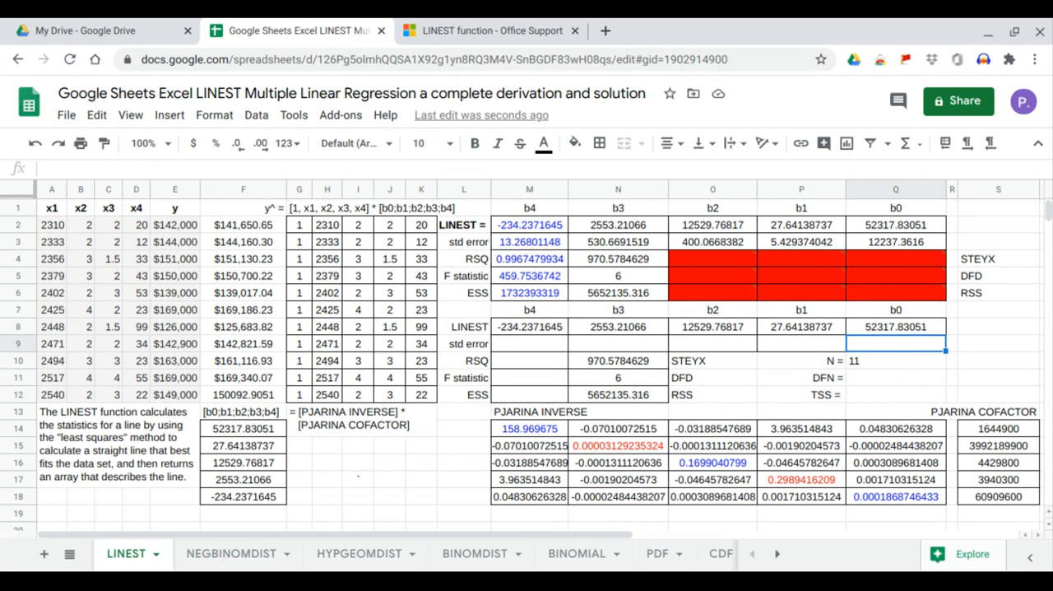
{"action": "type", "text": "="}
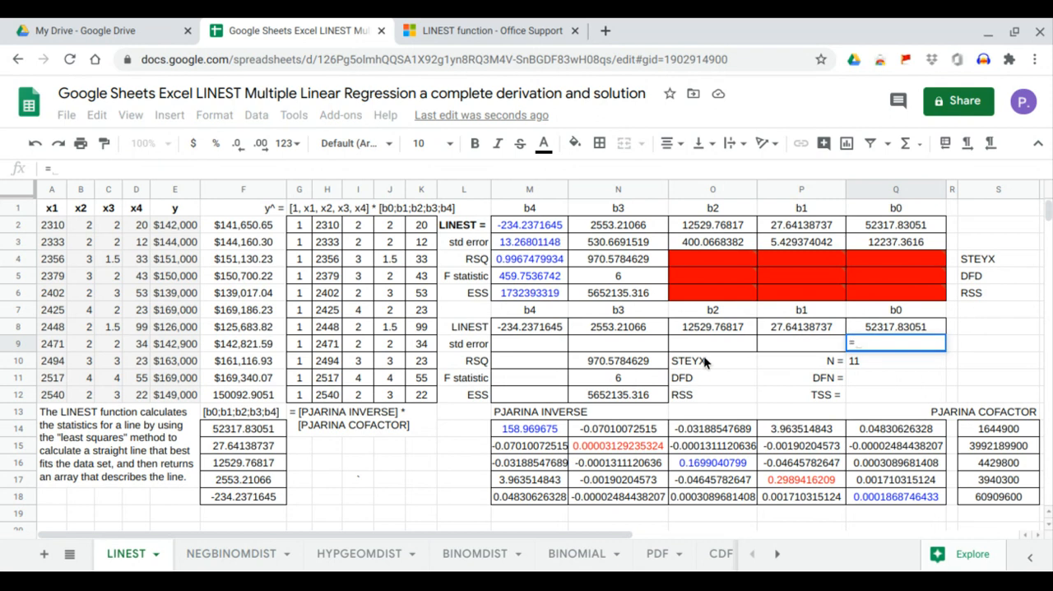
{"action": "left_click", "coordinate": [635, 360]}
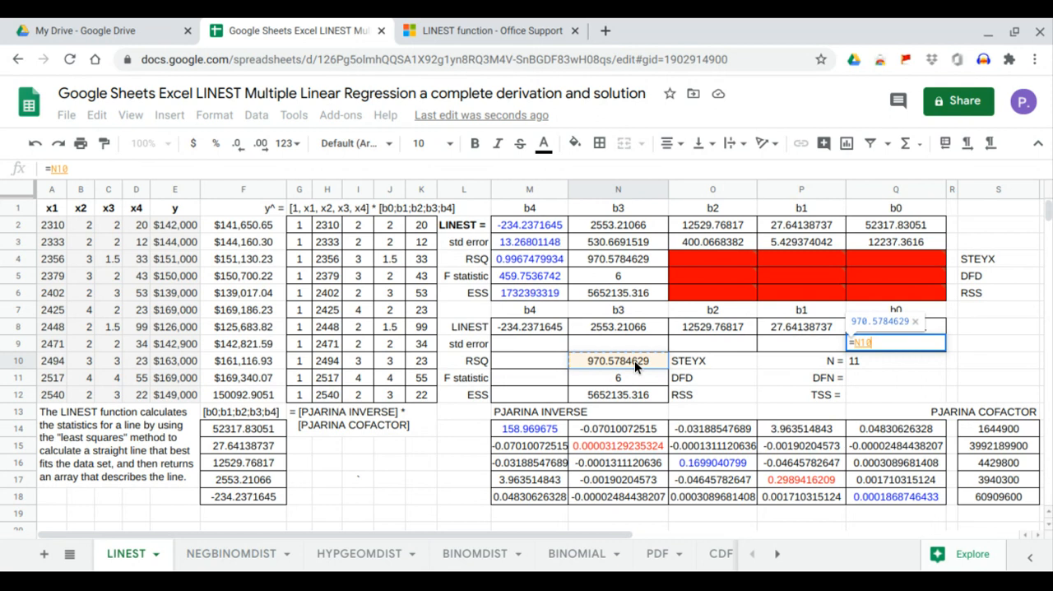
{"action": "type", "text": "*sqr"}
{"action": "key", "text": "Tab"}
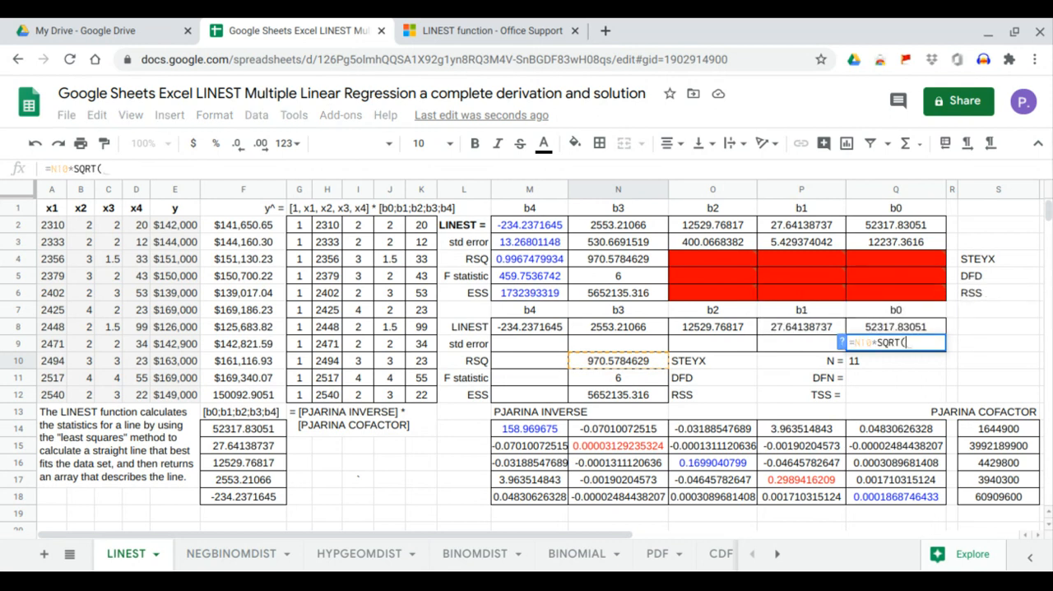
{"action": "left_click", "coordinate": [514, 426]}
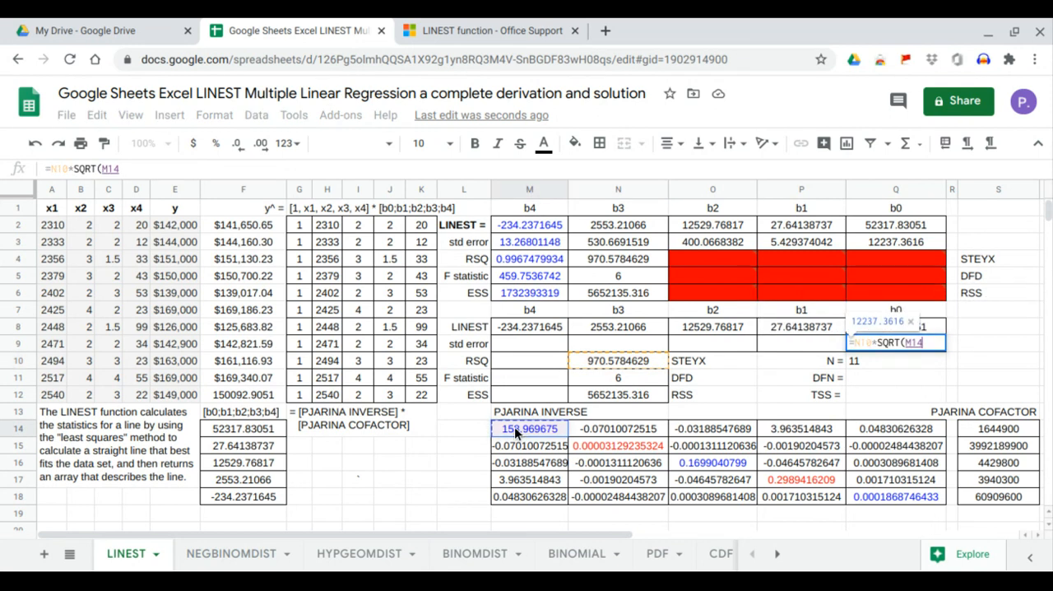
{"action": "key", "text": "Return"}
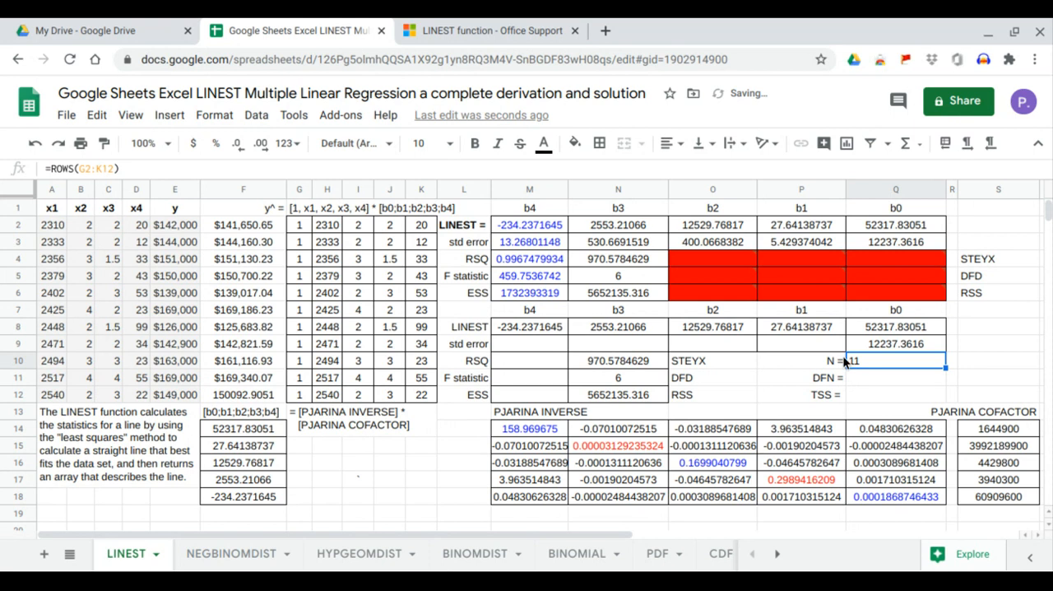
{"action": "left_click", "coordinate": [876, 346]}
{"action": "key", "text": "ctrl+c"}
{"action": "key", "text": "ctrl+shift+v"}
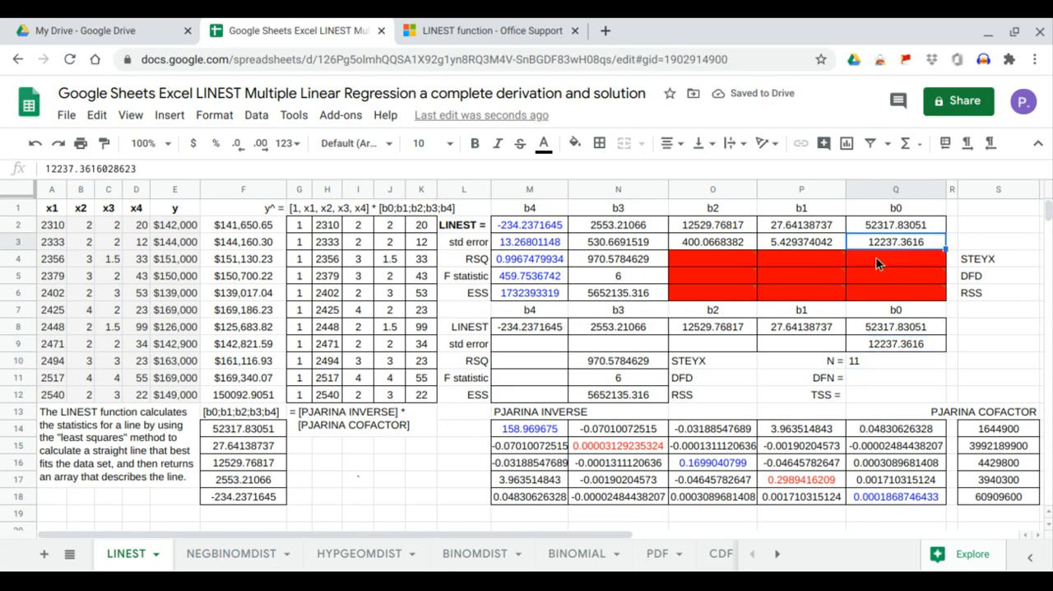
Enter =N10*SQRT(N15) in P9 to compute b1's standard error, and compare it with the LINEST value in P3.
{"action": "left_click", "coordinate": [823, 349]}
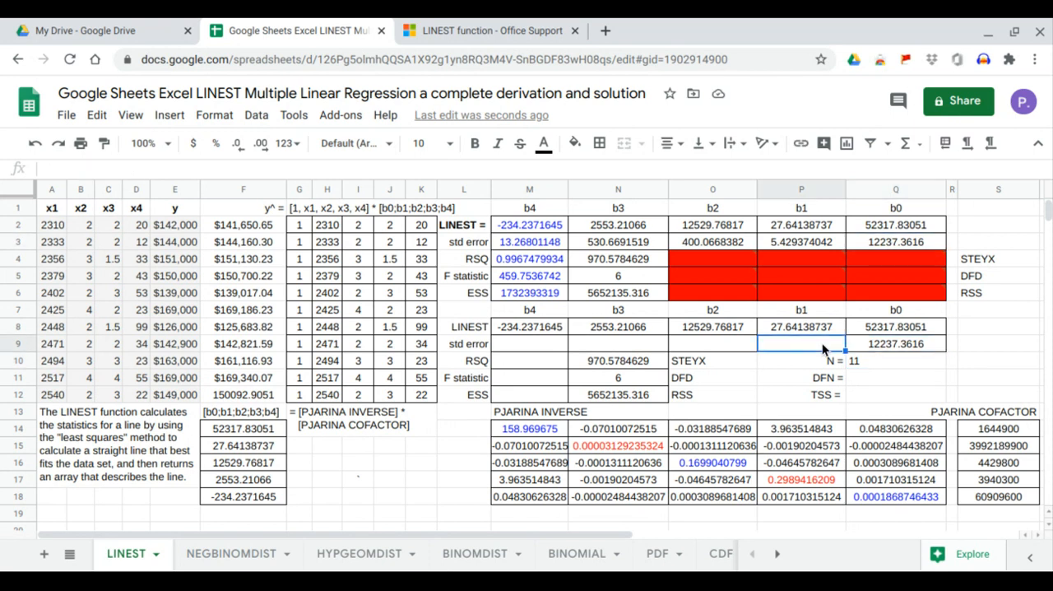
{"action": "type", "text": "="}
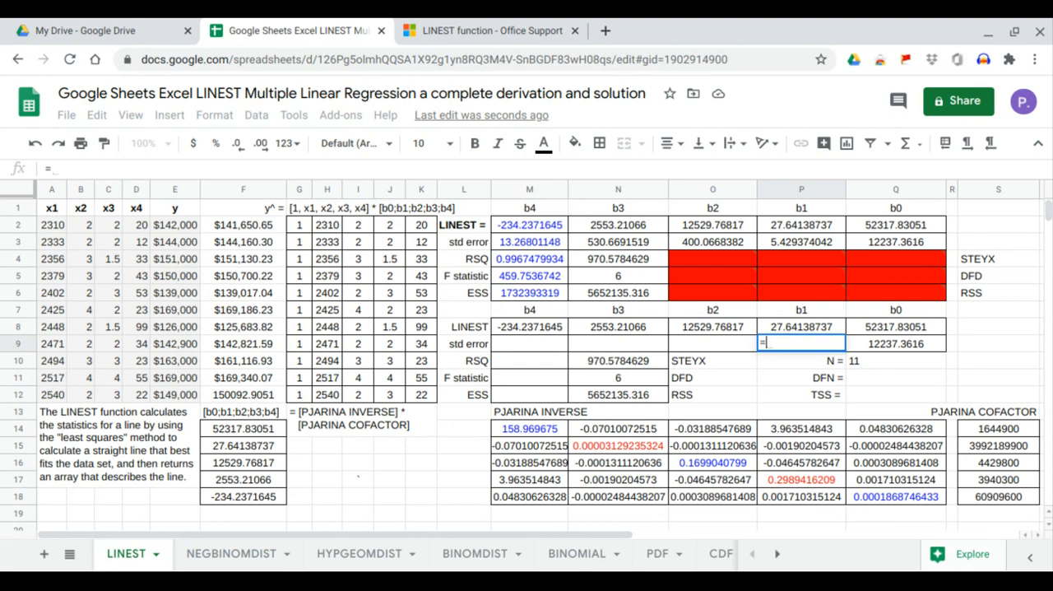
{"action": "left_click", "coordinate": [657, 360]}
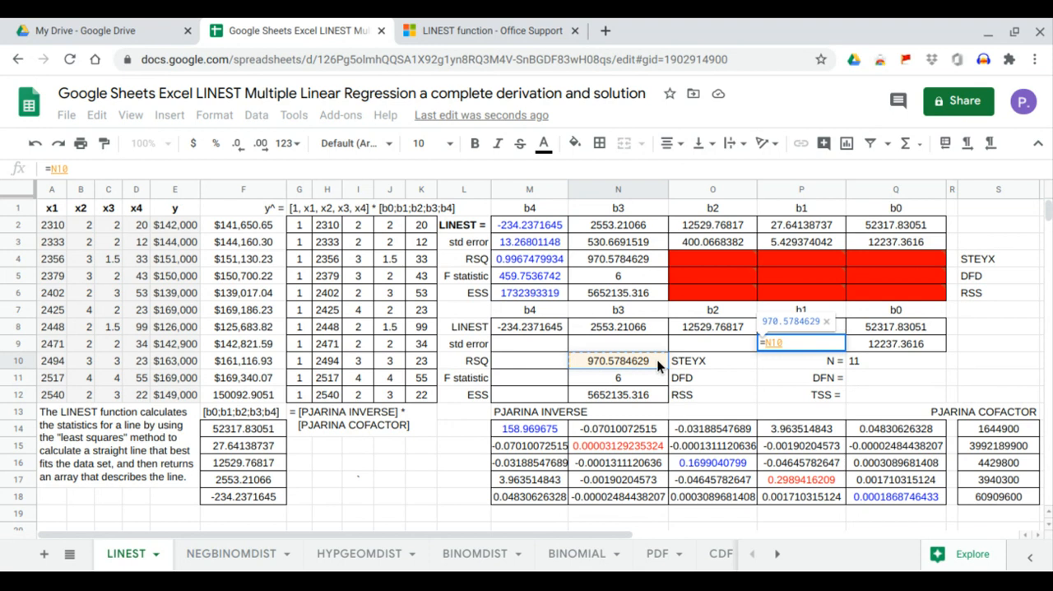
{"action": "type", "text": "*sqr"}
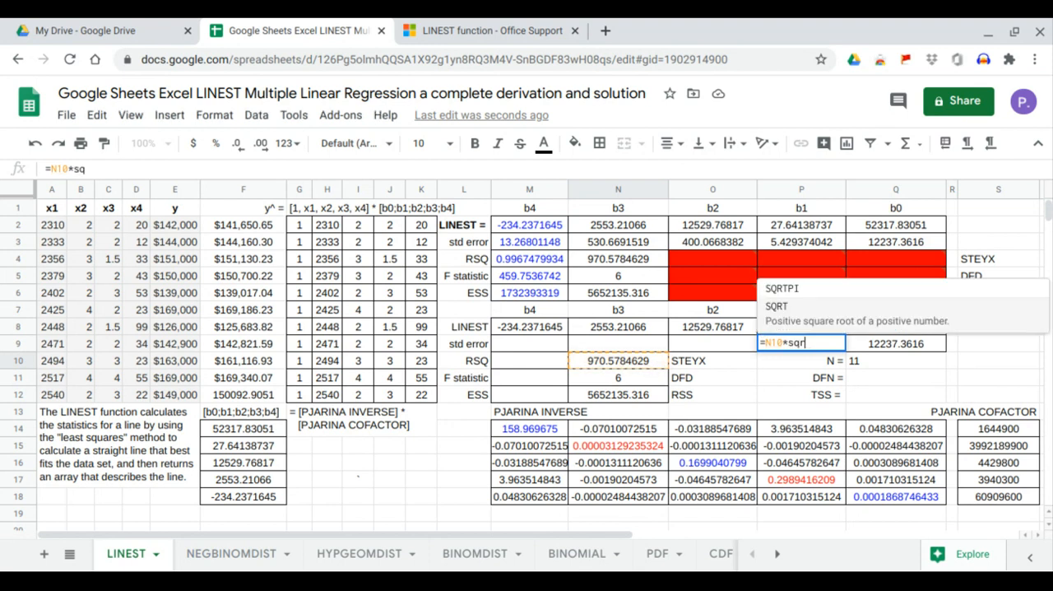
{"action": "key", "text": "Tab"}
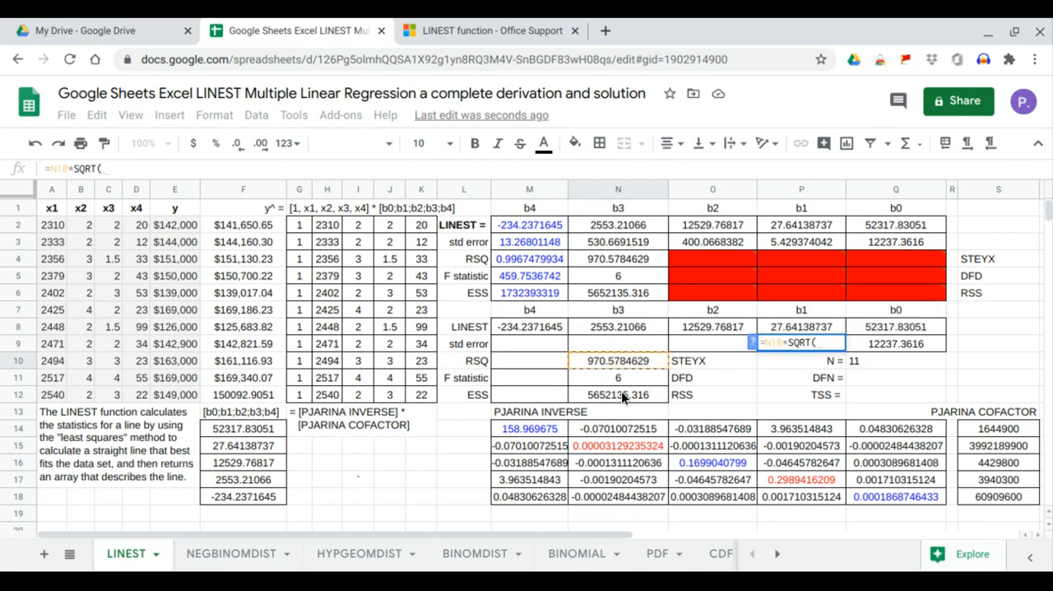
{"action": "left_click", "coordinate": [604, 444]}
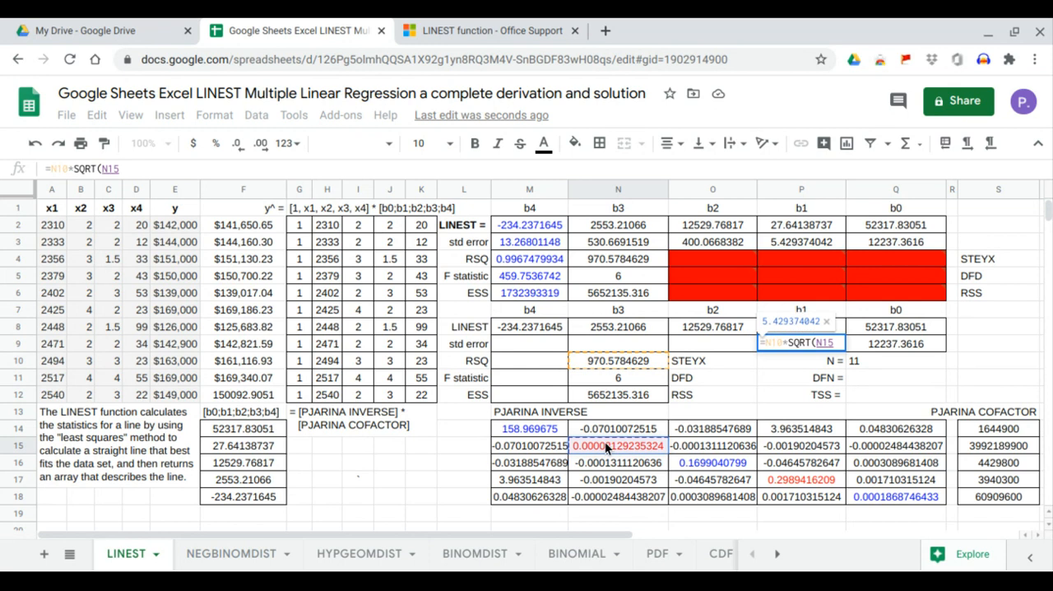
{"action": "key", "text": "Return"}
{"action": "left_click", "coordinate": [821, 345]}
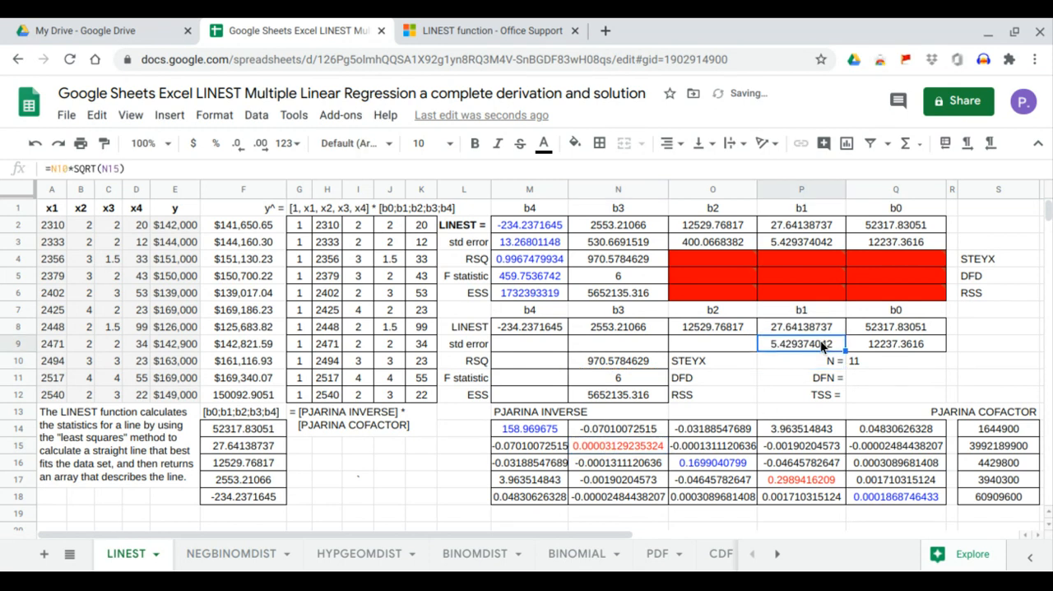
{"action": "left_click", "coordinate": [810, 244]}
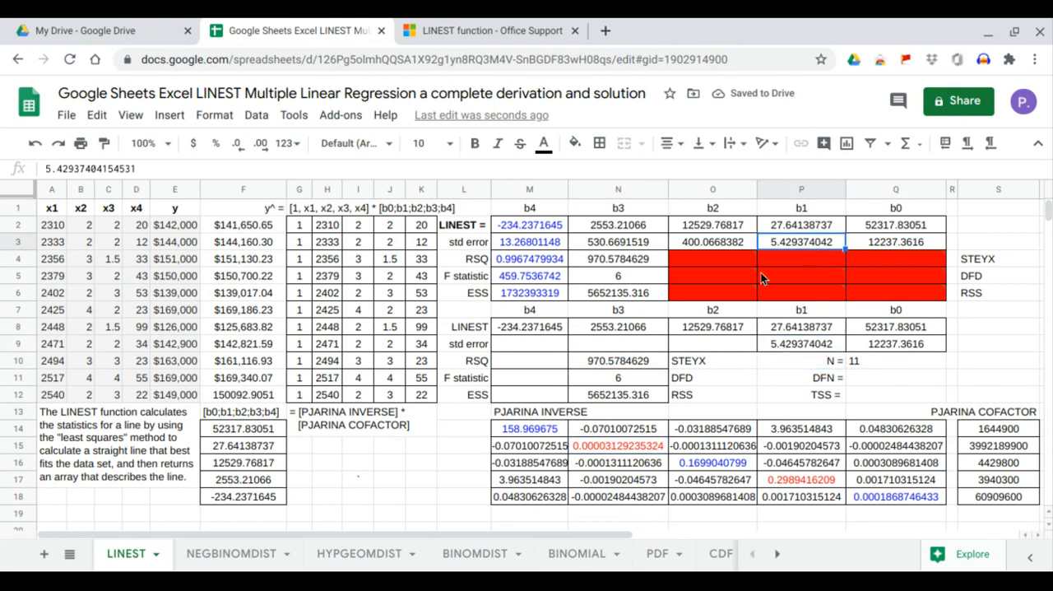
Enter =N10*SQRT(O16) in O9 to compute b2's standard error, and compare it with the LINEST value in O3.
{"action": "left_click", "coordinate": [713, 346]}
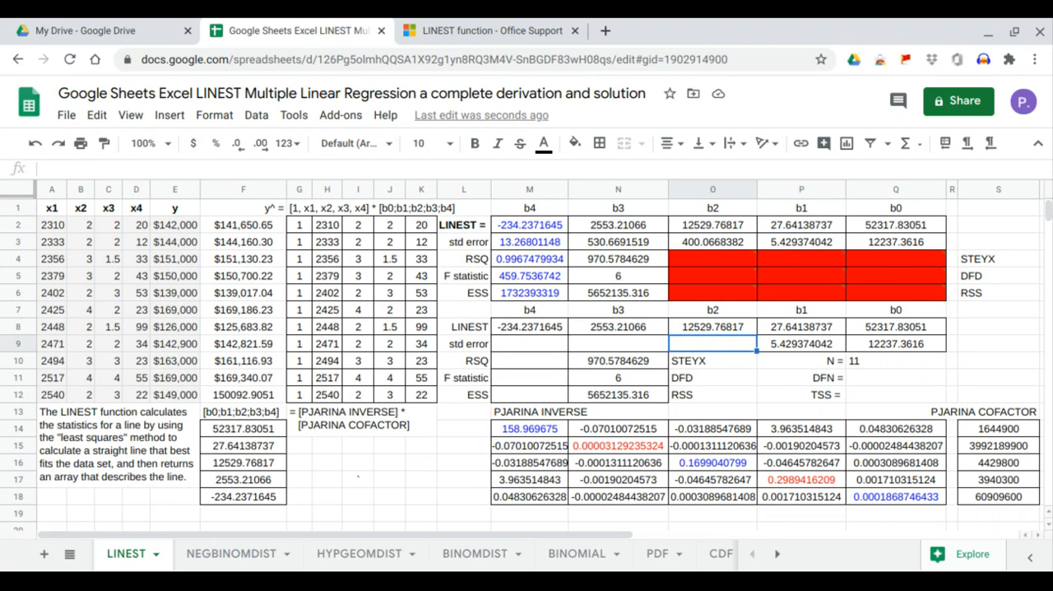
{"action": "type", "text": "="}
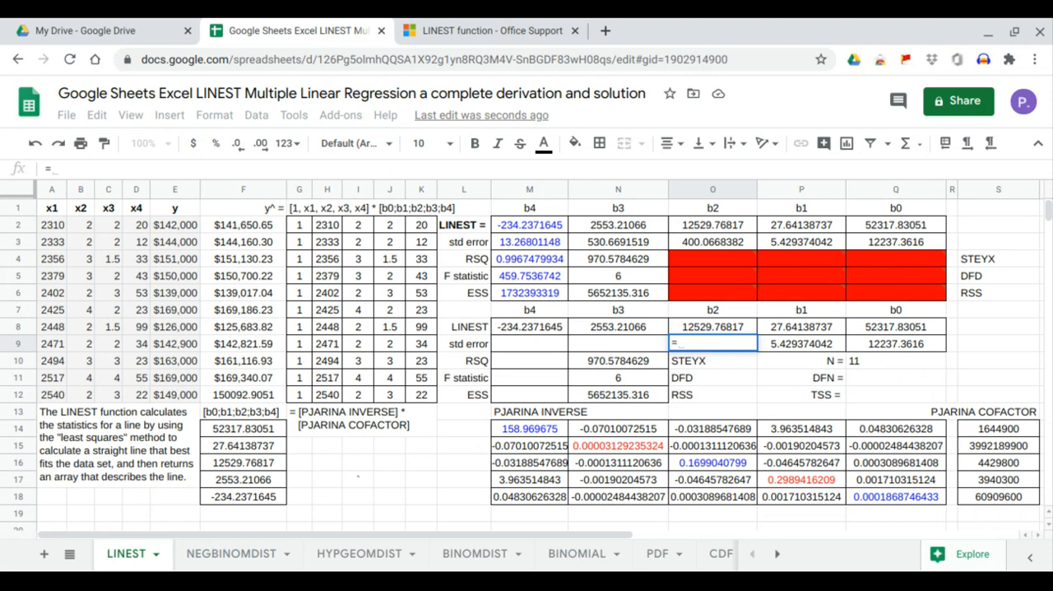
{"action": "left_click", "coordinate": [646, 360]}
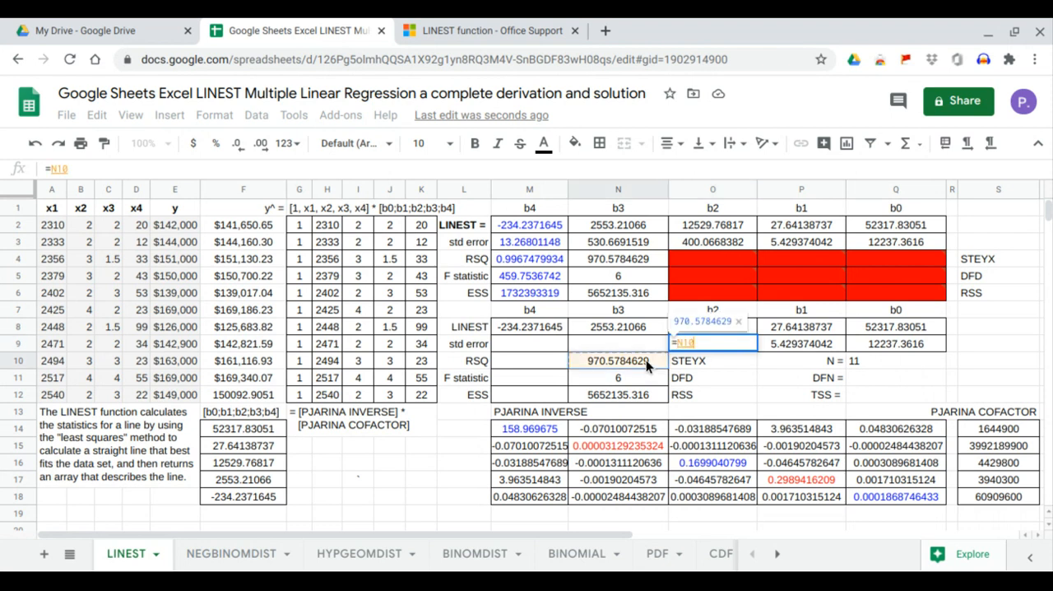
{"action": "type", "text": "8s"}
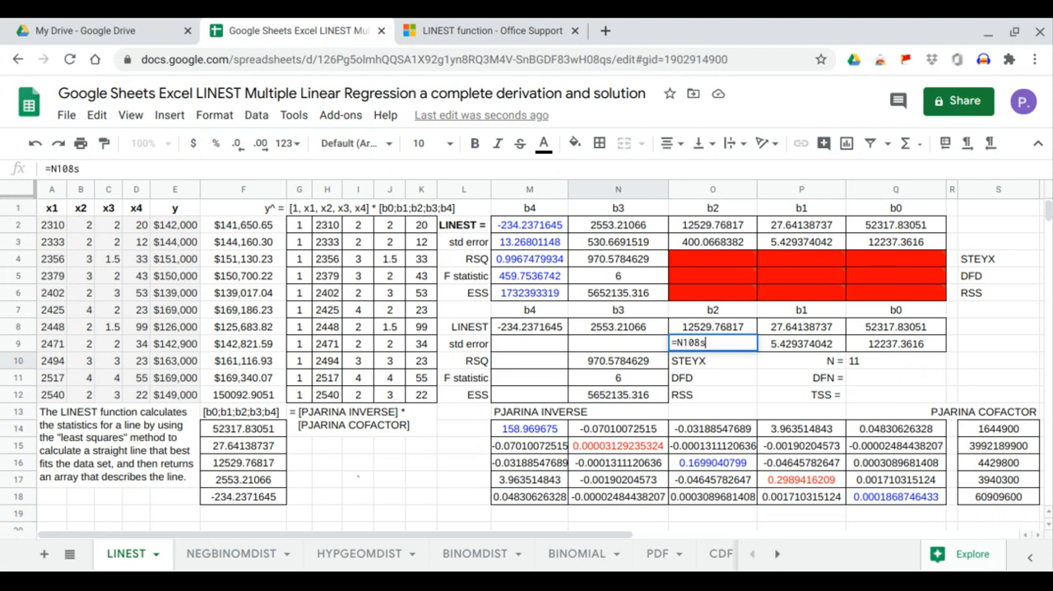
{"action": "key", "text": "BackSpace"}
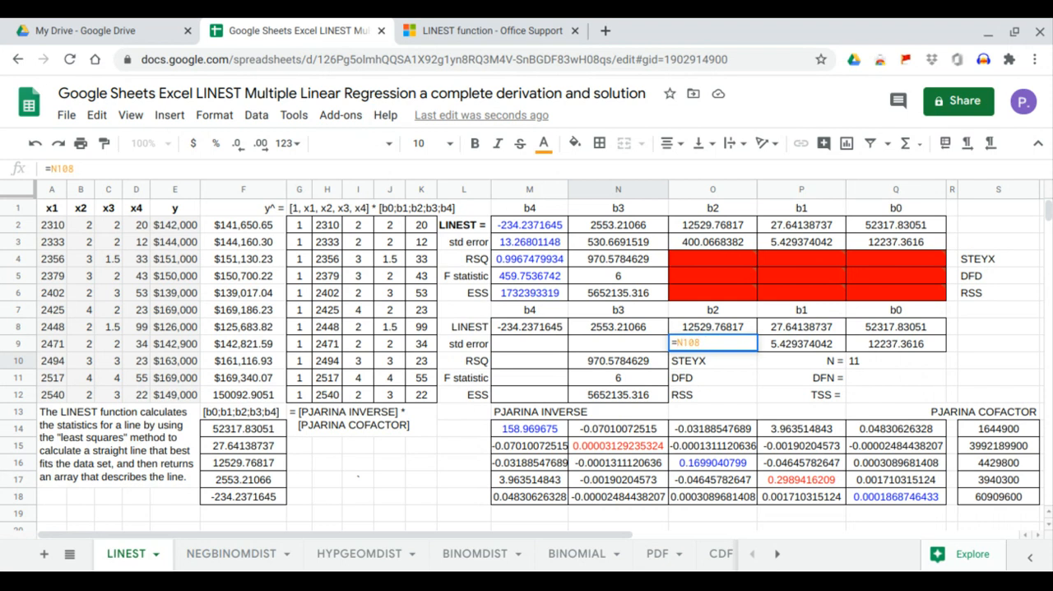
{"action": "key", "text": "BackSpace"}
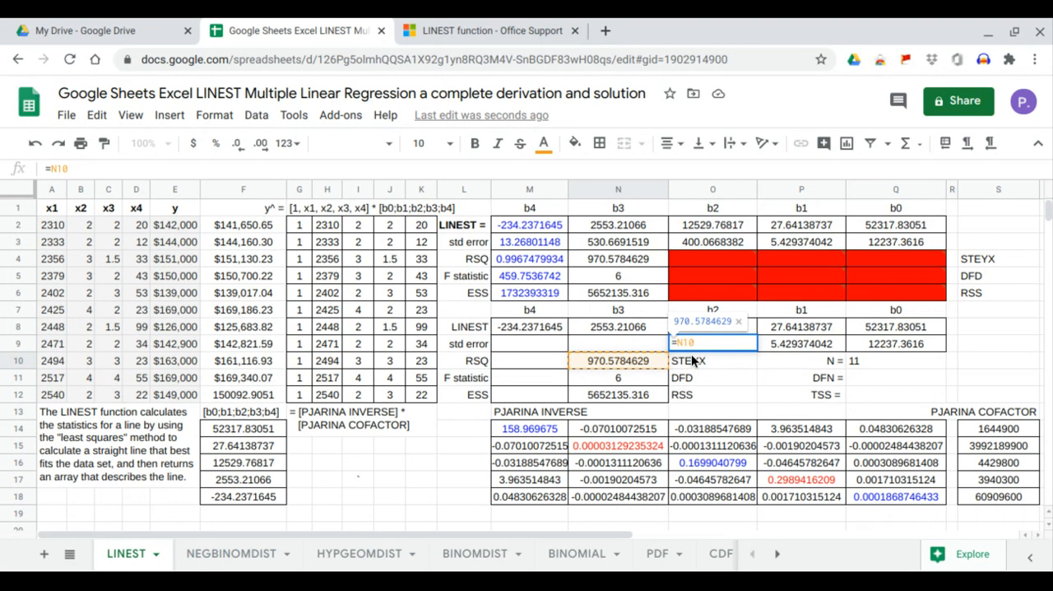
{"action": "type", "text": "*SQRT("}
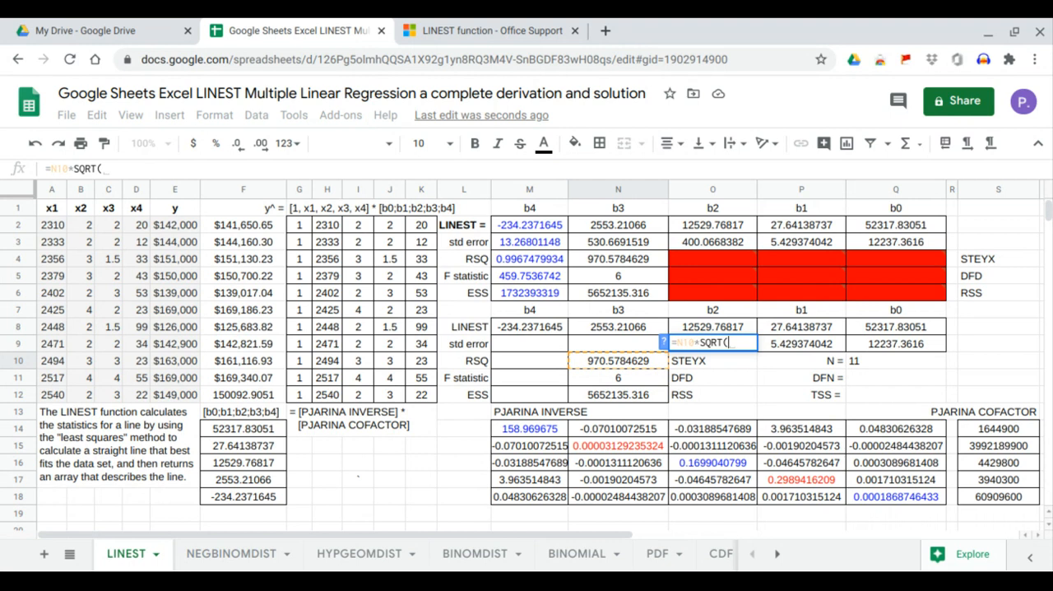
{"action": "left_click", "coordinate": [706, 465]}
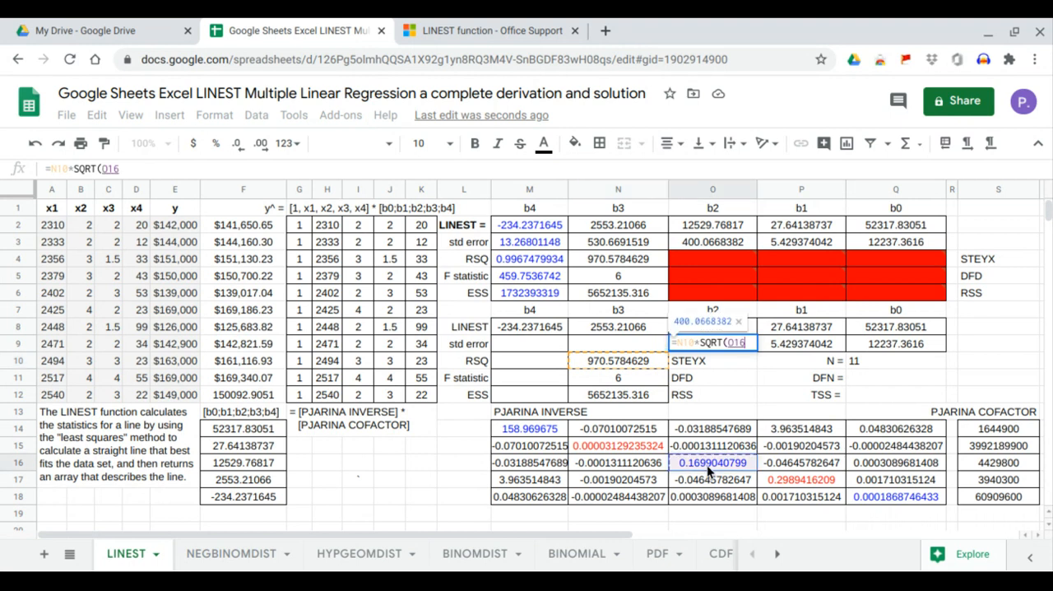
{"action": "key", "text": "Return"}
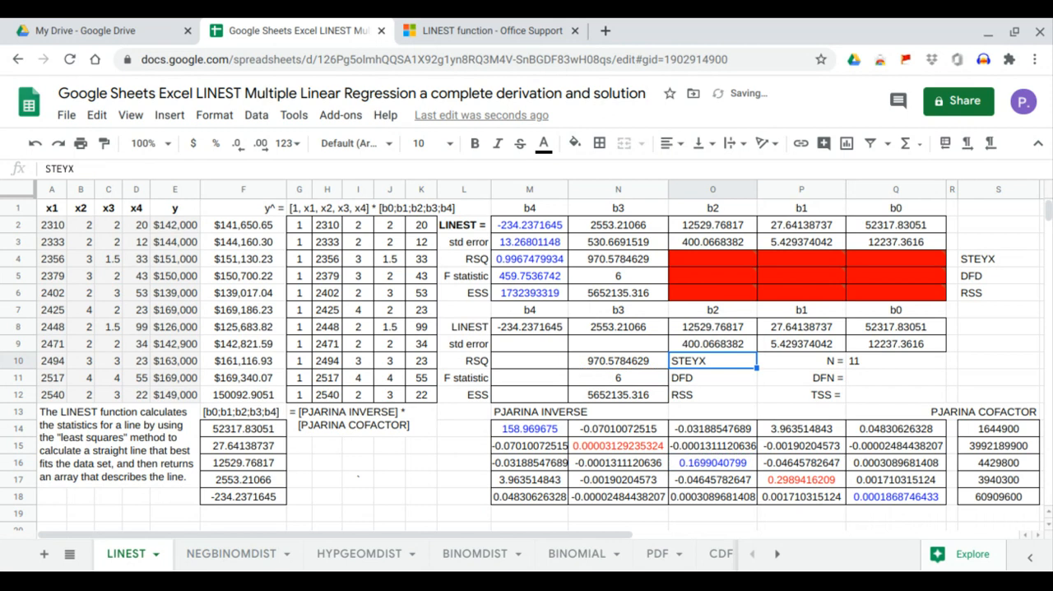
{"action": "left_click", "coordinate": [723, 341]}
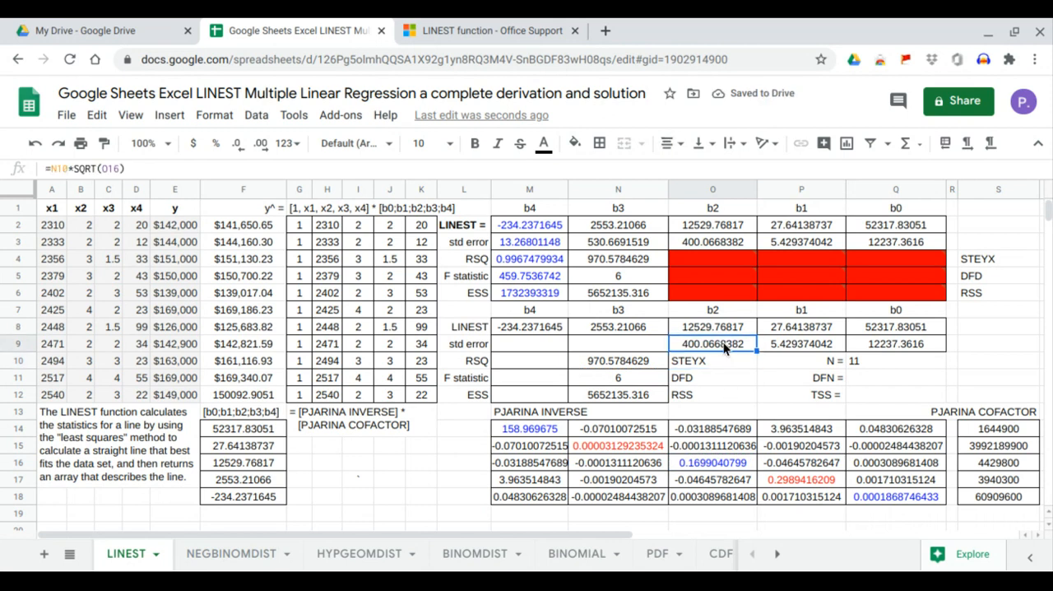
{"action": "left_click", "coordinate": [718, 243]}
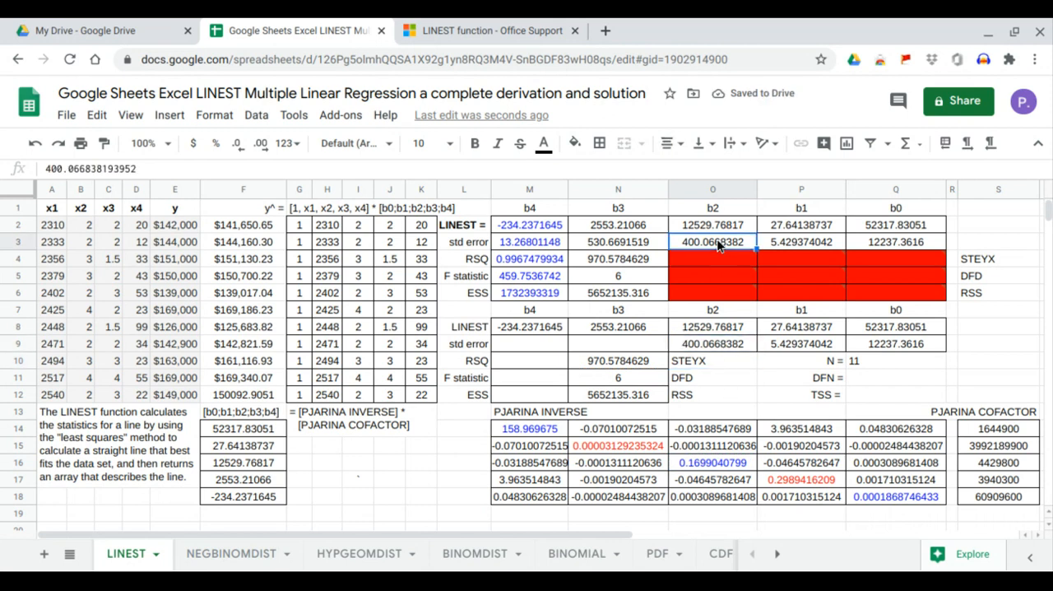
Enter =N10*SQRT(P17) in N9 to compute b3's standard error, and compare it with the LINEST value in N3.
{"action": "left_click", "coordinate": [621, 278]}
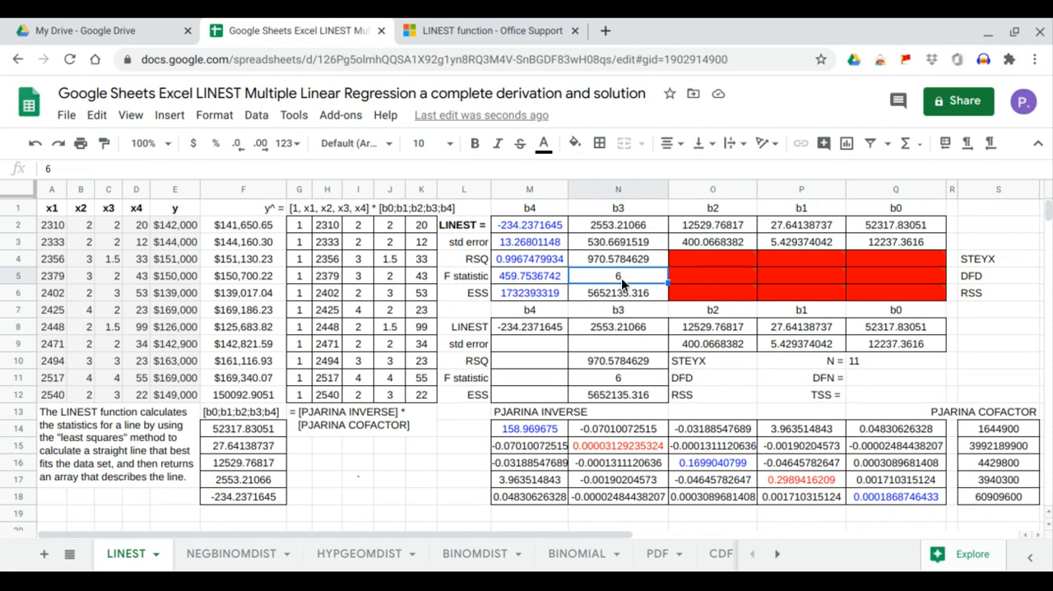
{"action": "left_click", "coordinate": [604, 247]}
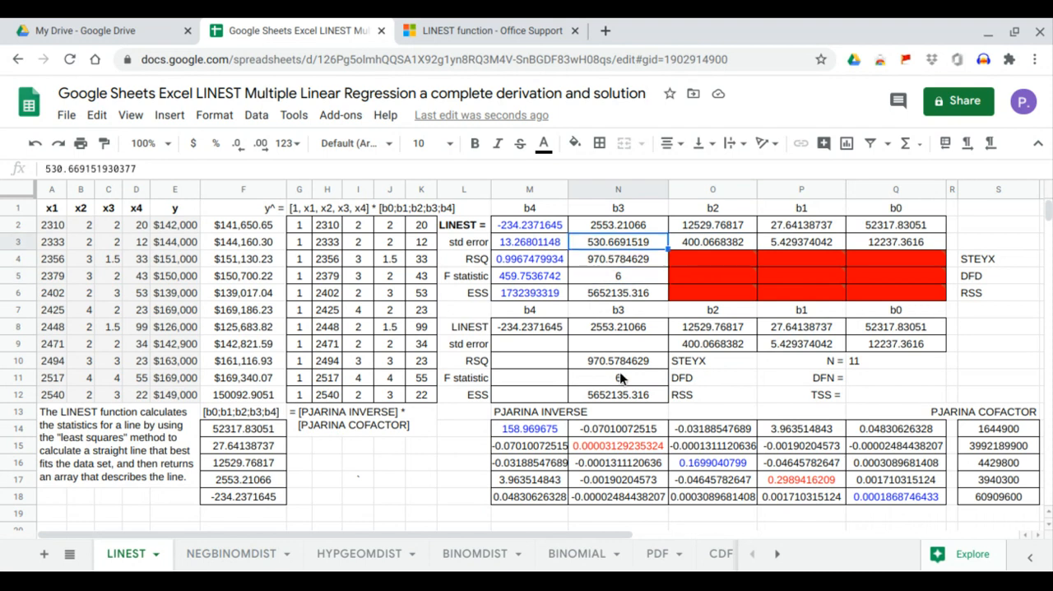
{"action": "left_click", "coordinate": [632, 342]}
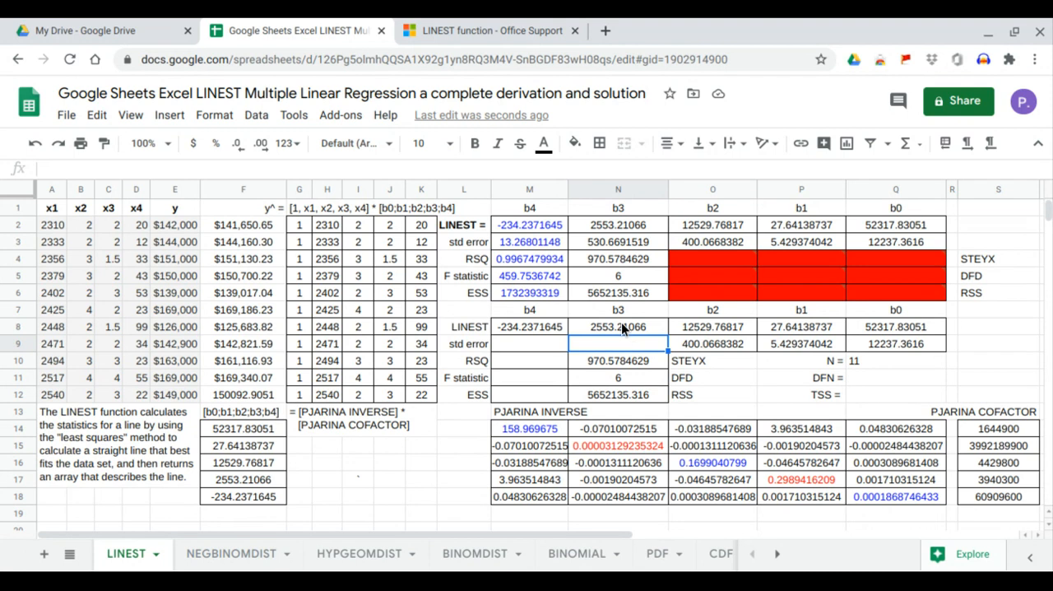
{"action": "type", "text": "="}
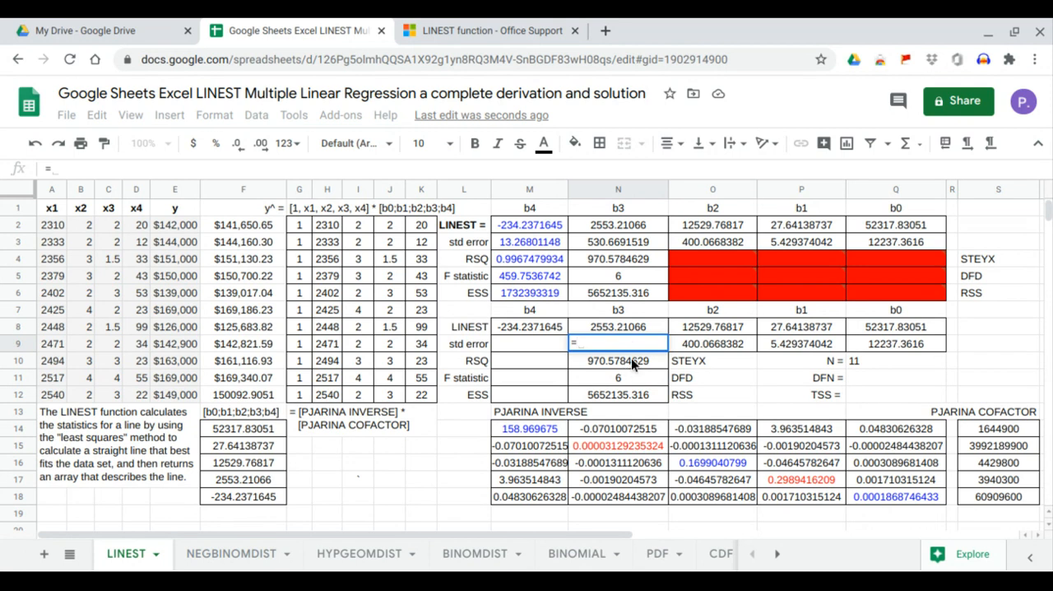
{"action": "left_click", "coordinate": [631, 359]}
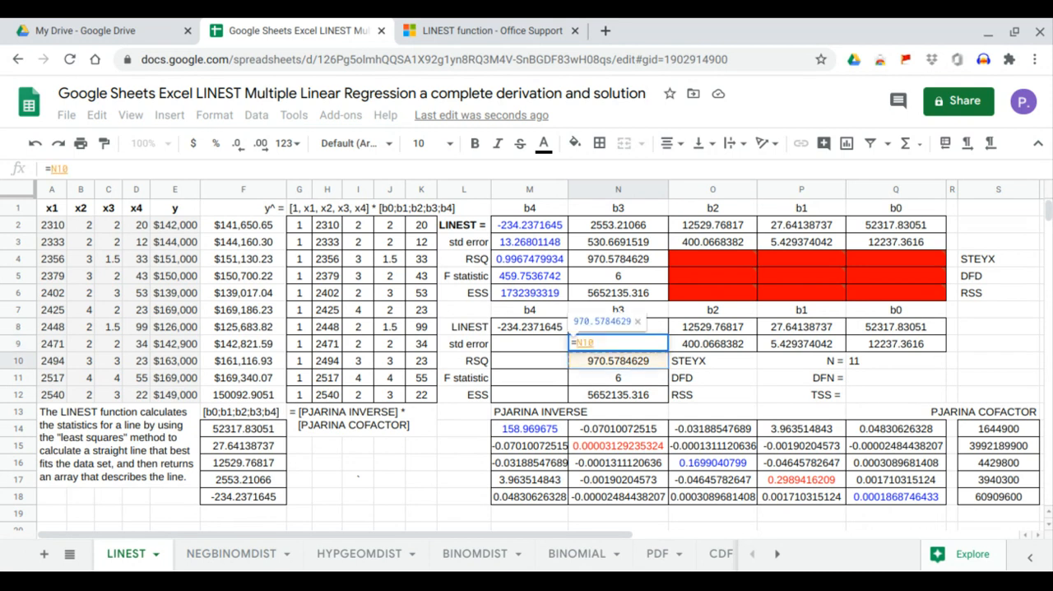
{"action": "type", "text": "*sqrt("}
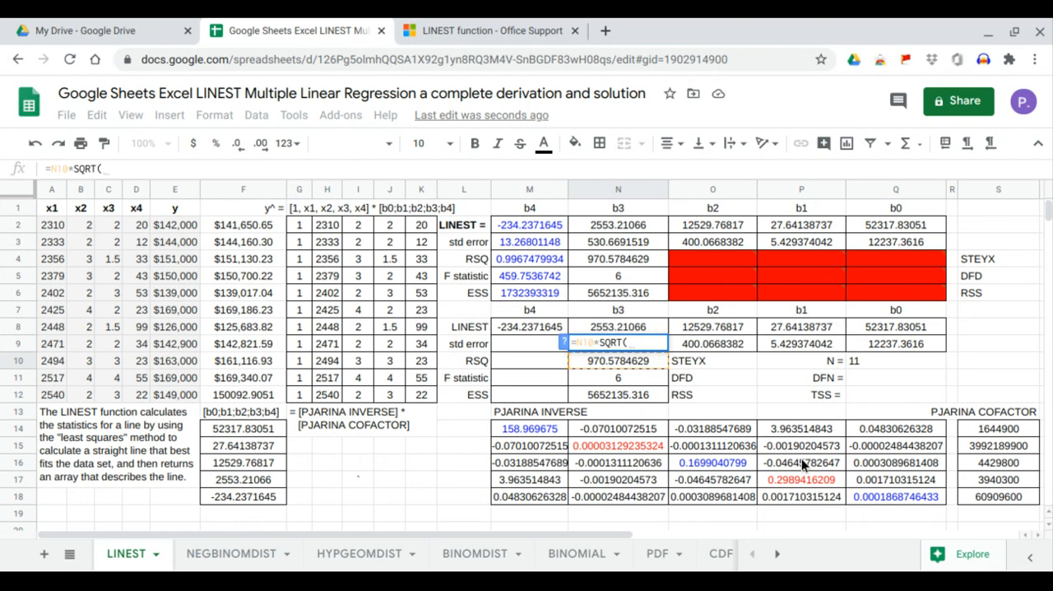
{"action": "left_click", "coordinate": [829, 482]}
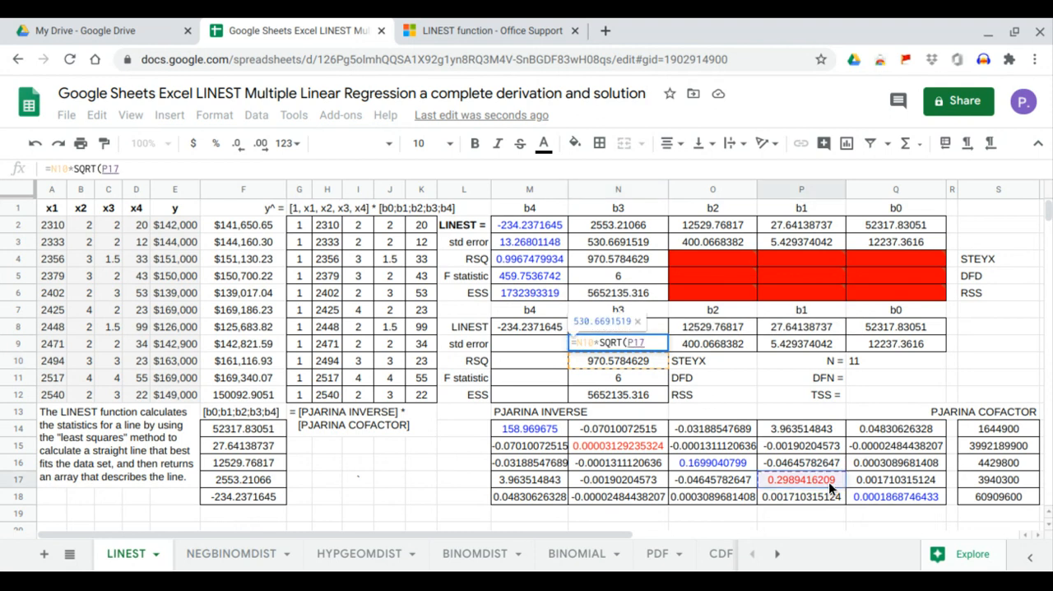
{"action": "key", "text": "Return"}
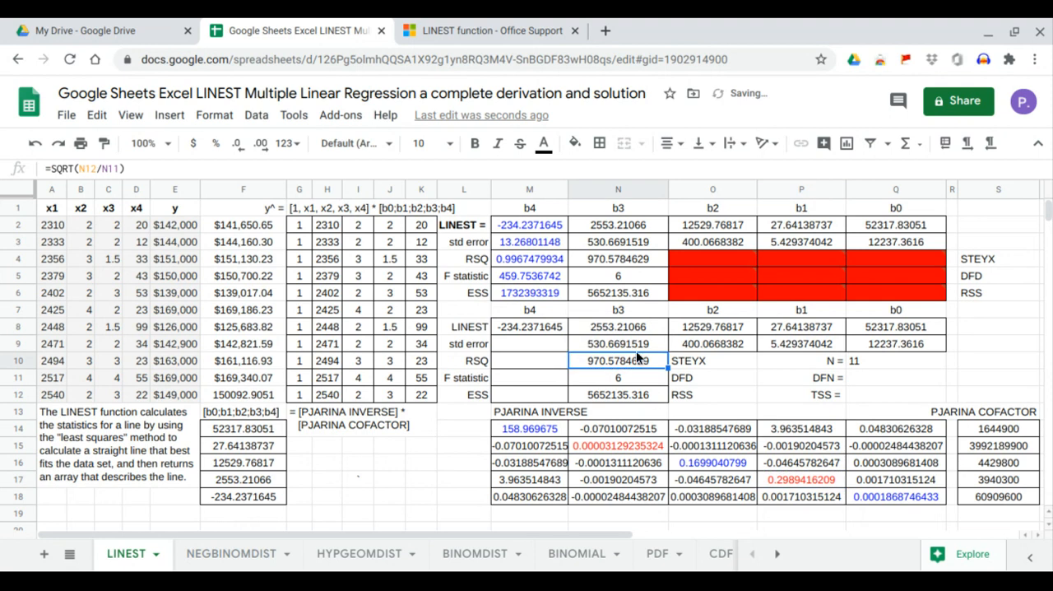
{"action": "left_click", "coordinate": [640, 345]}
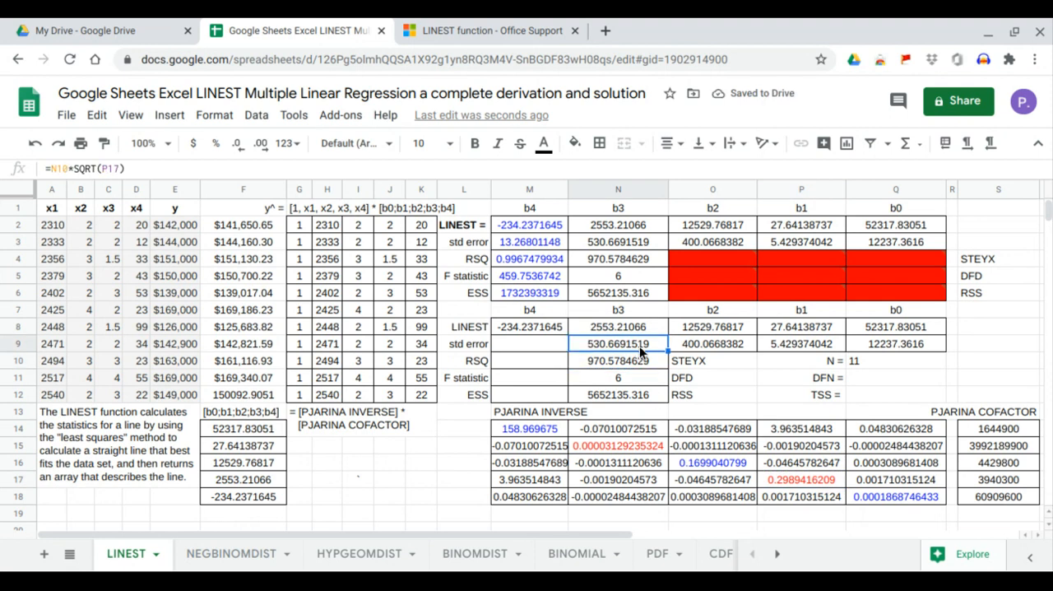
{"action": "left_click", "coordinate": [636, 242]}
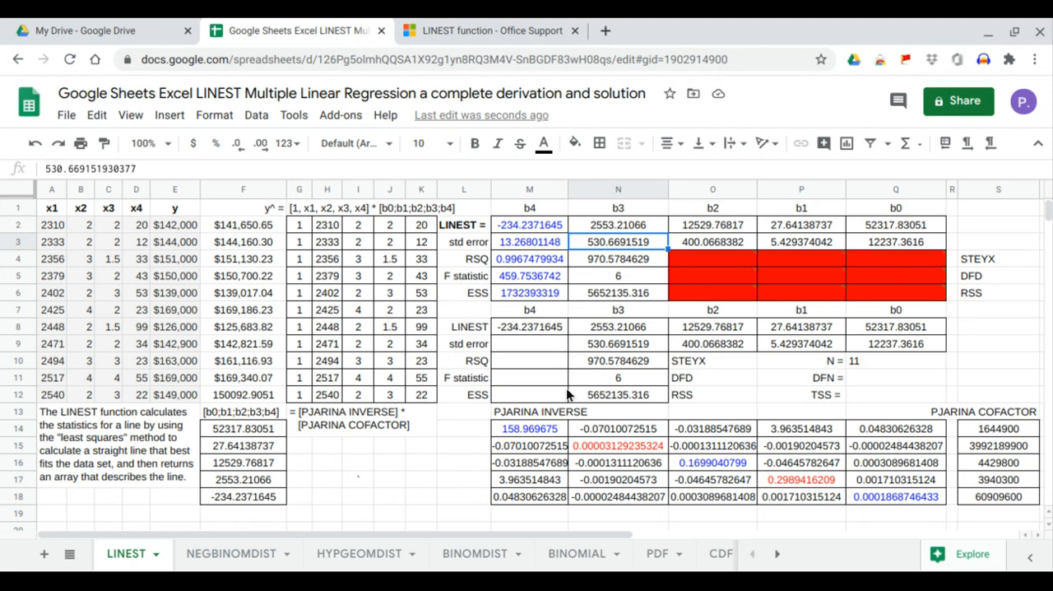
Enter =N10*SQRT(Q18) in M9 to compute b4's standard error, and compare it with the LINEST value in M3.
{"action": "left_click", "coordinate": [552, 346]}
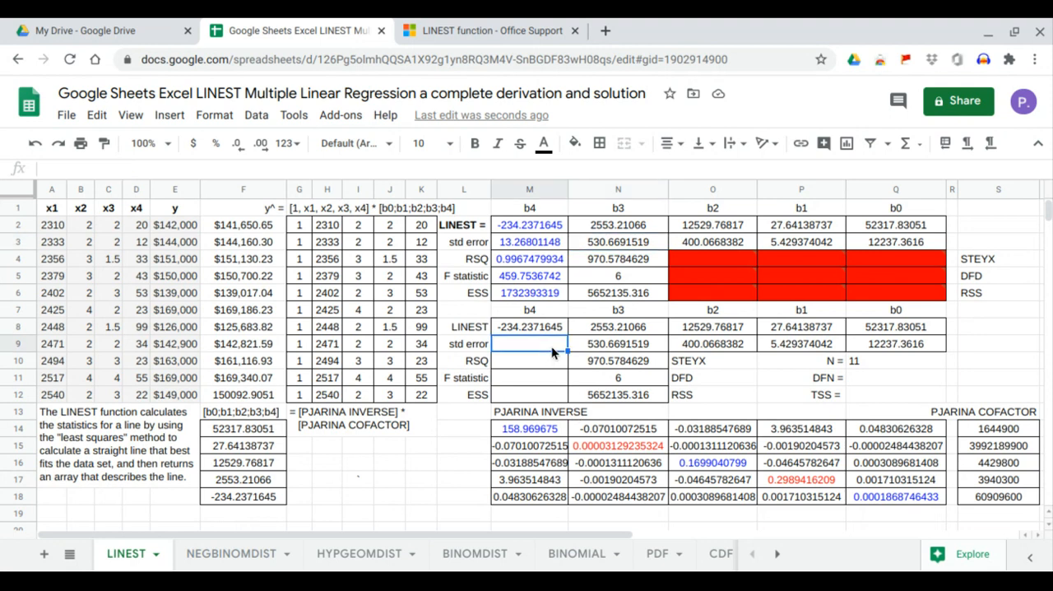
{"action": "type", "text": "="}
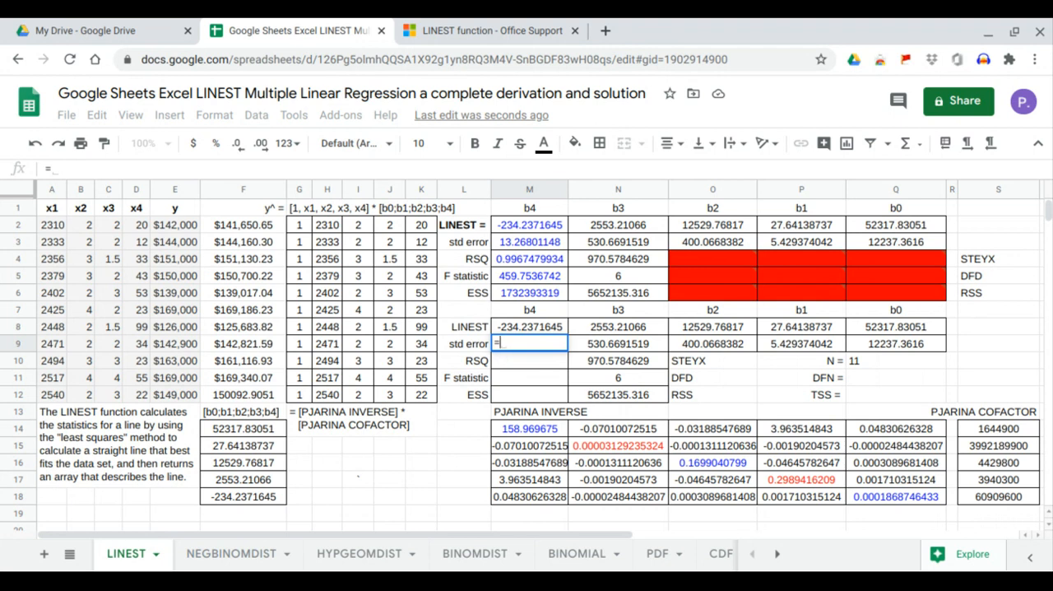
{"action": "left_click", "coordinate": [589, 360]}
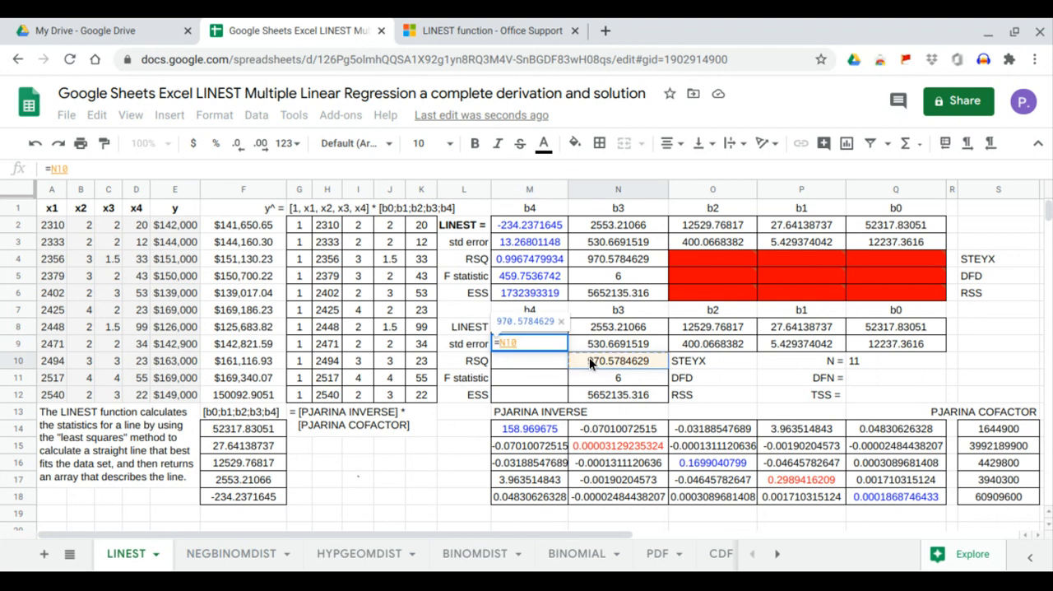
{"action": "type", "text": "+SQRT("}
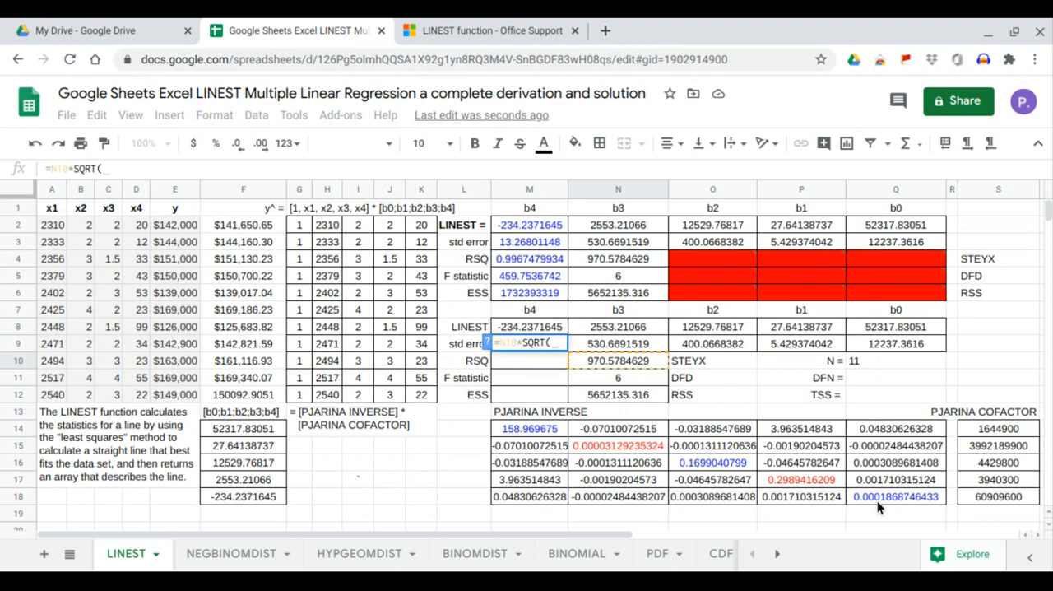
{"action": "left_click", "coordinate": [884, 496]}
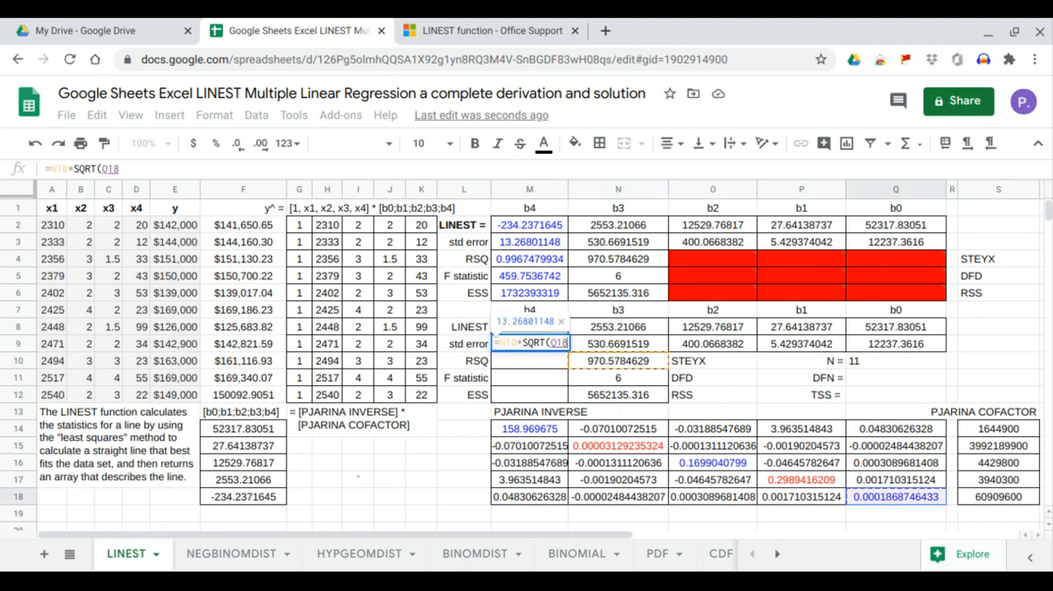
{"action": "key", "text": "Return"}
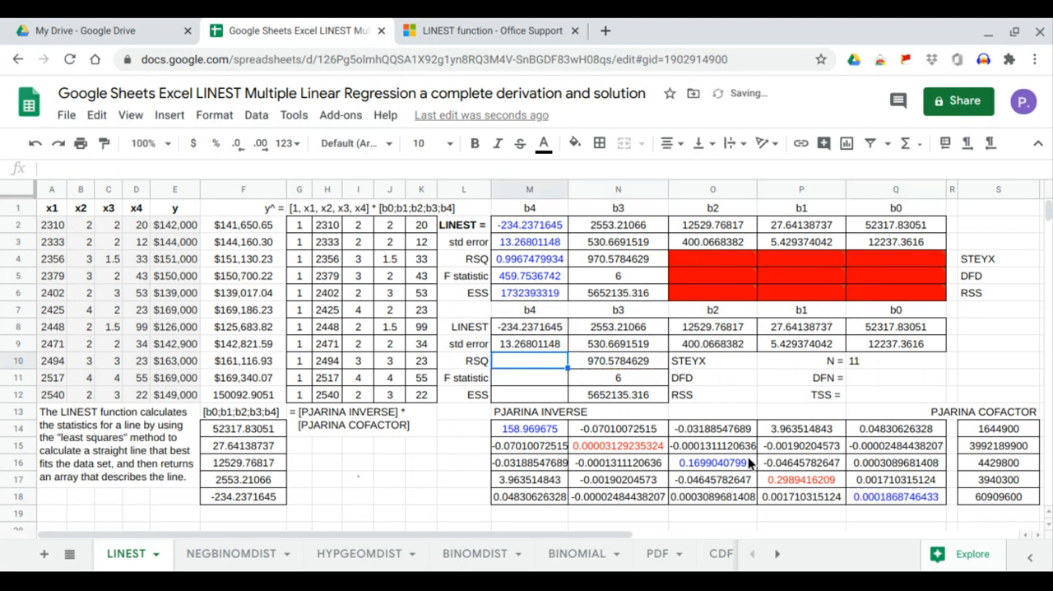
{"action": "left_click", "coordinate": [548, 344]}
{"action": "left_click", "coordinate": [535, 241]}
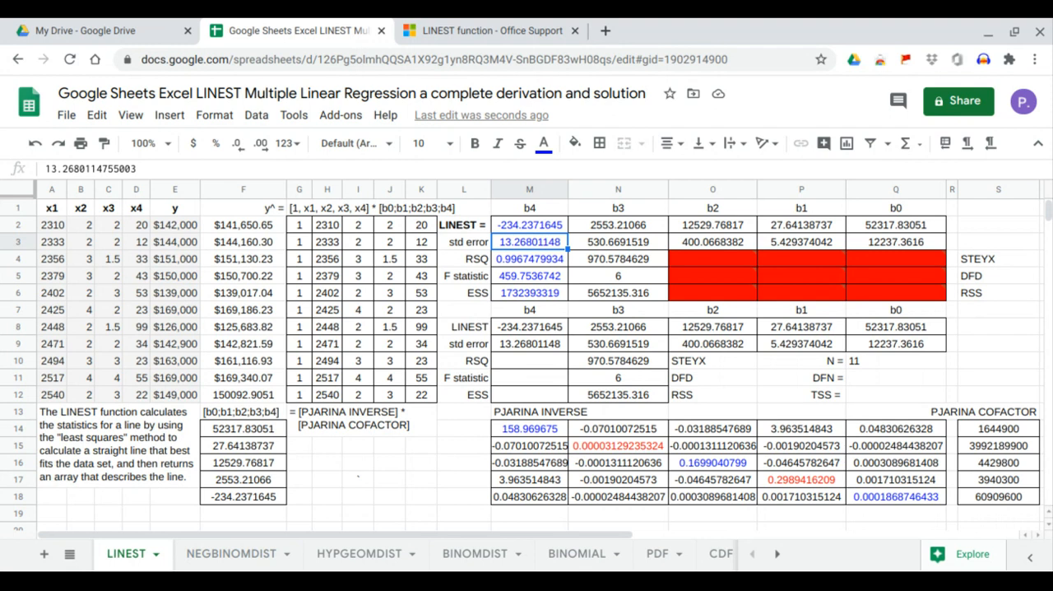
Enter =Q10*VARP(E2:E12) in Q12 to compute the total sum of squares (TSS).
{"action": "left_click", "coordinate": [510, 398]}
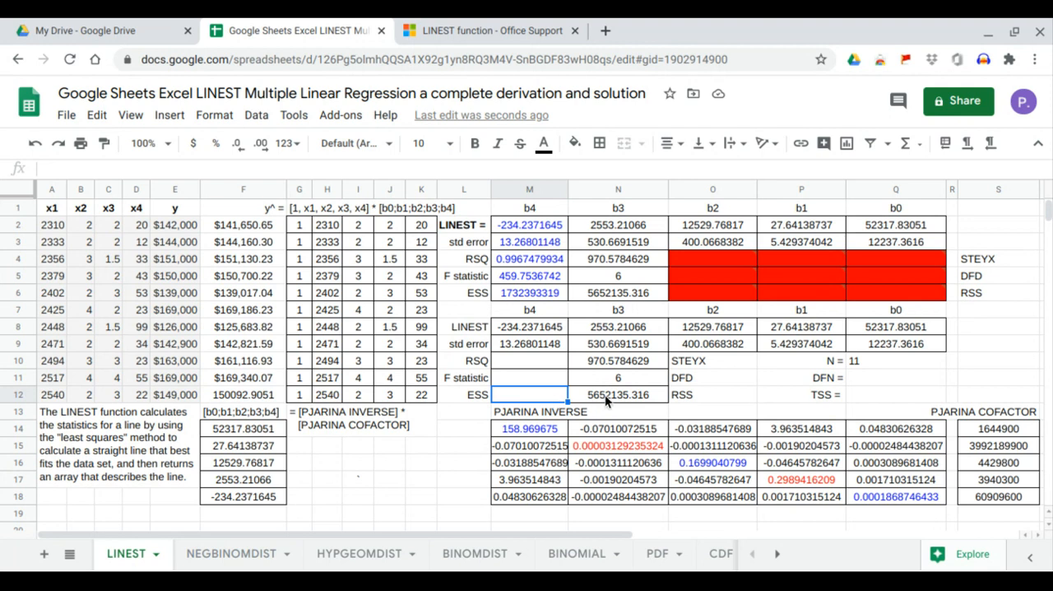
{"action": "left_click", "coordinate": [860, 395]}
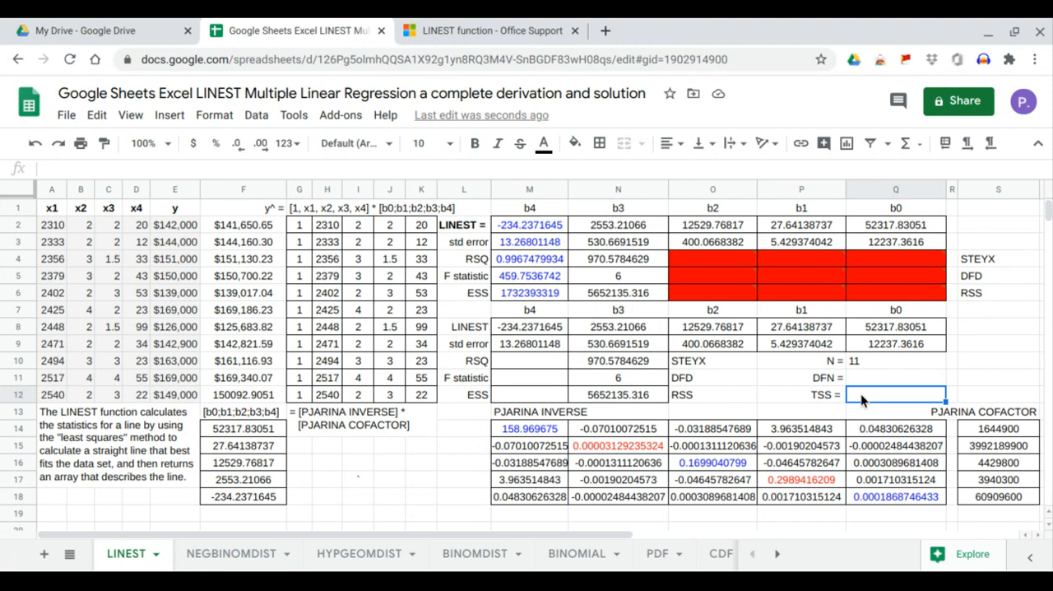
{"action": "type", "text": "="}
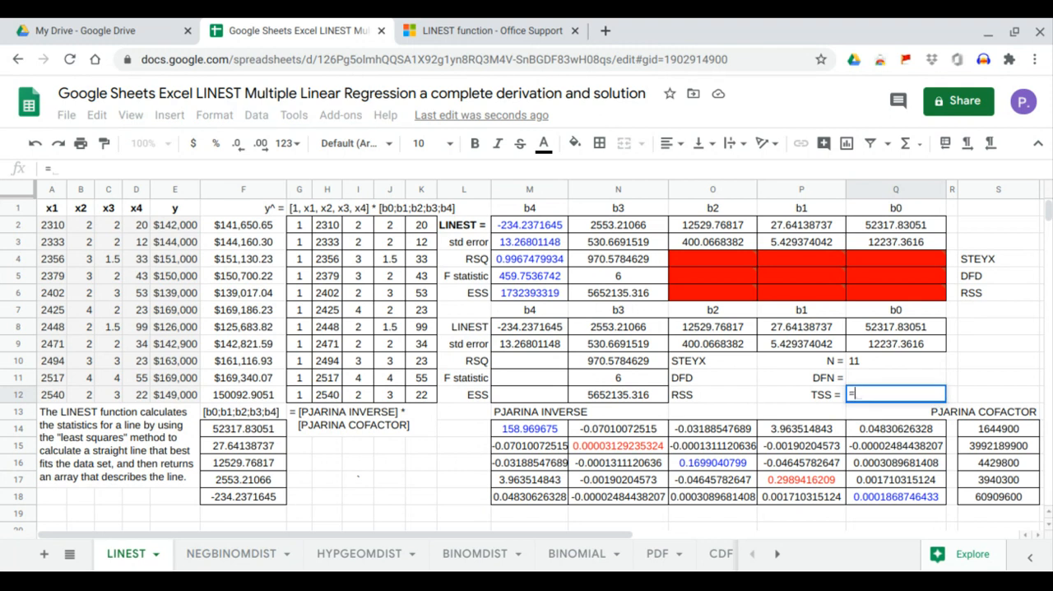
{"action": "left_click", "coordinate": [866, 358]}
{"action": "type", "text": "*"}
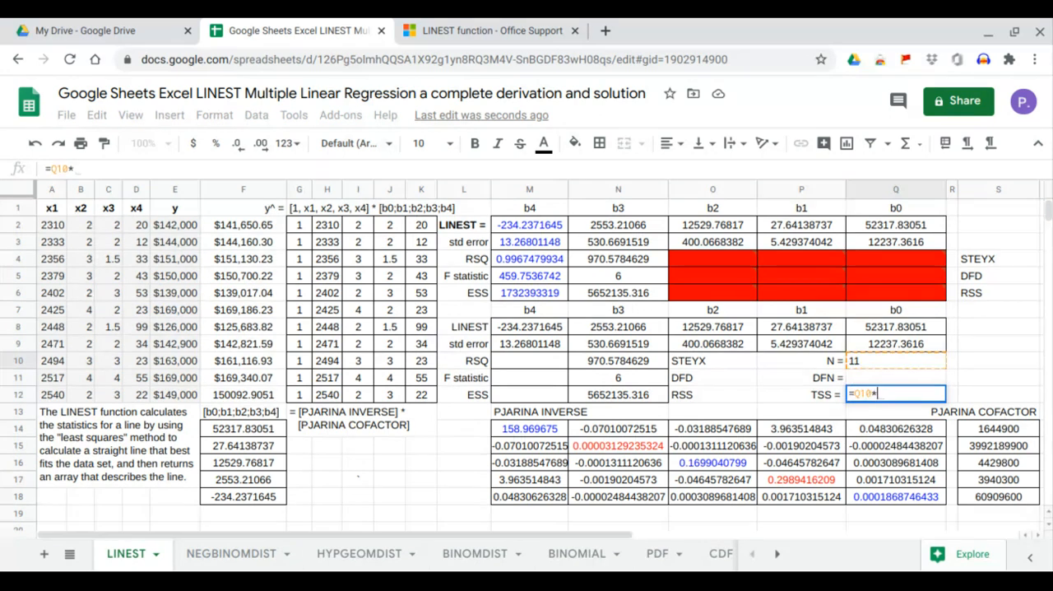
{"action": "type", "text": "VAR"}
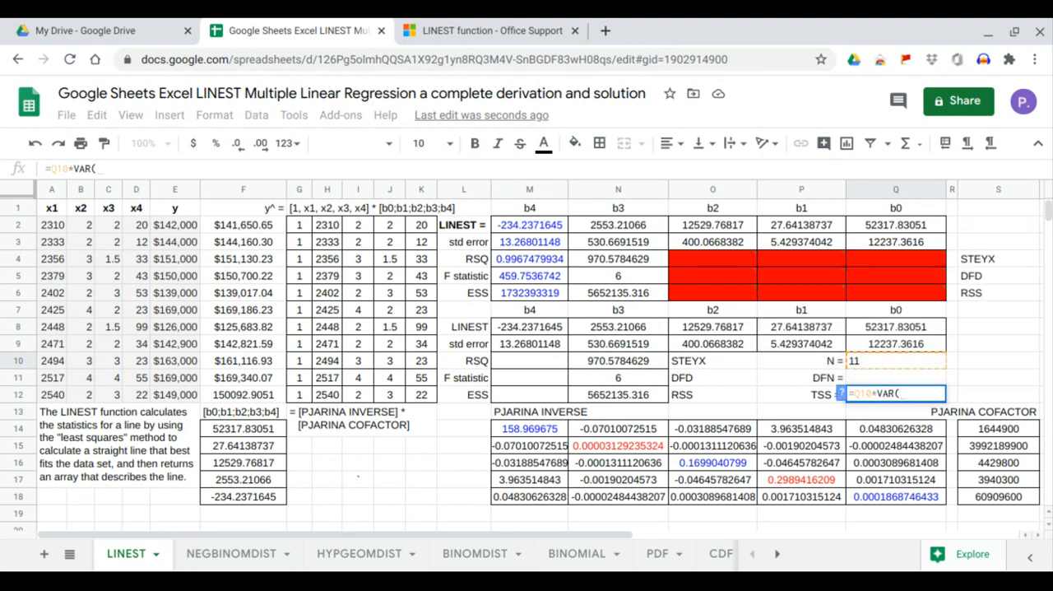
{"action": "type", "text": "p"}
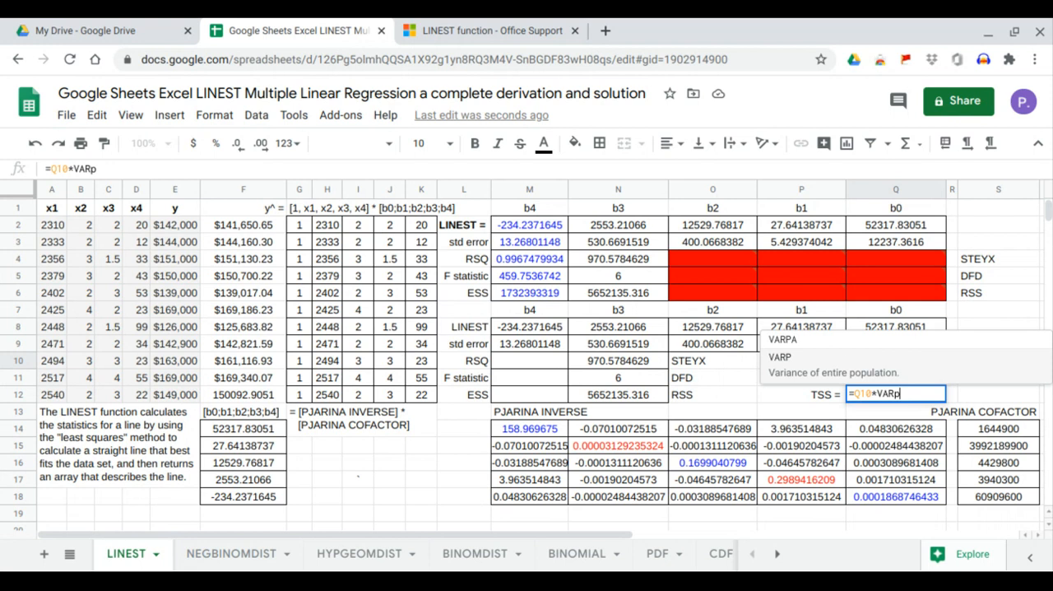
{"action": "left_click", "coordinate": [845, 362]}
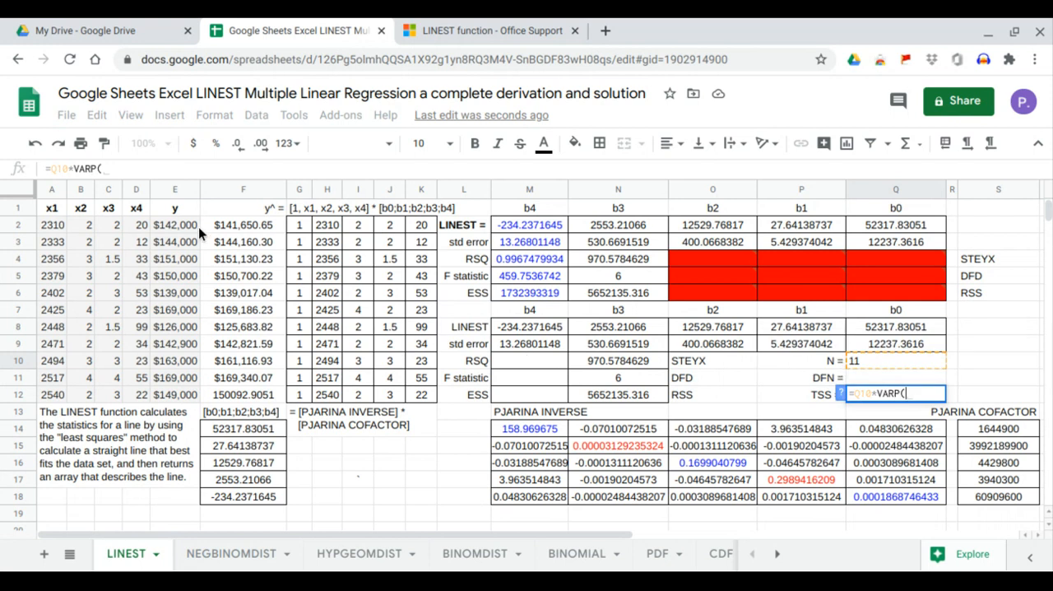
{"action": "left_click_drag", "start_coordinate": [192, 224], "coordinate": [195, 387]}
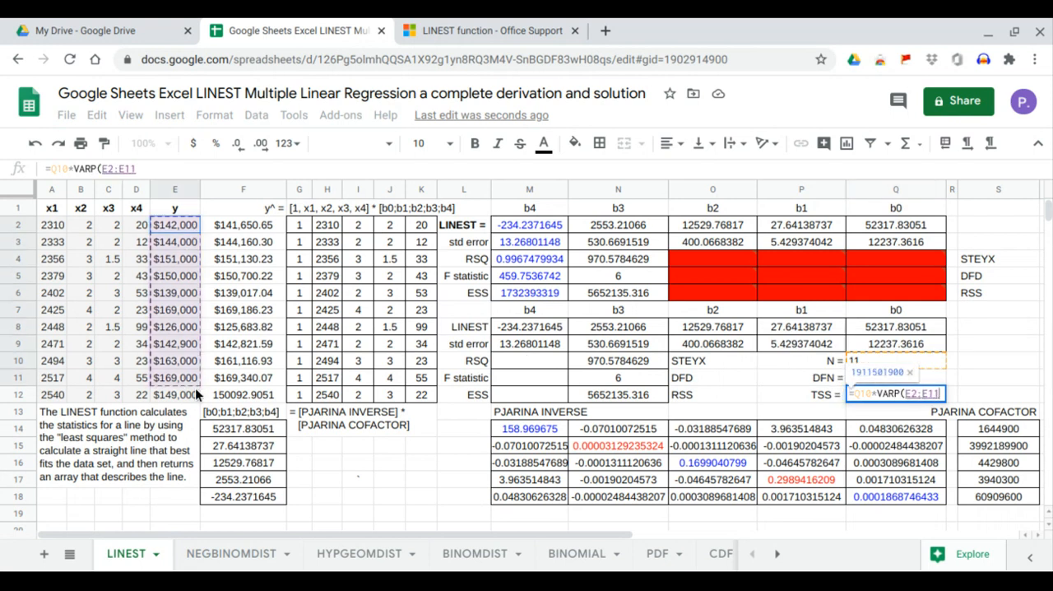
{"action": "key", "text": "Return"}
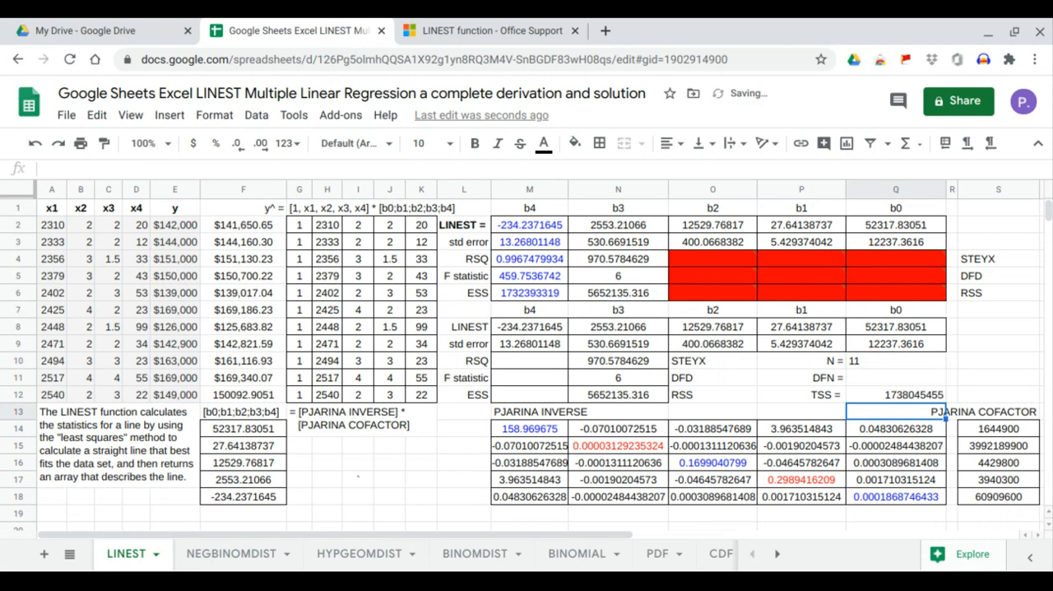
{"action": "left_click", "coordinate": [864, 394]}
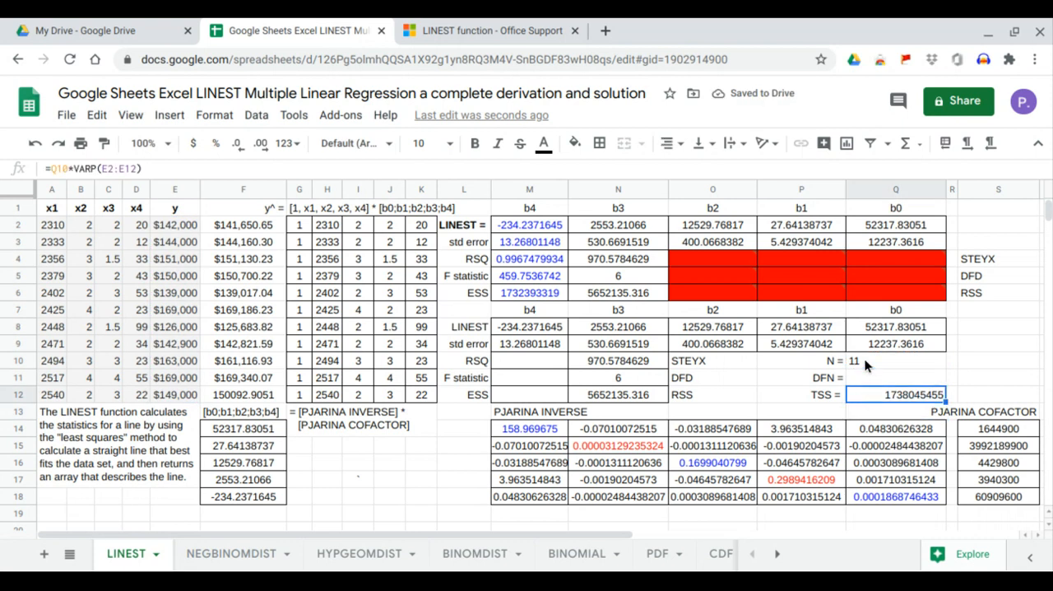
Left-align the N, DFN and TSS value cells Q10:Q12.
{"action": "left_click_drag", "start_coordinate": [865, 359], "coordinate": [868, 400]}
{"action": "left_click", "coordinate": [670, 143]}
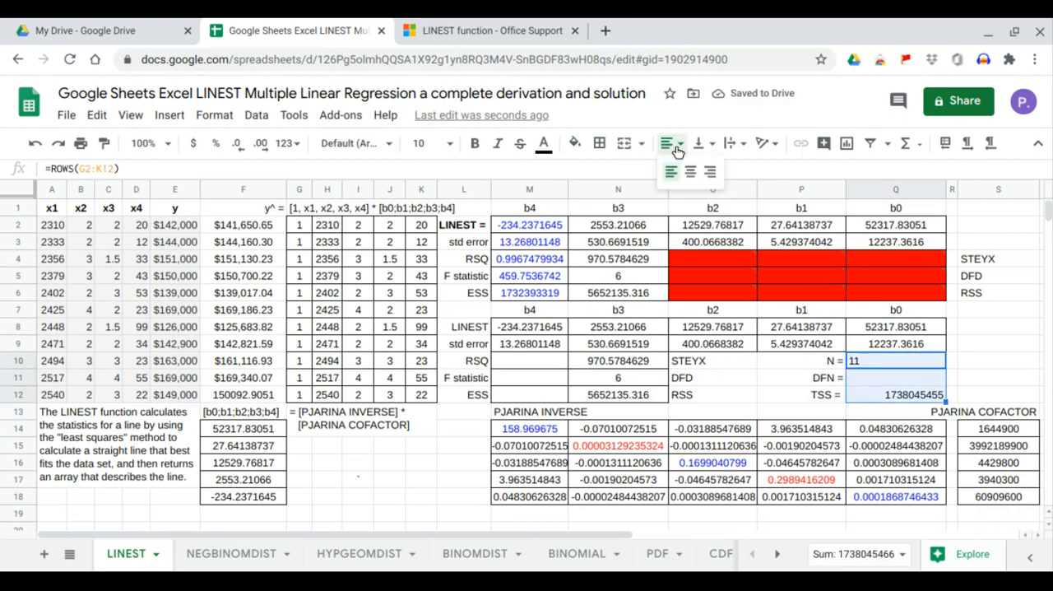
{"action": "left_click", "coordinate": [671, 171]}
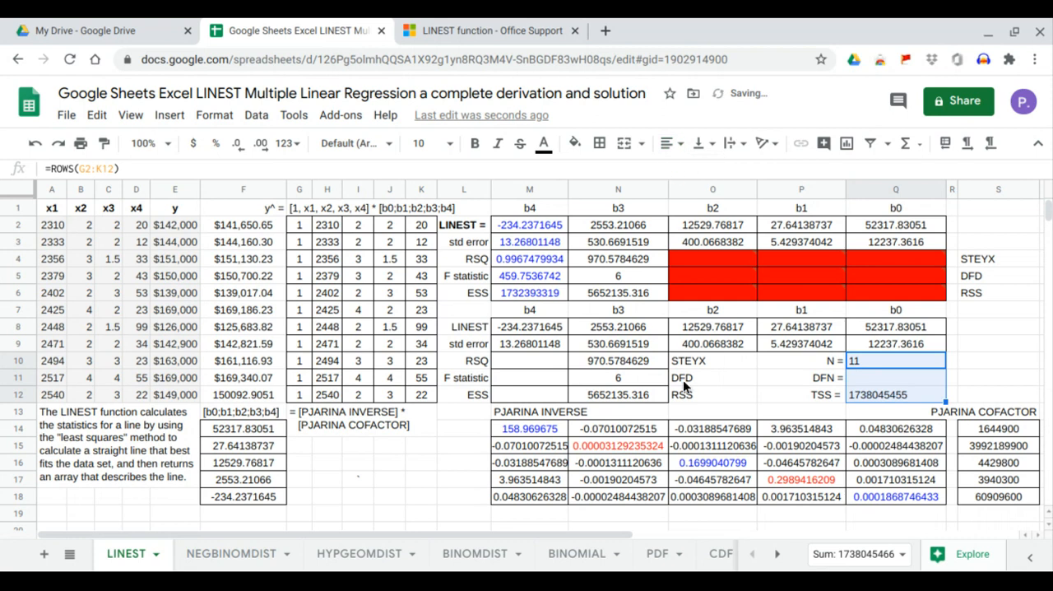
{"action": "left_click", "coordinate": [864, 397]}
Enter =Q12-N12 in M12 to compute ESS, and compare it with the LINEST value in M6.
{"action": "left_click", "coordinate": [551, 400]}
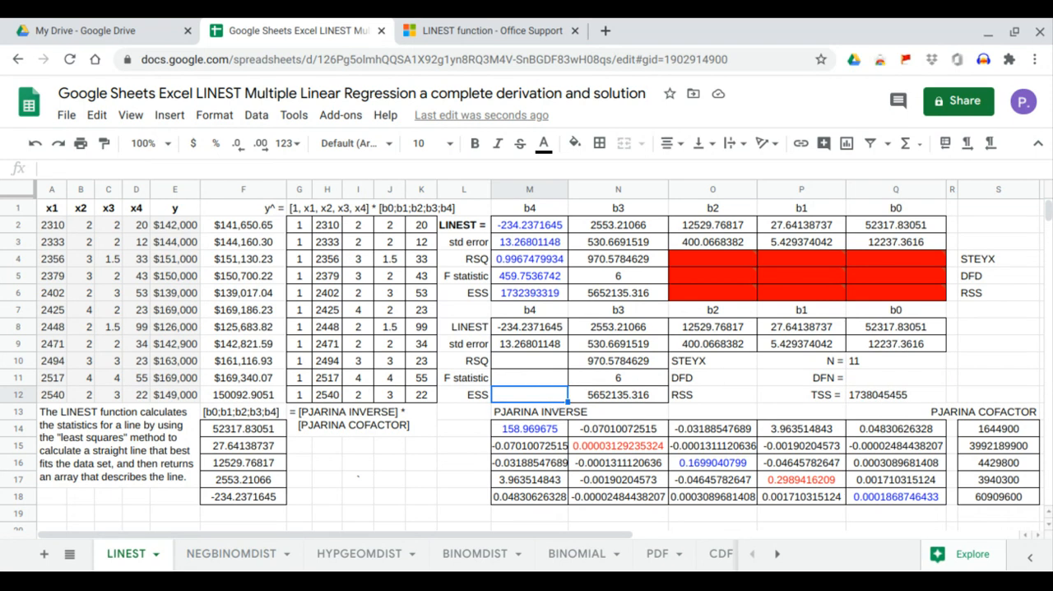
{"action": "type", "text": "="}
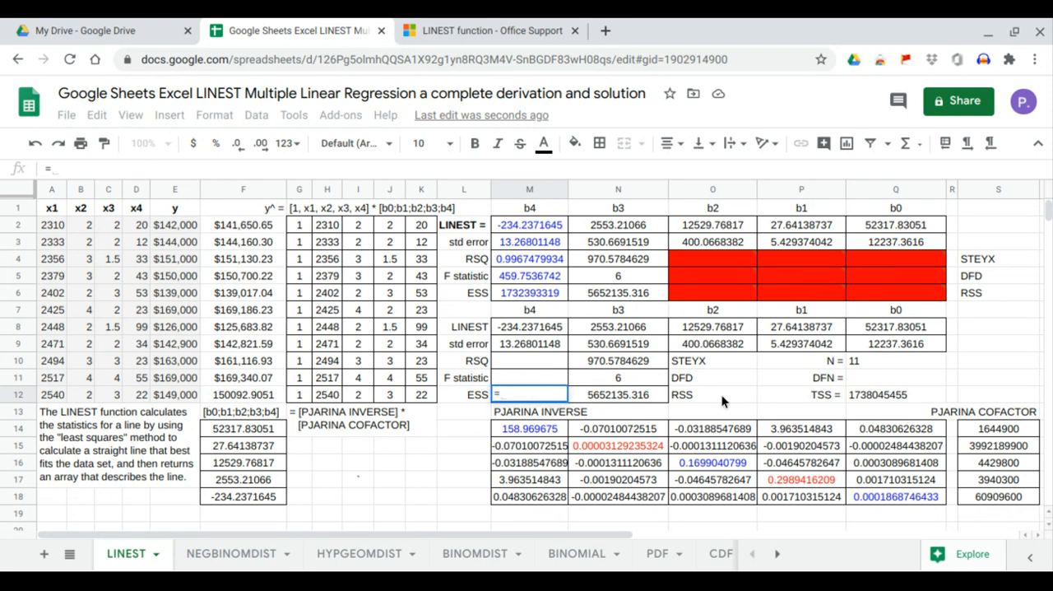
{"action": "left_click", "coordinate": [892, 396]}
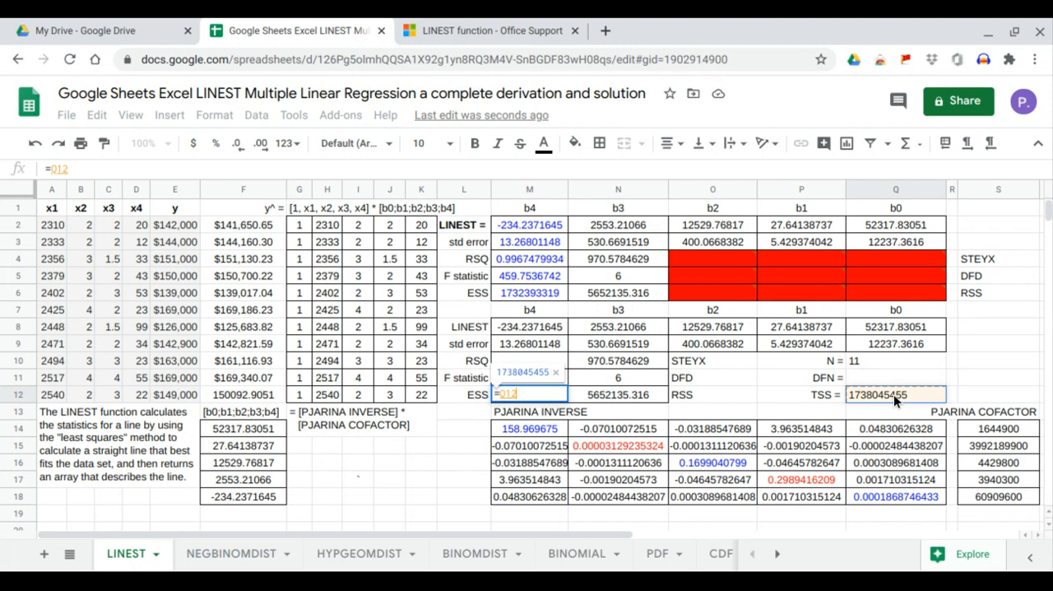
{"action": "type", "text": "-"}
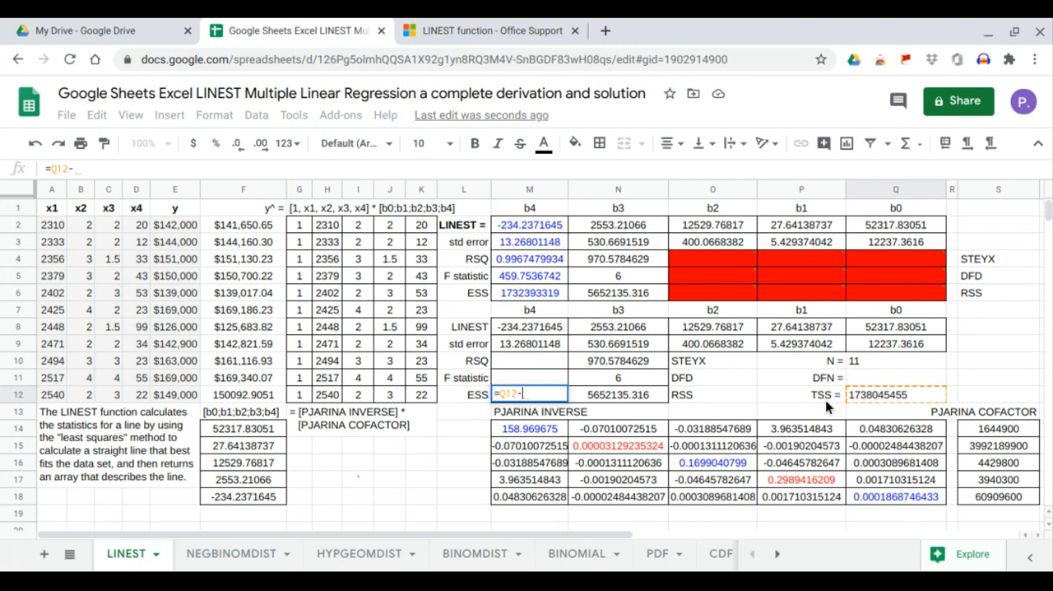
{"action": "left_click", "coordinate": [642, 398]}
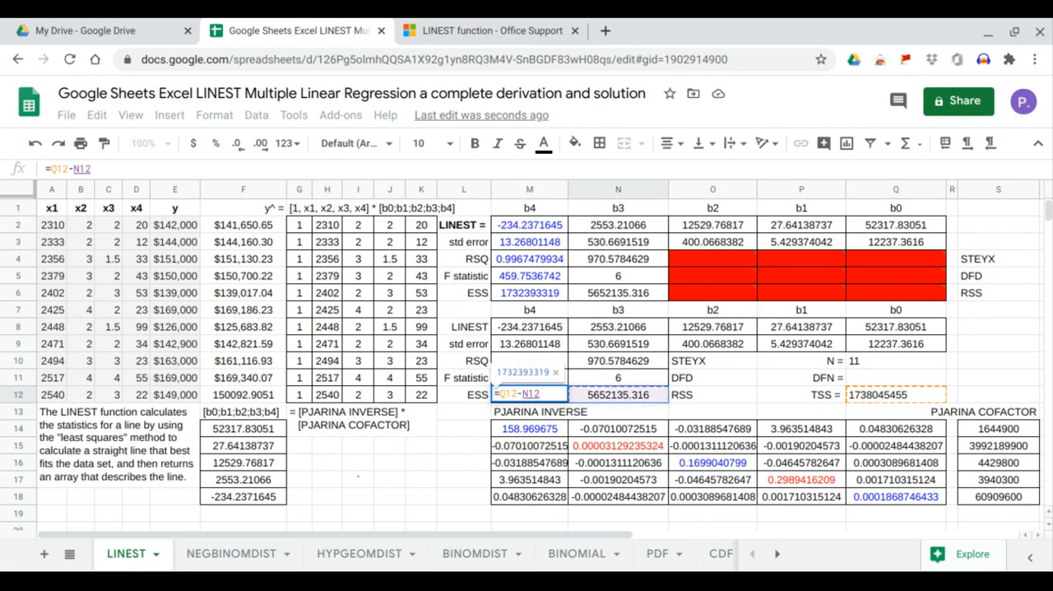
{"action": "key", "text": "Return"}
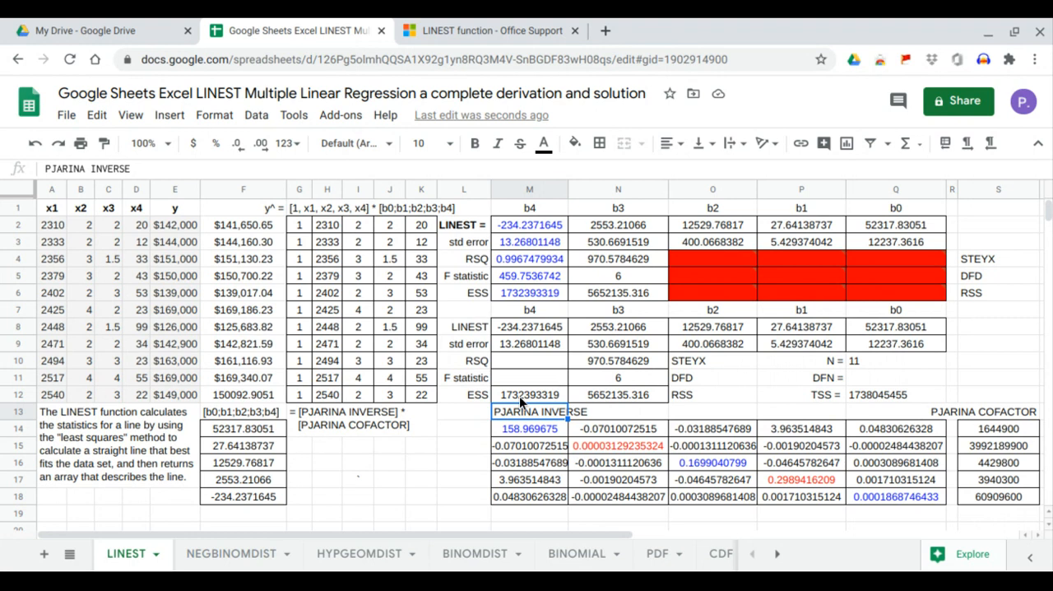
{"action": "left_click", "coordinate": [521, 296]}
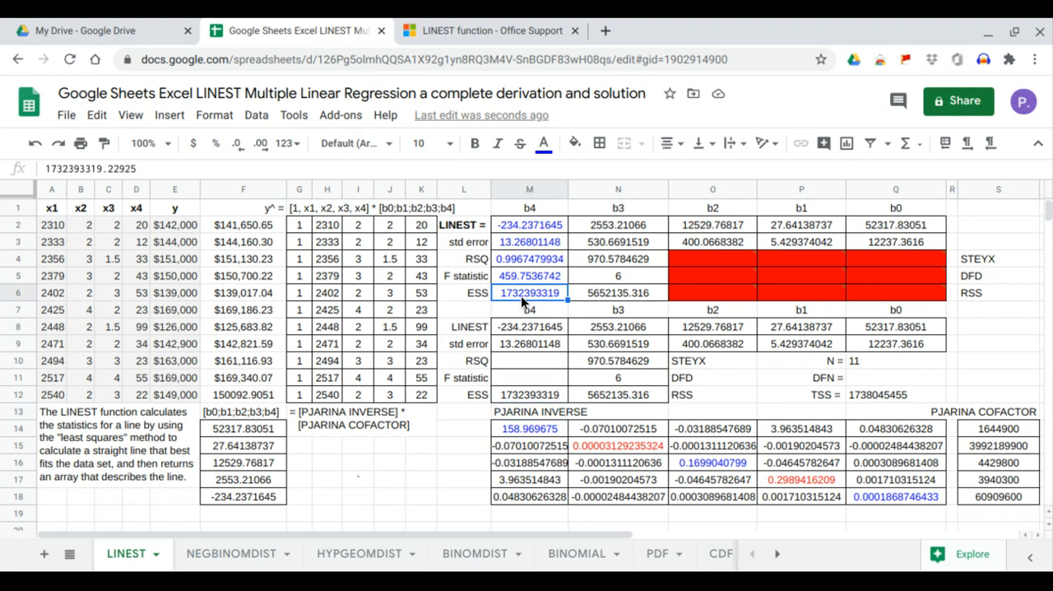
Enter =COLUMNS(H2:K12) in Q11 to compute the numerator degrees of freedom (DFN) for the F statistic.
{"action": "left_click", "coordinate": [542, 382]}
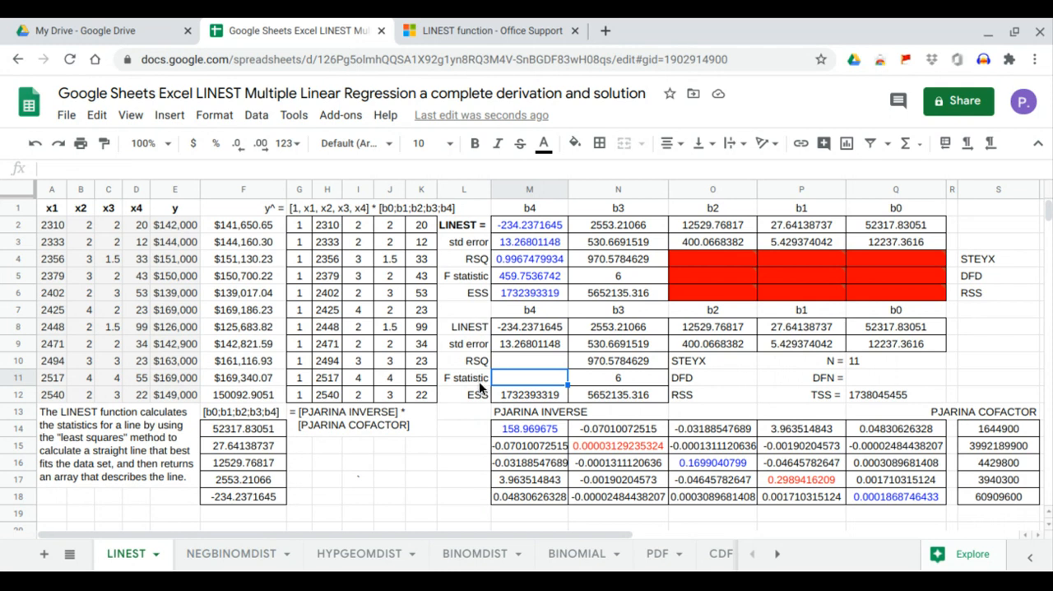
{"action": "left_click", "coordinate": [498, 399]}
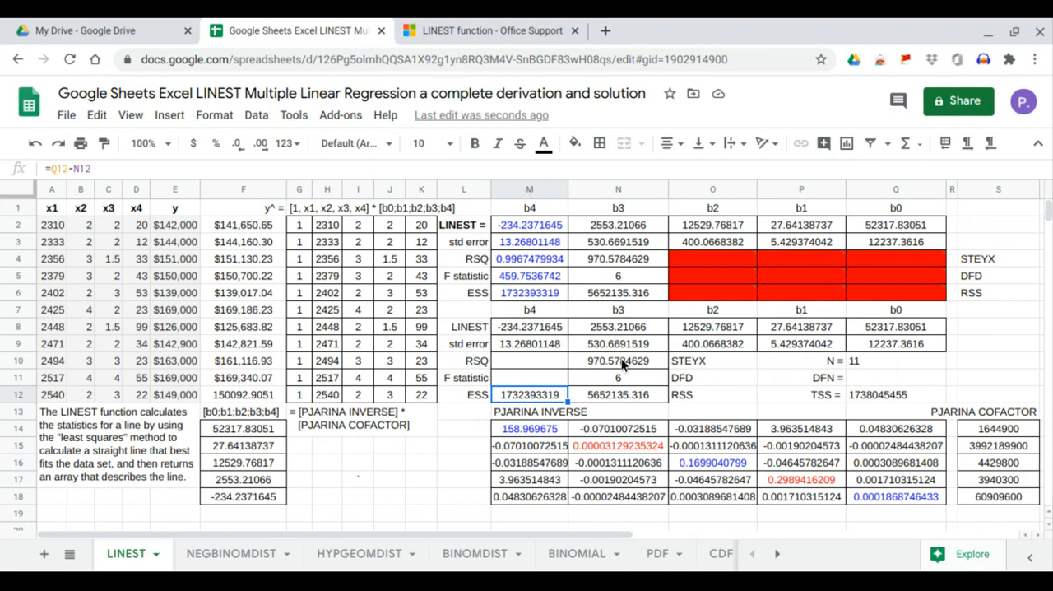
{"action": "left_click", "coordinate": [848, 376]}
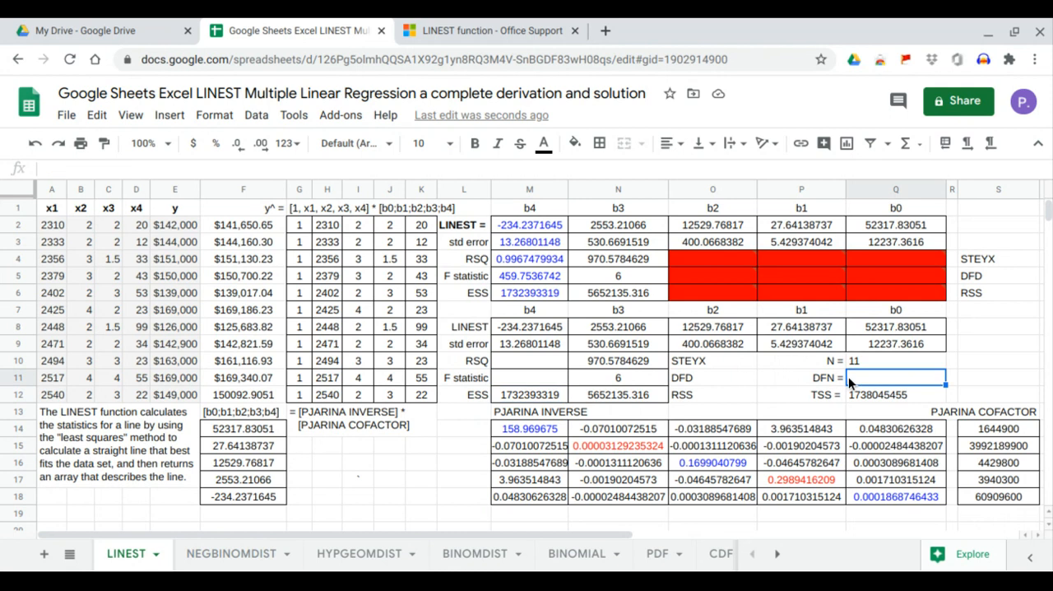
{"action": "type", "text": "="}
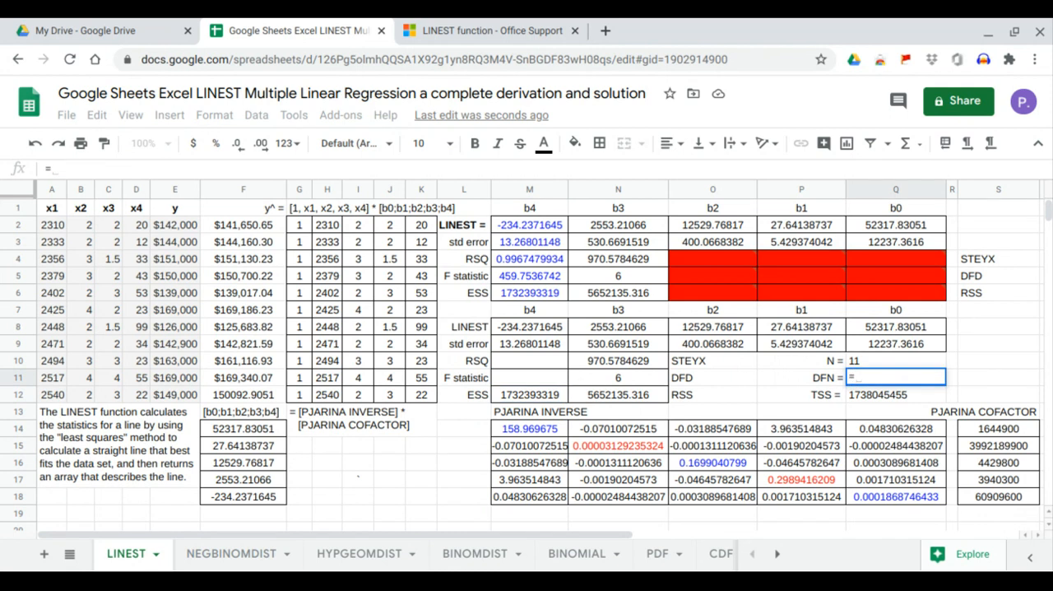
{"action": "type", "text": "colu"}
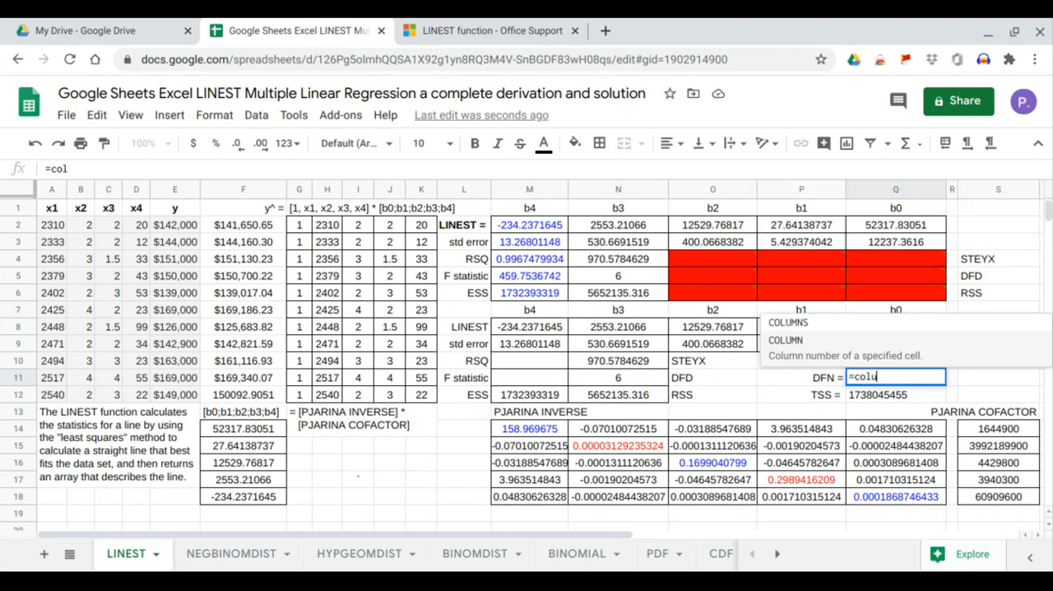
{"action": "type", "text": "mn"}
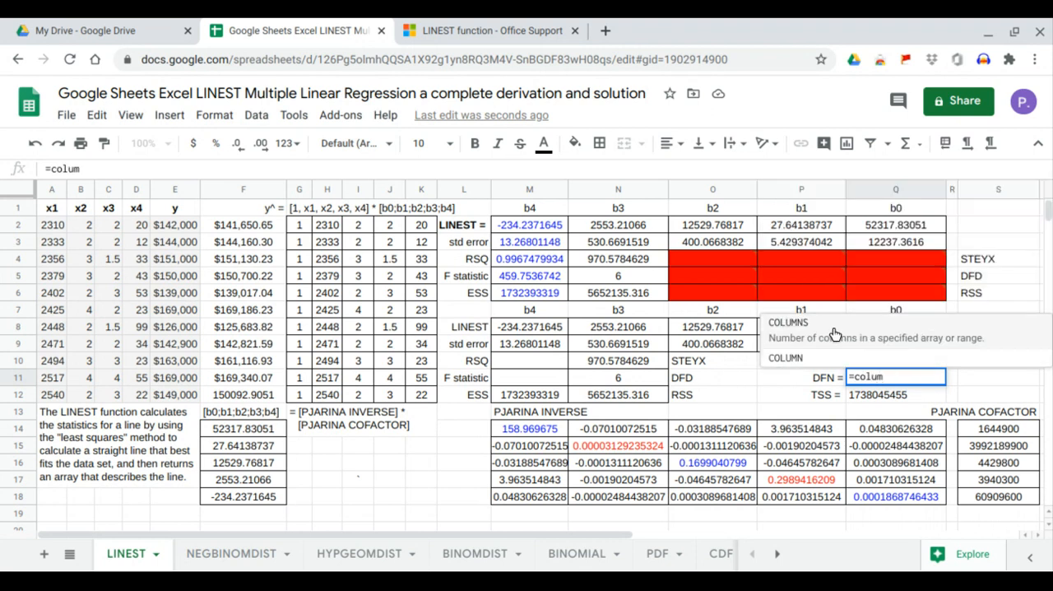
{"action": "key", "text": "Tab"}
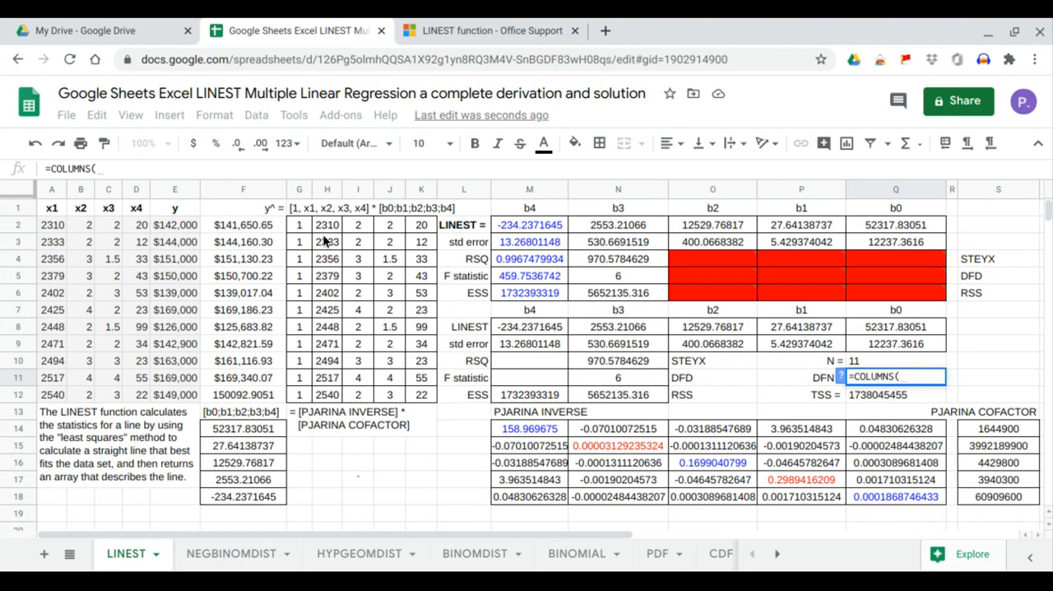
{"action": "left_click_drag", "start_coordinate": [325, 224], "coordinate": [418, 394]}
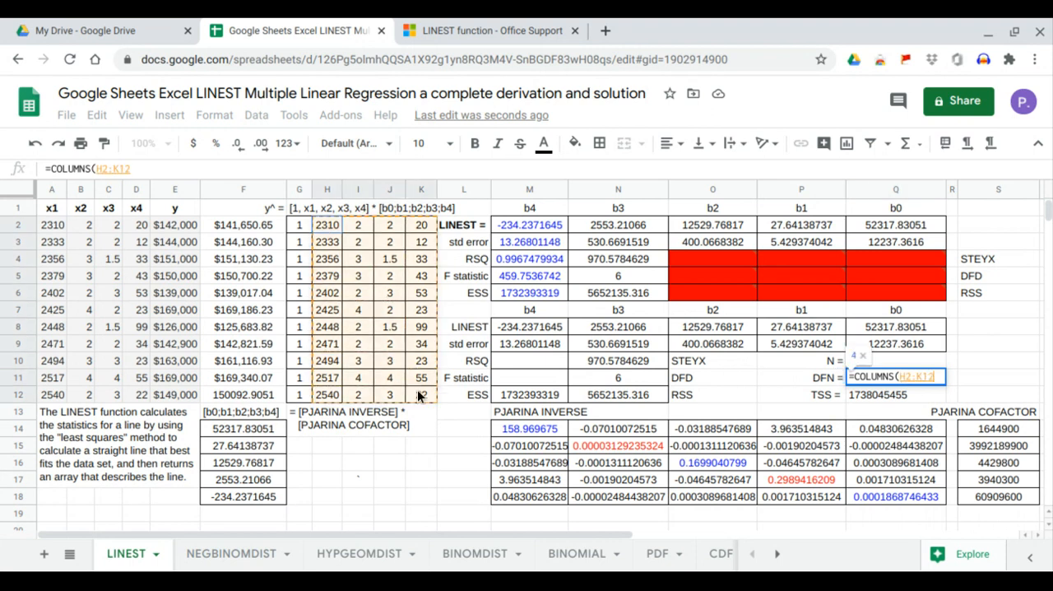
{"action": "key", "text": "Return"}
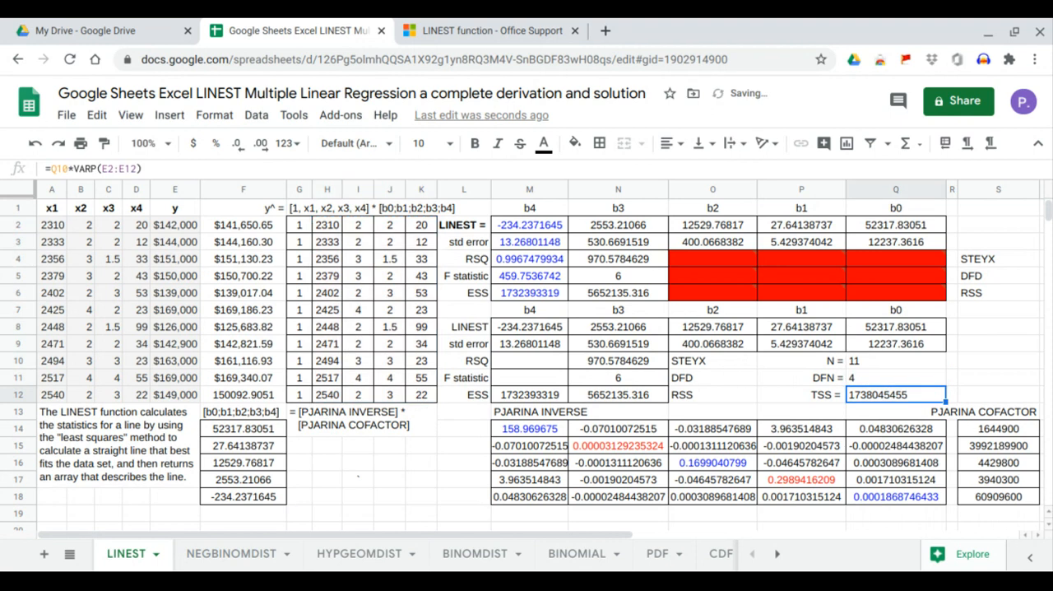
{"action": "left_click", "coordinate": [857, 374]}
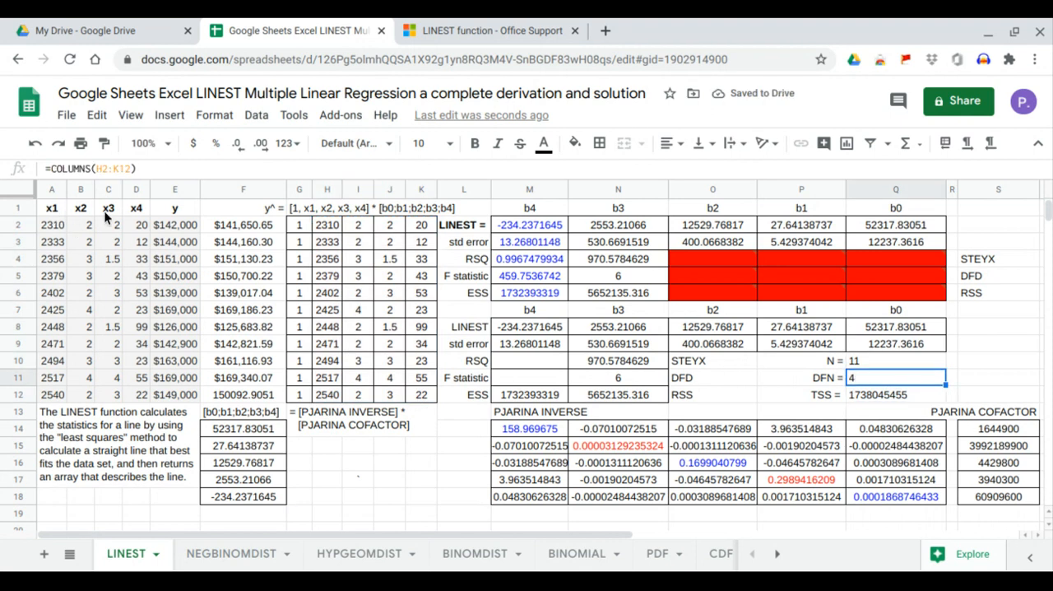
Enter =M12/Q11/N10^2 in M11 to compute the F statistic, and compare it with the LINEST value in M5.
{"action": "left_click", "coordinate": [525, 372]}
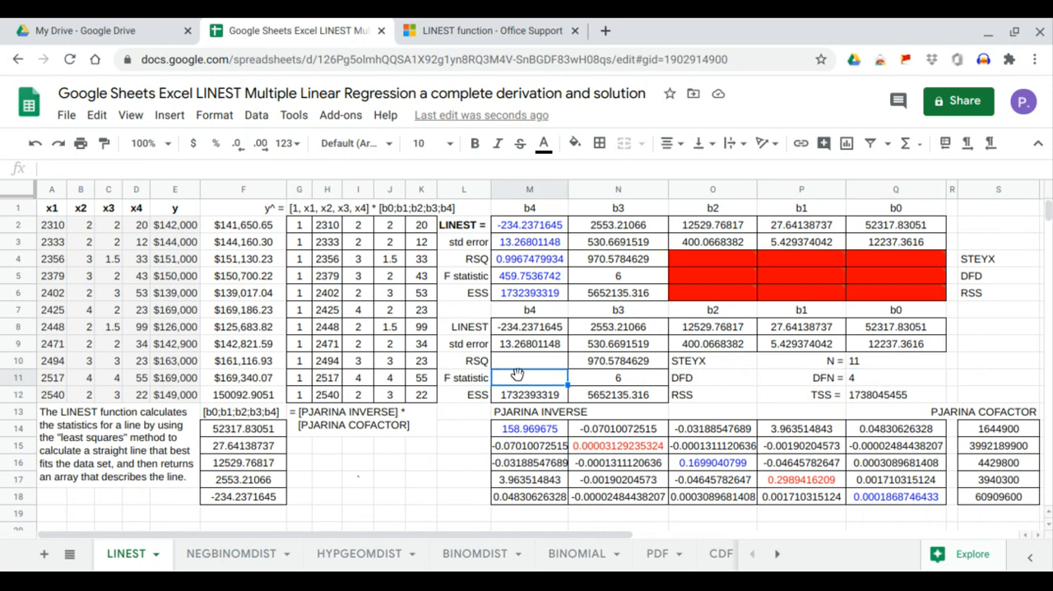
{"action": "type", "text": "="}
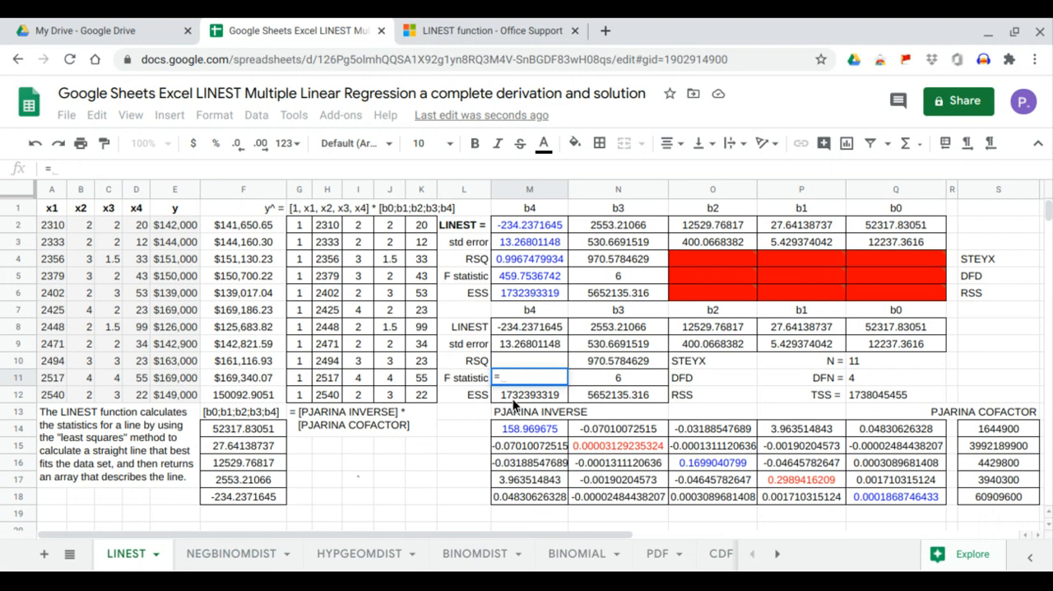
{"action": "left_click", "coordinate": [513, 399]}
{"action": "type", "text": "/"}
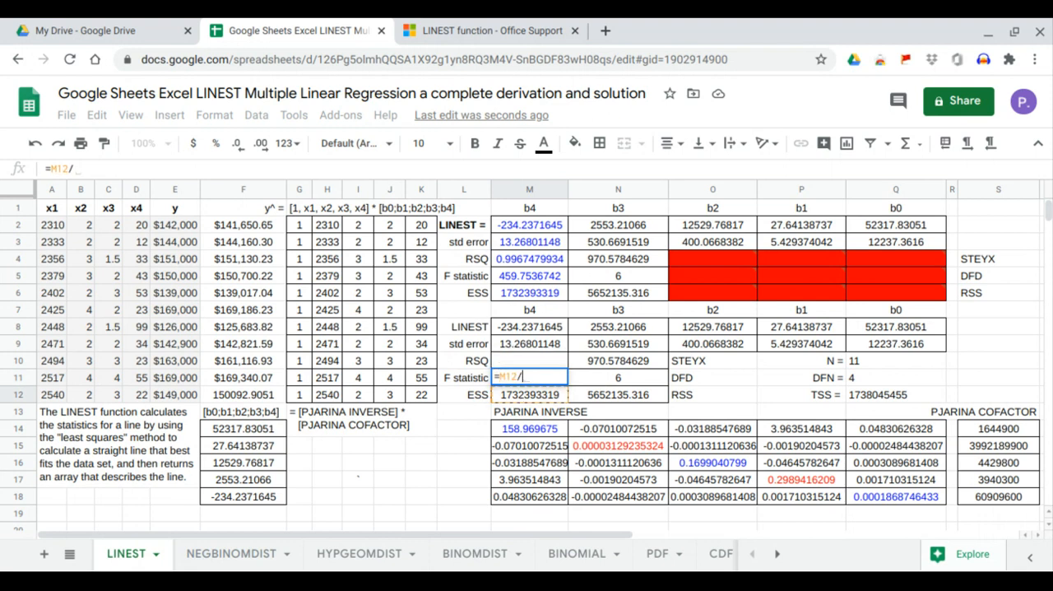
{"action": "left_click", "coordinate": [874, 376]}
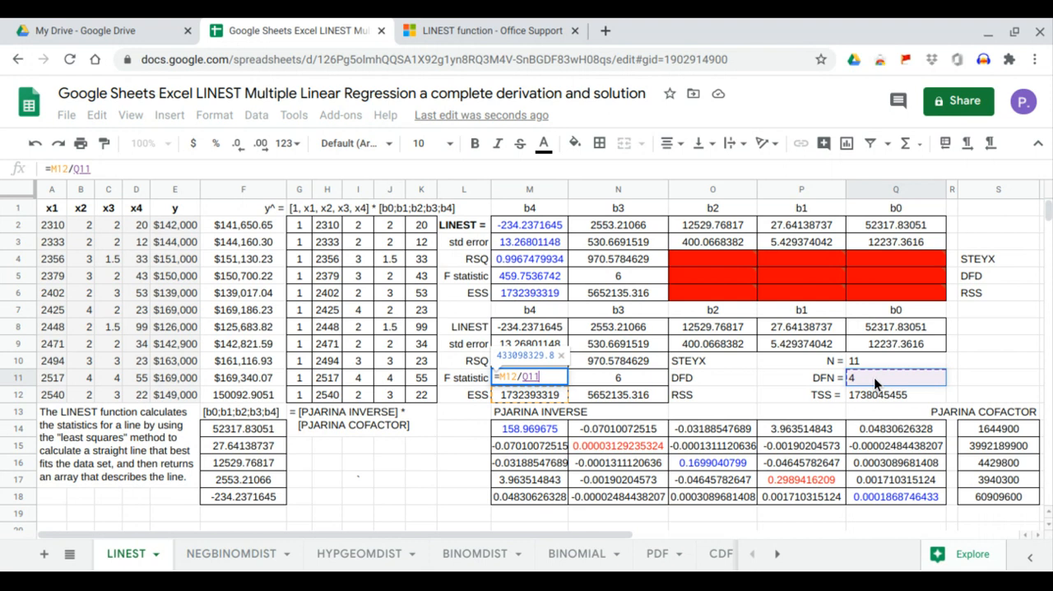
{"action": "type", "text": "/"}
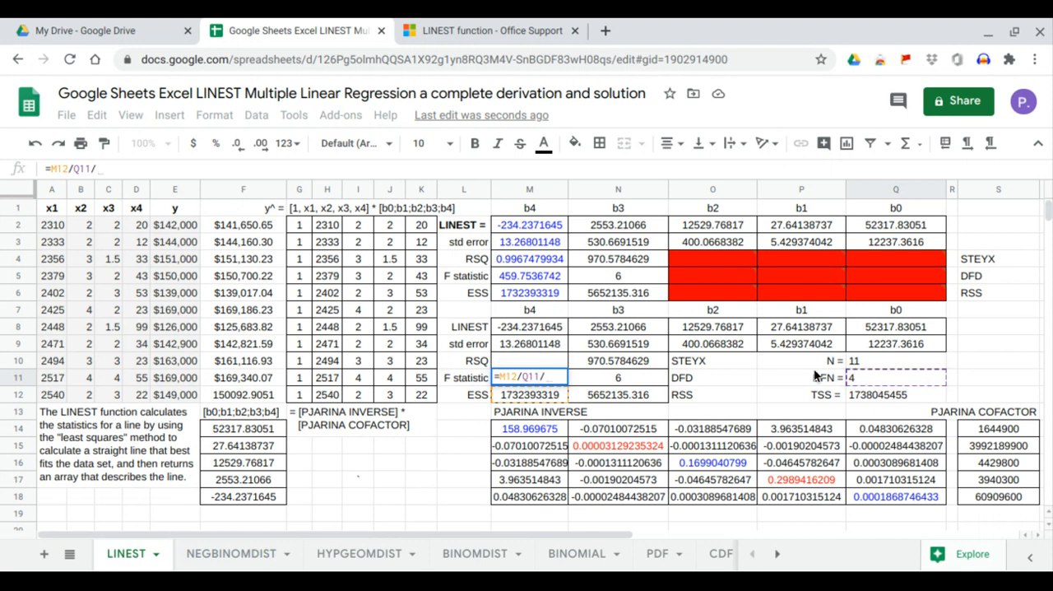
{"action": "left_click", "coordinate": [658, 360]}
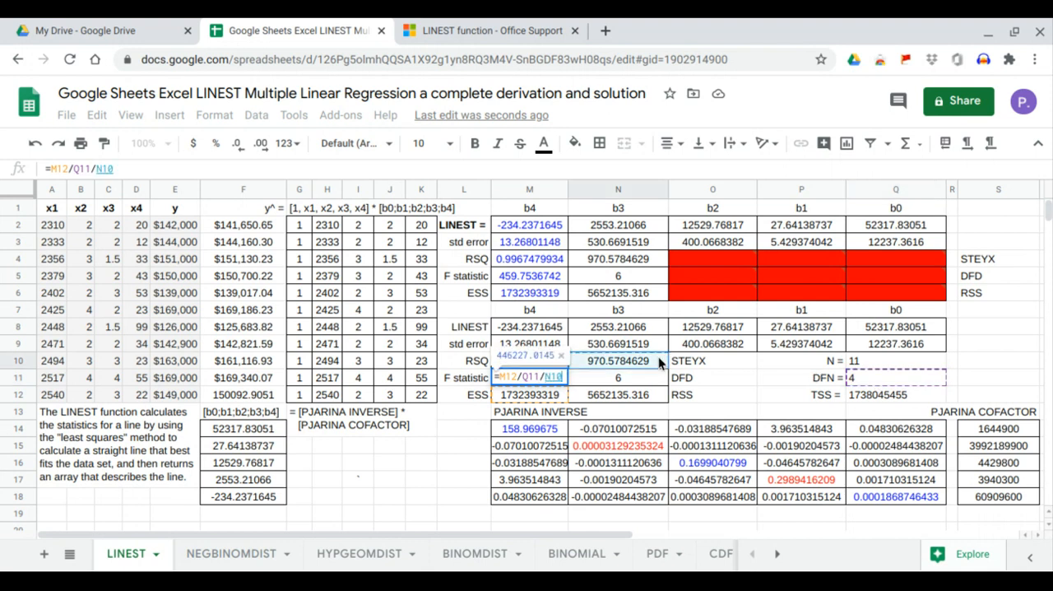
{"action": "type", "text": "^2"}
{"action": "key", "text": "Return"}
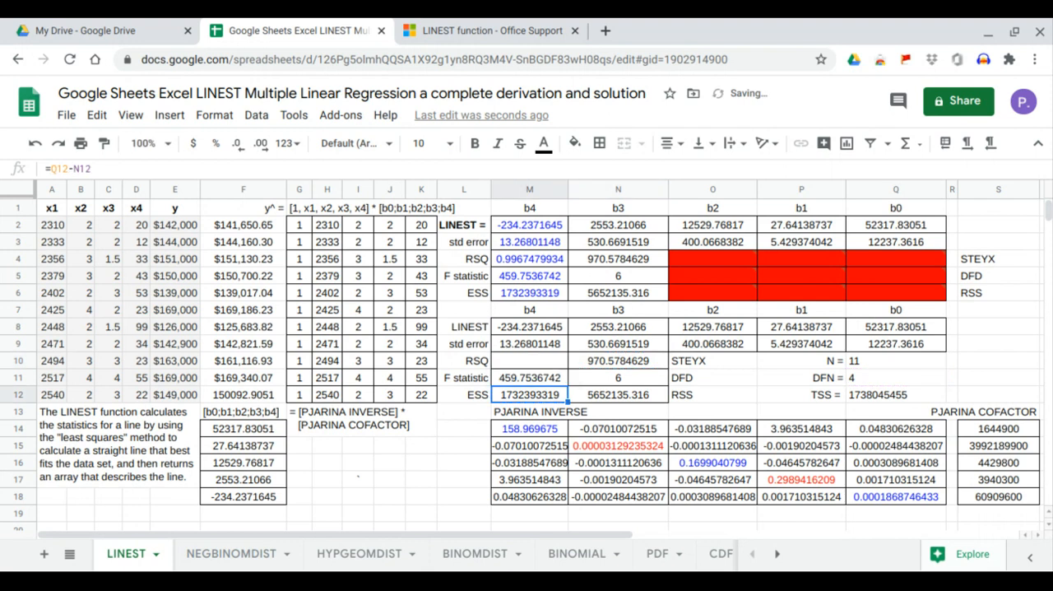
{"action": "left_click", "coordinate": [557, 377]}
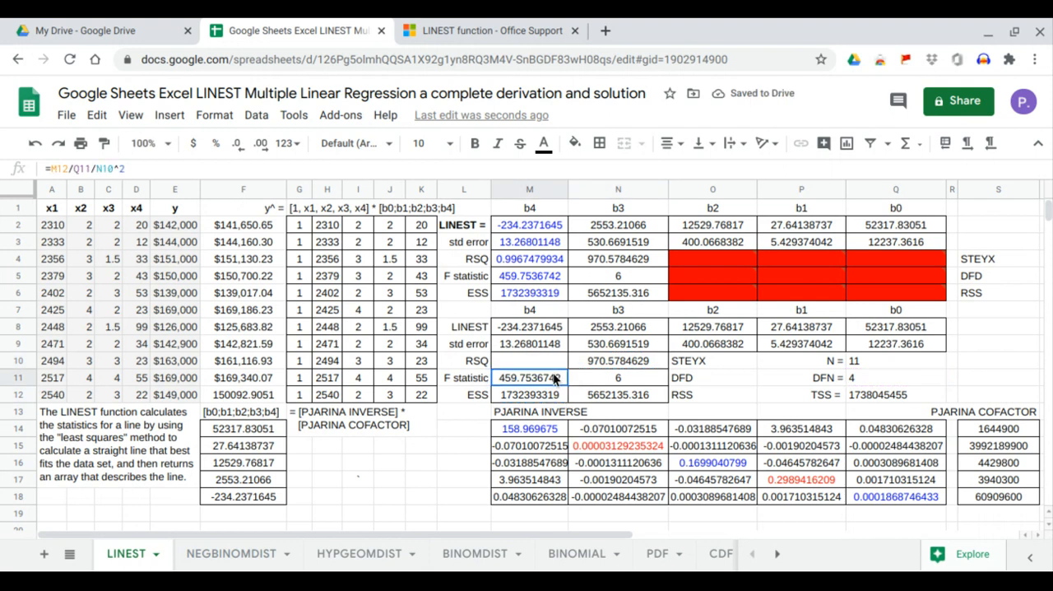
{"action": "left_click", "coordinate": [548, 276]}
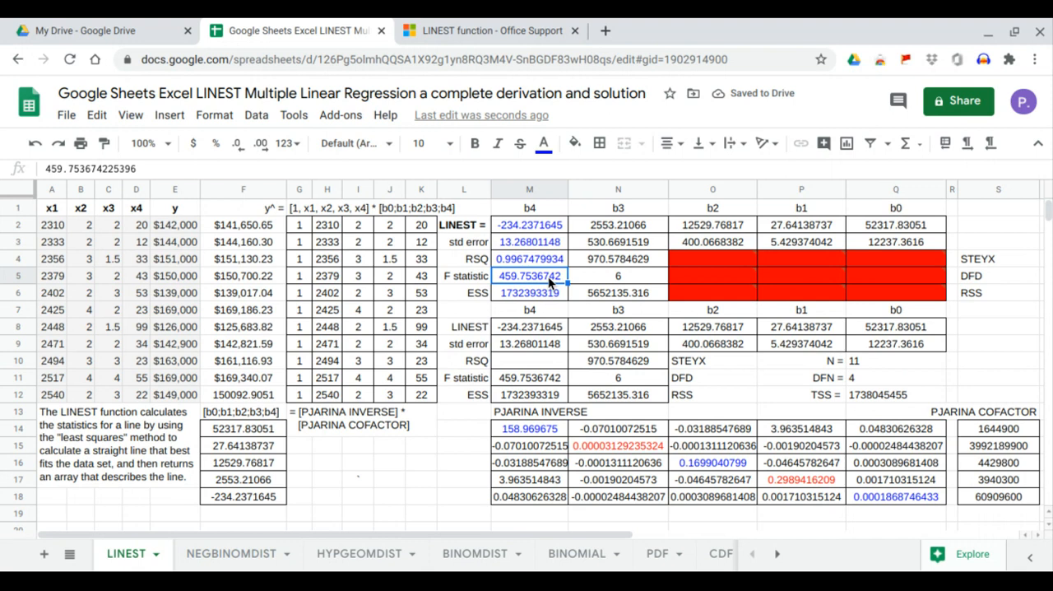
Enter =M12/Q12 in M10 to compute RSQ, and compare it with the LINEST value in M4.
{"action": "left_click", "coordinate": [540, 362]}
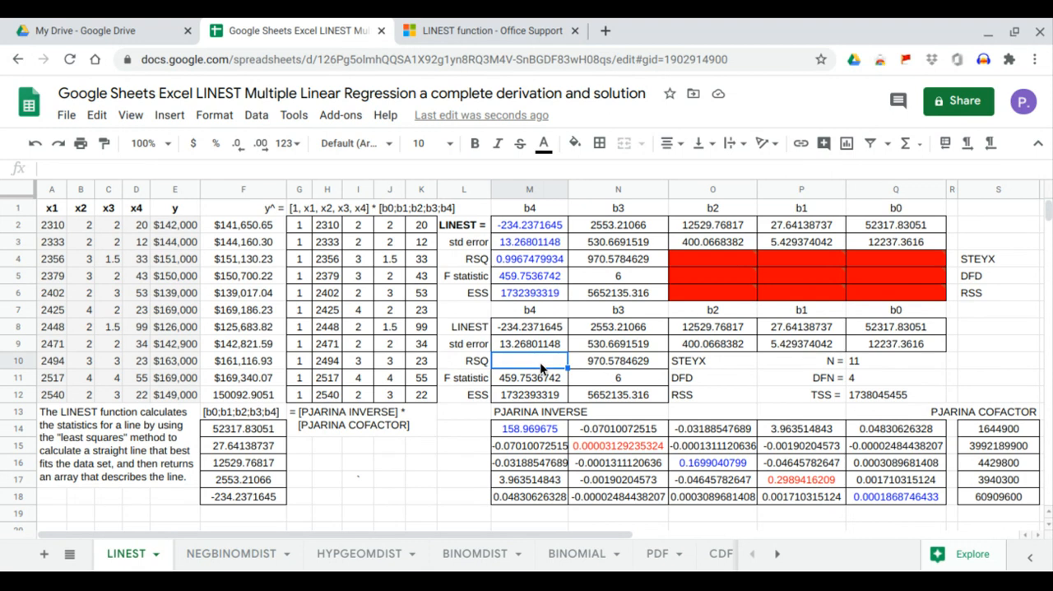
{"action": "type", "text": "="}
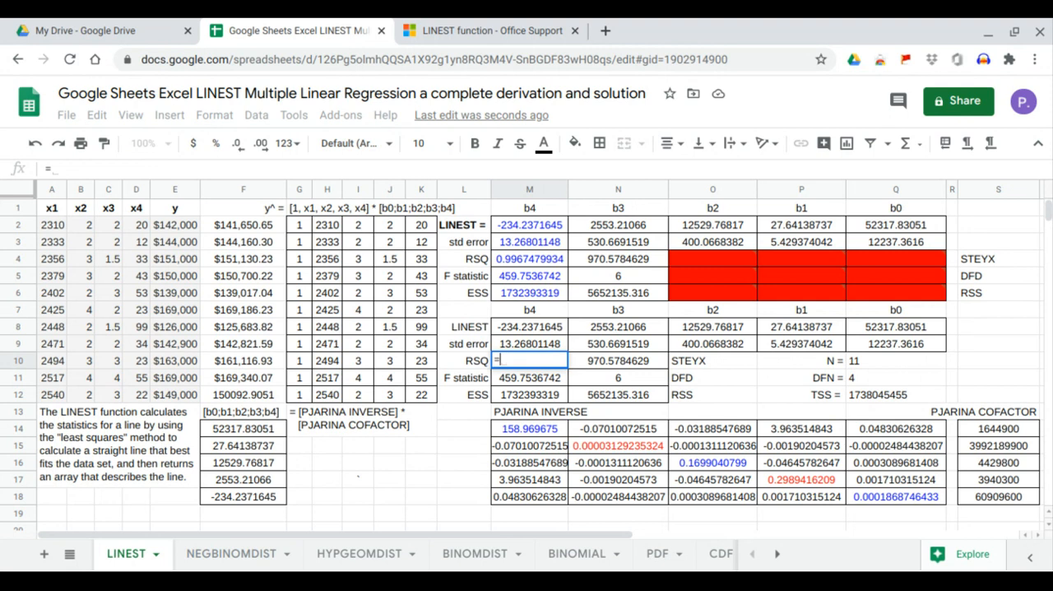
{"action": "left_click", "coordinate": [521, 398]}
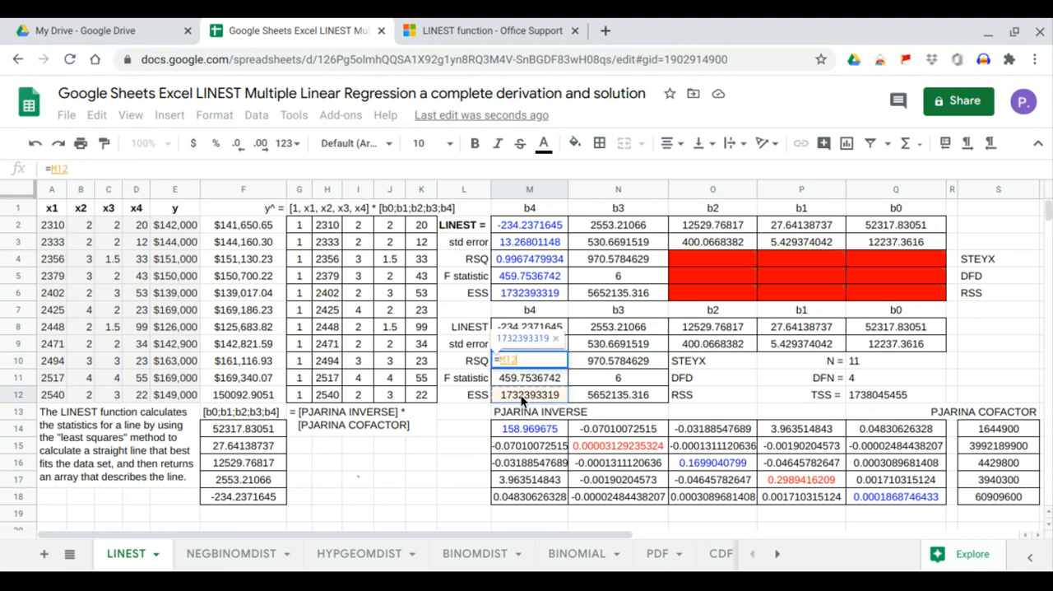
{"action": "type", "text": "/"}
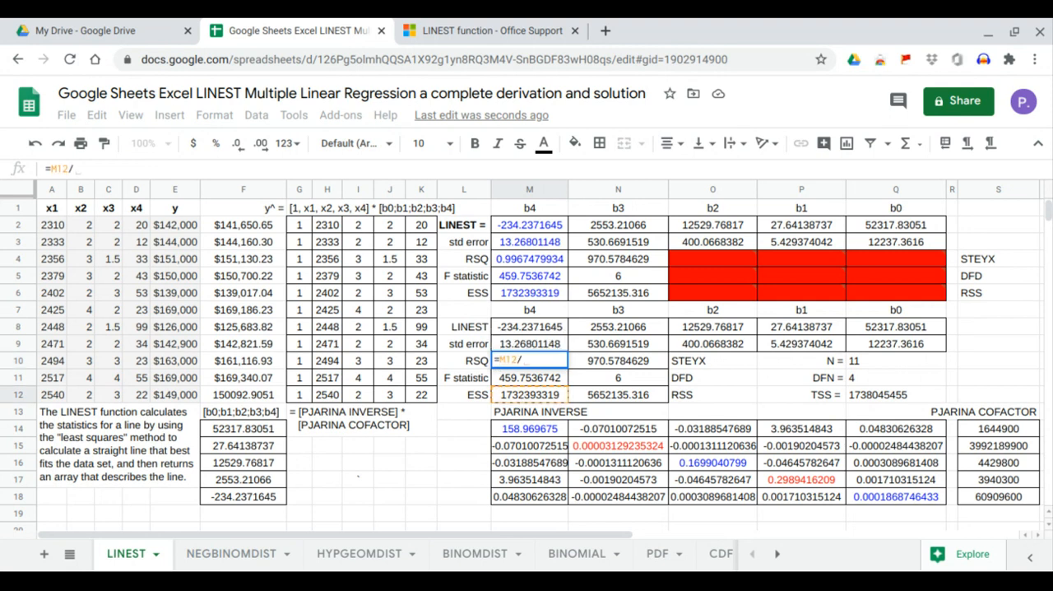
{"action": "left_click", "coordinate": [884, 395]}
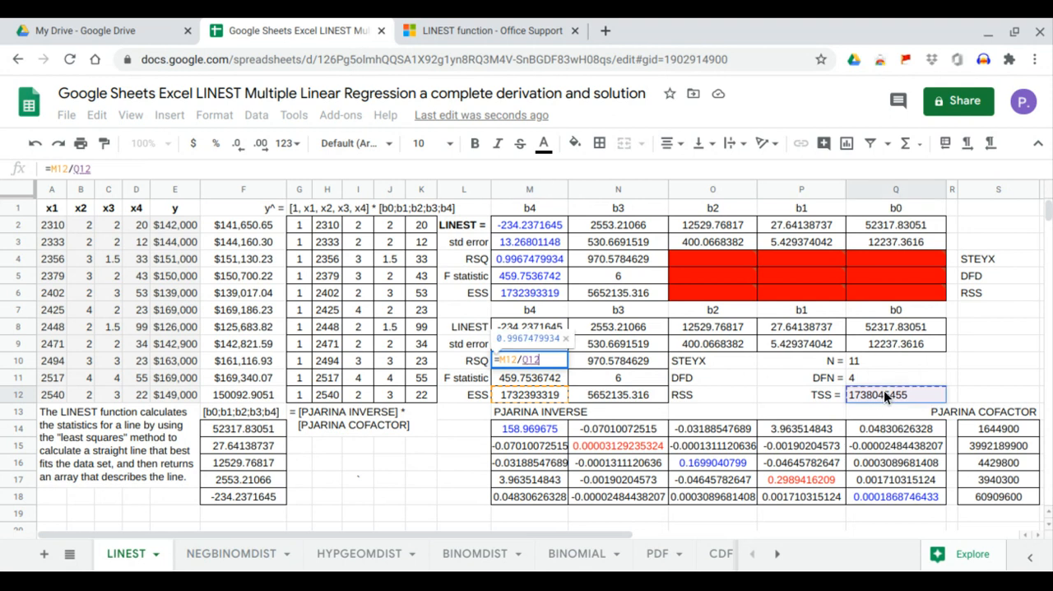
{"action": "key", "text": "Return"}
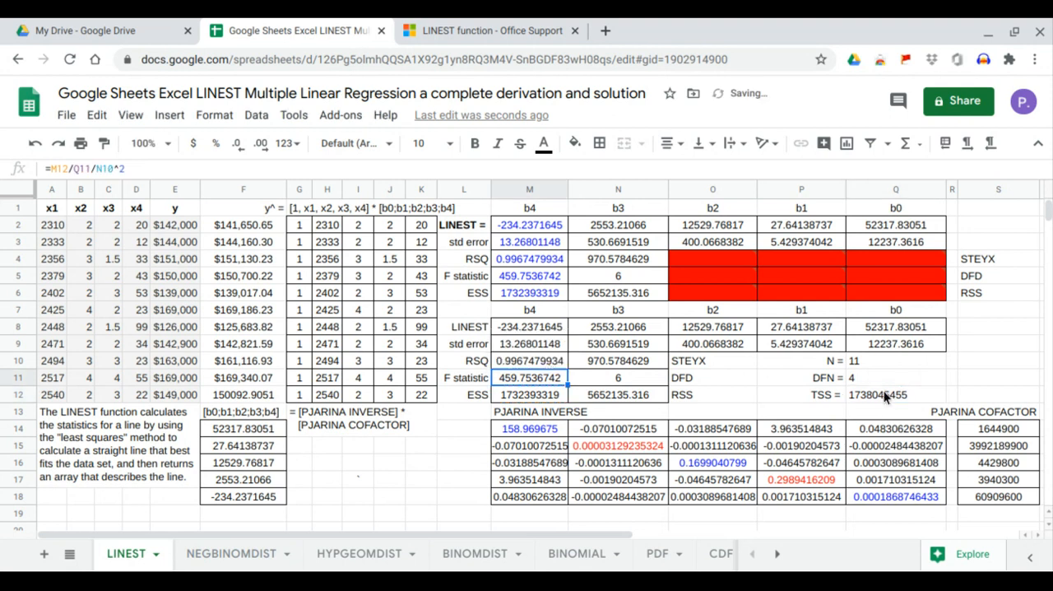
{"action": "left_click", "coordinate": [545, 361]}
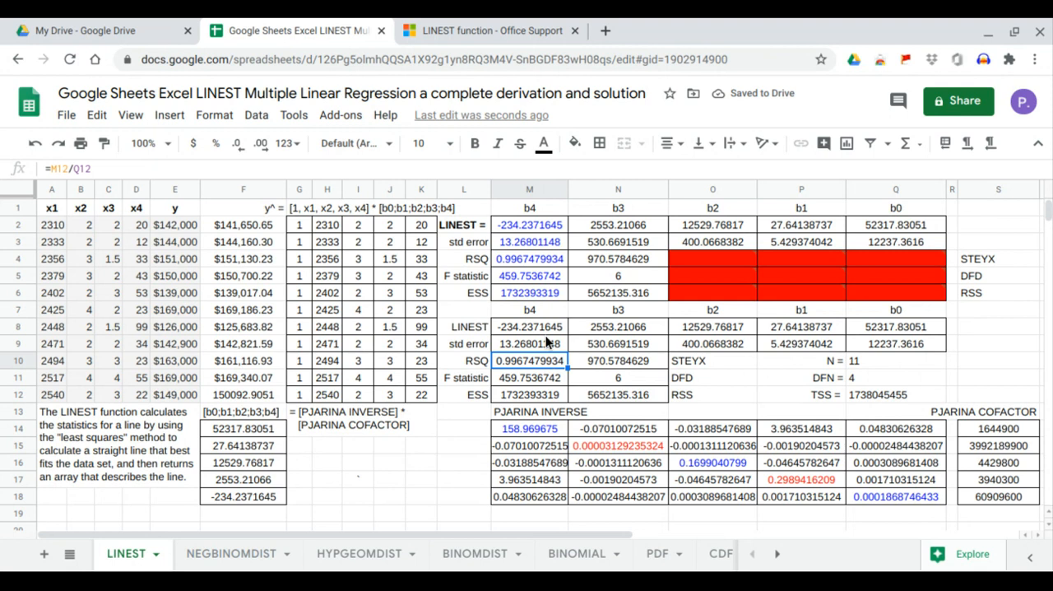
{"action": "left_click", "coordinate": [542, 259]}
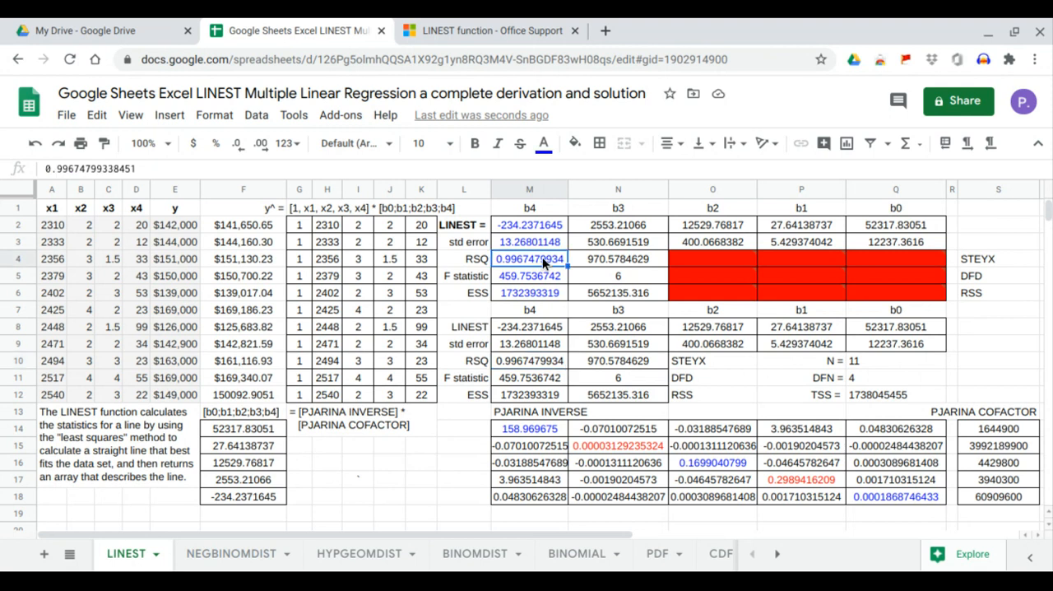